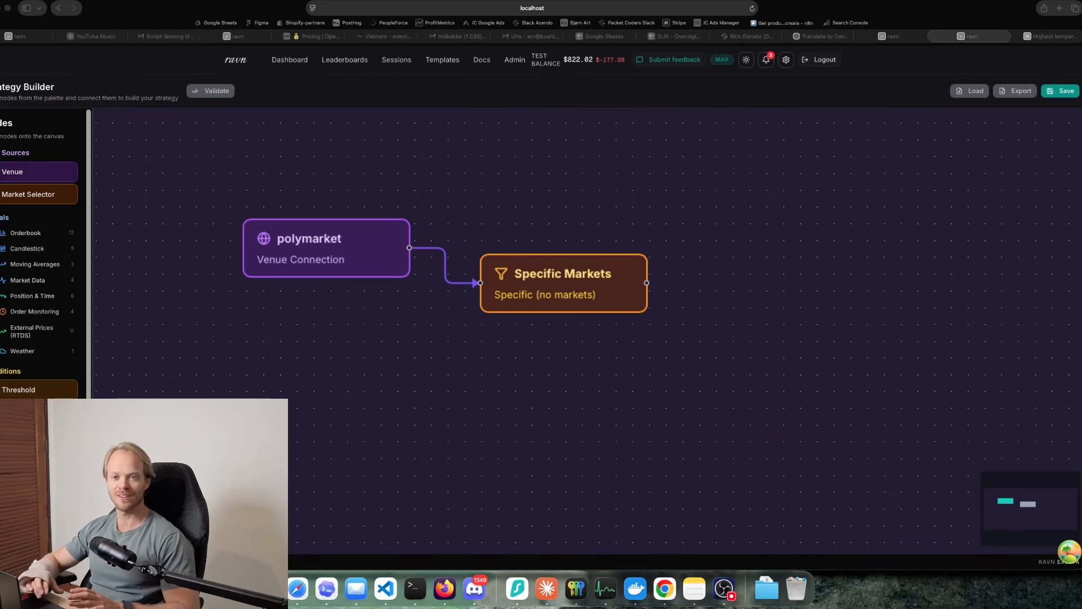
Select the Specific Markets node and copy the slug highest-temperature-in-shanghai-on-april-11-2026 from the Polymarket event page's address
{"action": "left_click", "coordinate": [512, 288]}
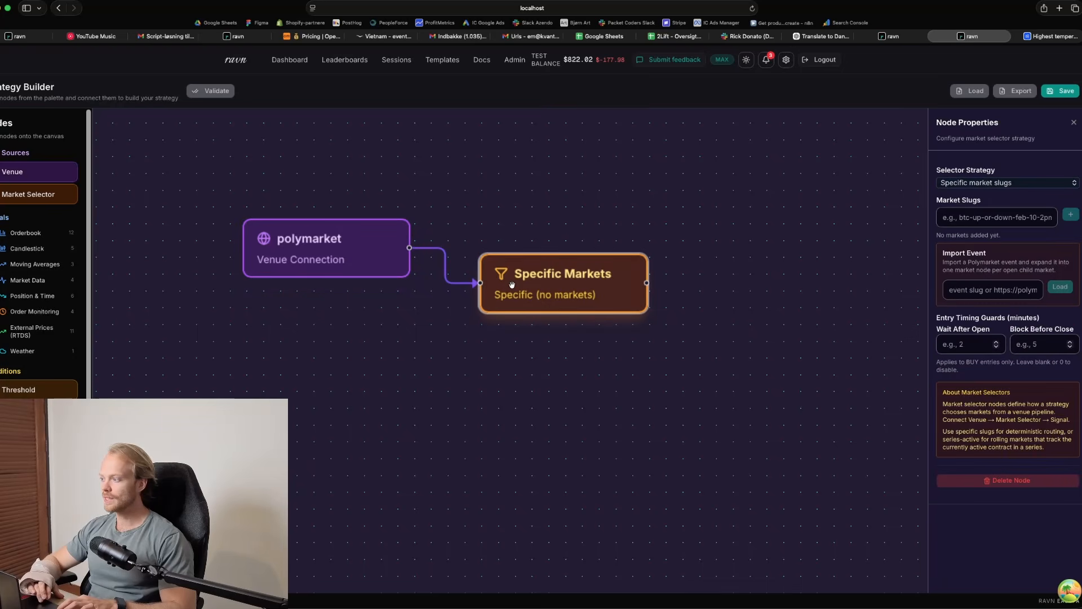
{"action": "left_click_drag", "start_coordinate": [512, 283], "coordinate": [511, 275]}
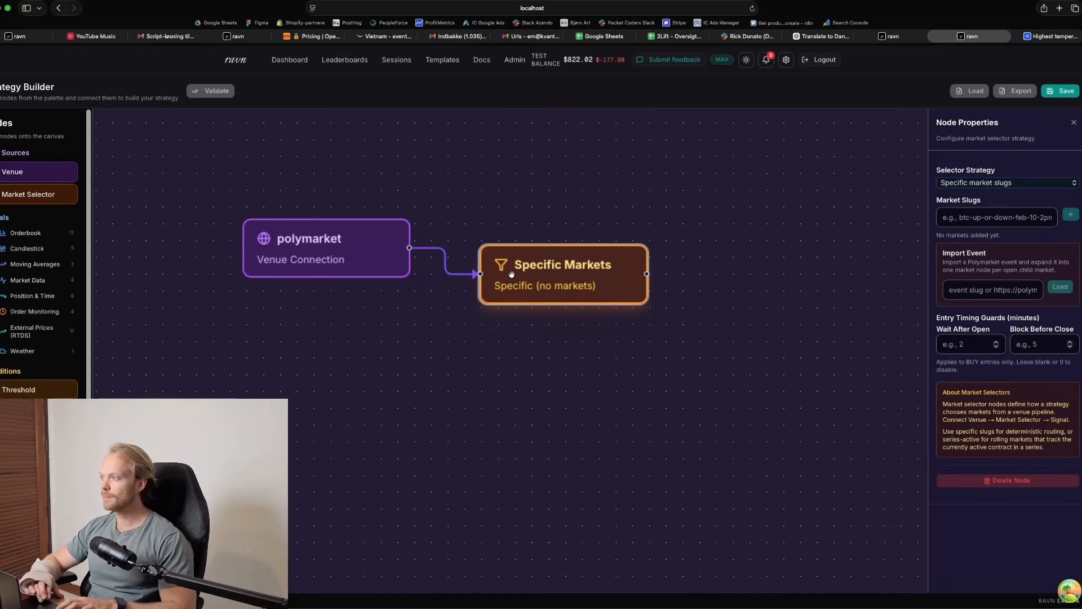
{"action": "left_click", "coordinate": [1050, 36]}
{"action": "left_click", "coordinate": [655, 8]}
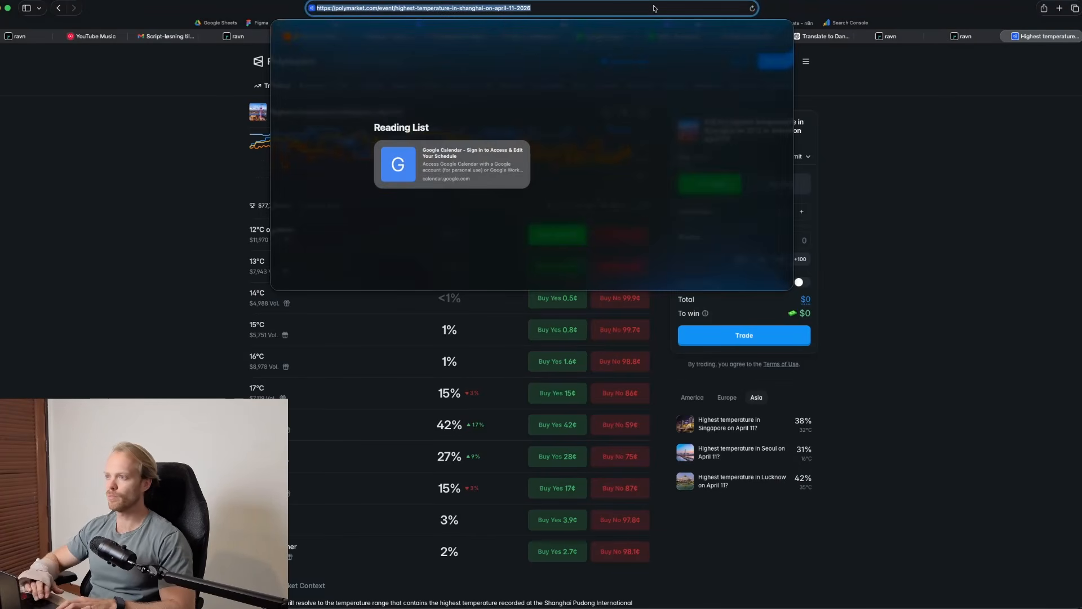
{"action": "key", "text": "Right"}
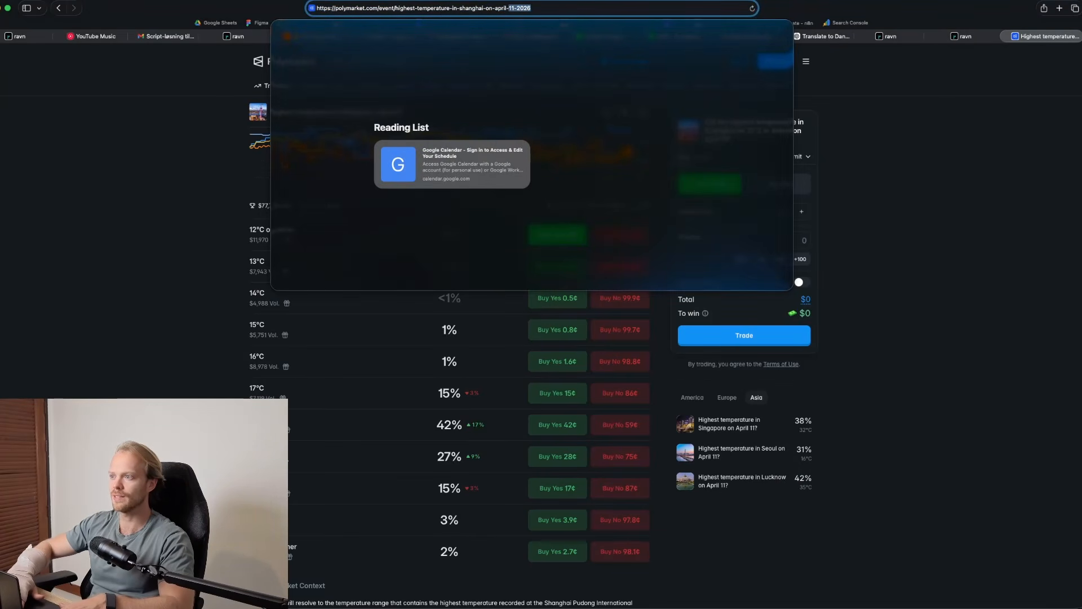
{"action": "key", "text": "shift+alt+Left"}
{"action": "key", "text": "shift+alt+Left"}
{"action": "key", "text": "shift+alt+Left"}
{"action": "key", "text": "shift+alt+Left"}
{"action": "key", "text": "shift+alt+Left"}
{"action": "key", "text": "shift+alt+Left"}
{"action": "key", "text": "super+c"}
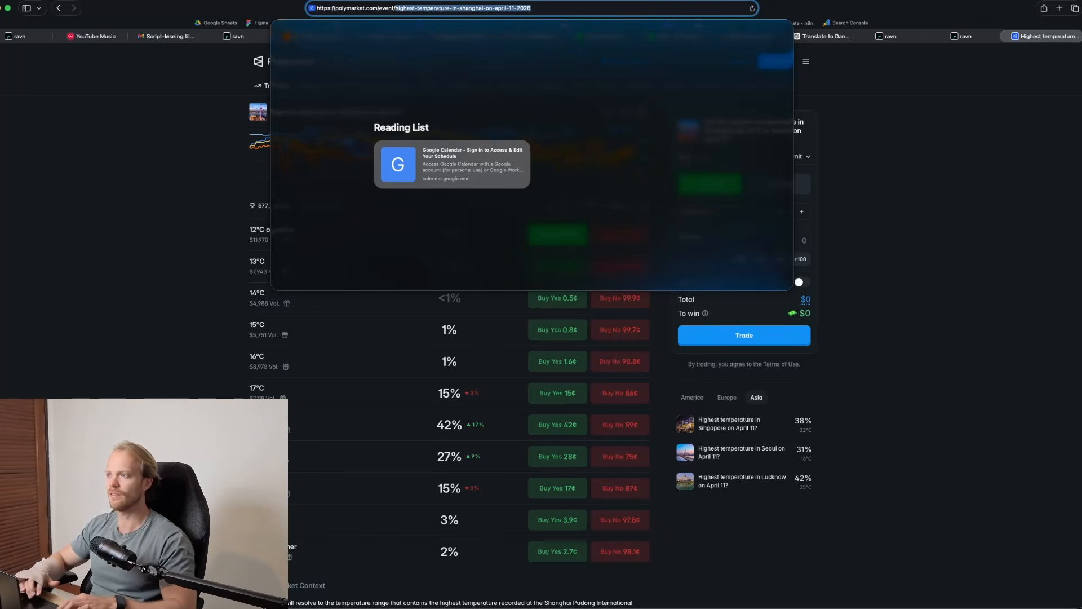
{"action": "left_click", "coordinate": [975, 248]}
Paste the copied event slug into the Specific Markets node's event import and load its markets
{"action": "left_click", "coordinate": [961, 37]}
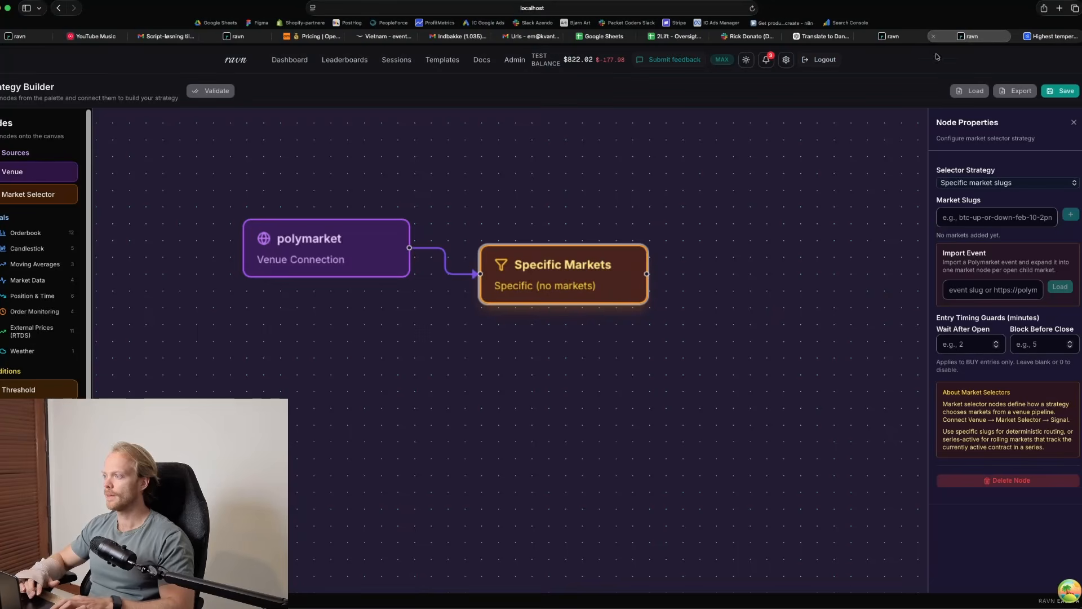
{"action": "left_click", "coordinate": [985, 290]}
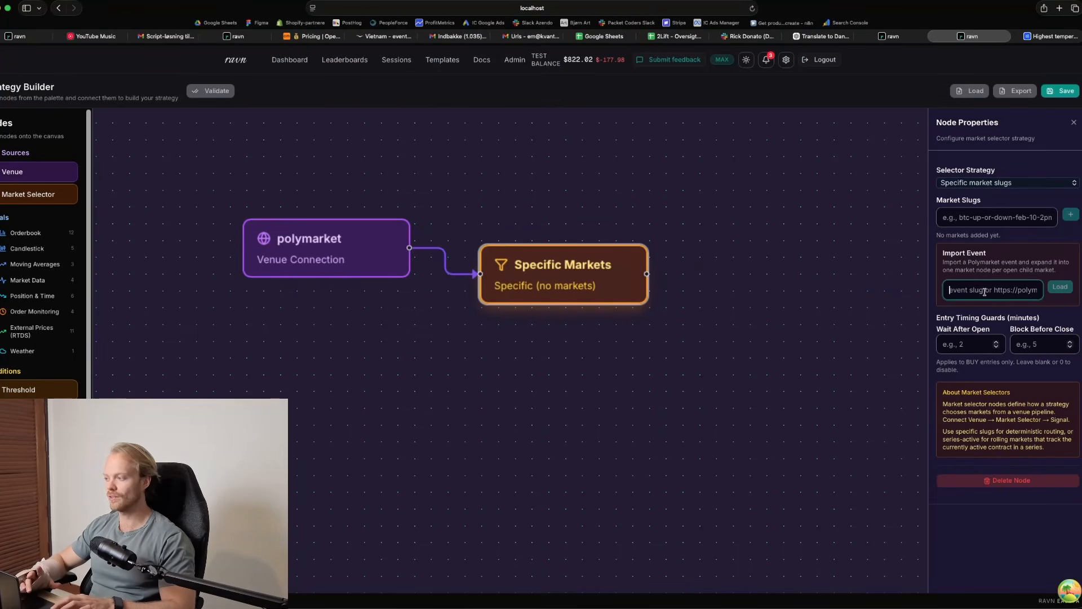
{"action": "key", "text": "super+v"}
{"action": "left_click", "coordinate": [1060, 288]}
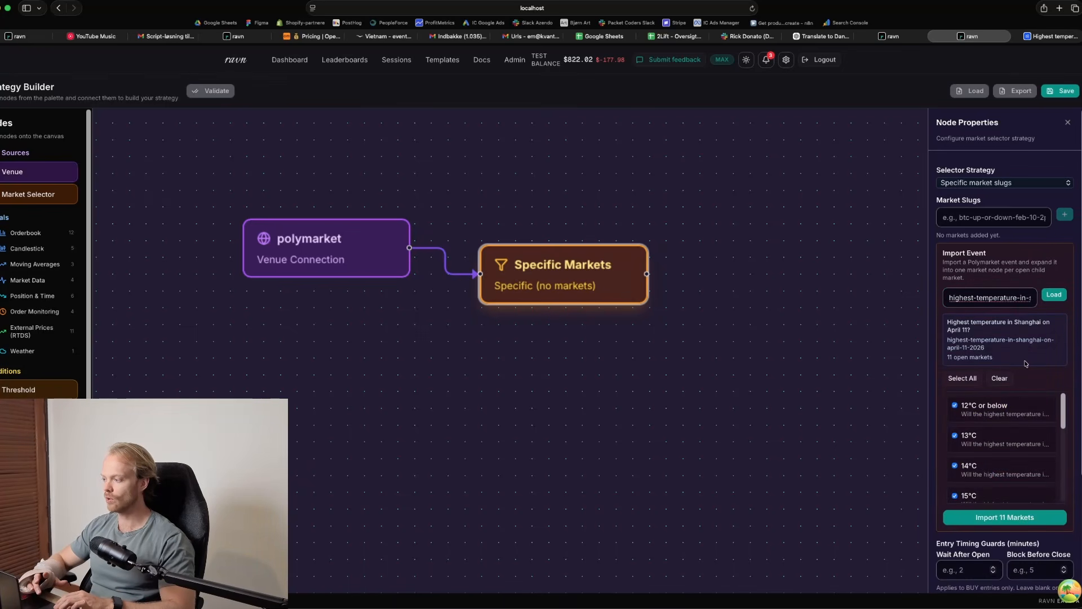
Examine the event's importable temperature markets and compare their odds on the Polymarket page
{"action": "scroll", "coordinate": [1026, 364], "scroll_direction": "down", "scroll_amount": 3}
{"action": "scroll", "coordinate": [1022, 376], "scroll_direction": "up", "scroll_amount": 2}
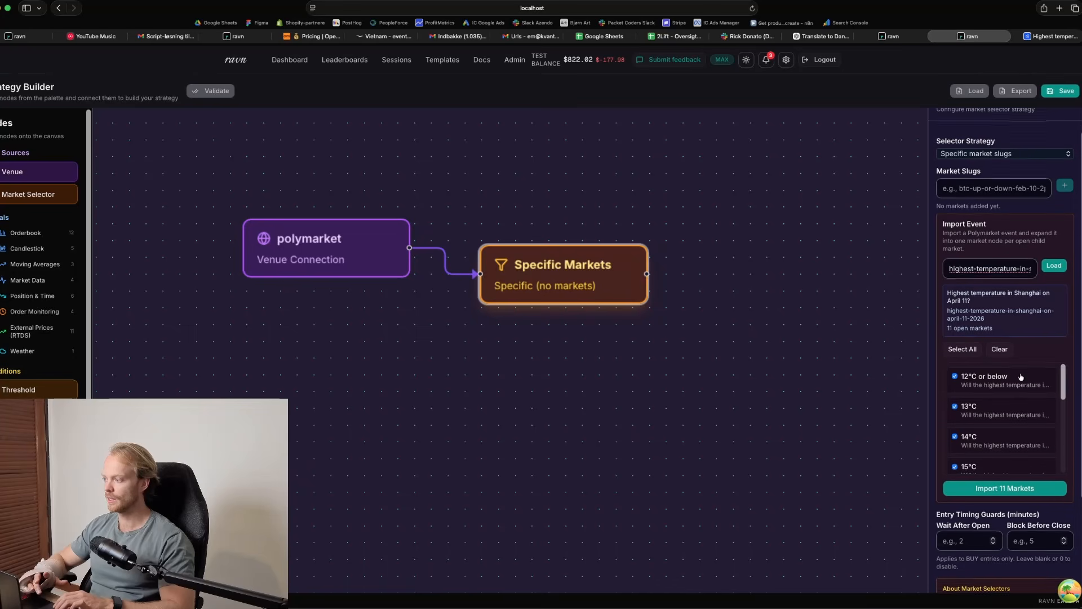
{"action": "scroll", "coordinate": [1018, 400], "scroll_direction": "down", "scroll_amount": 2}
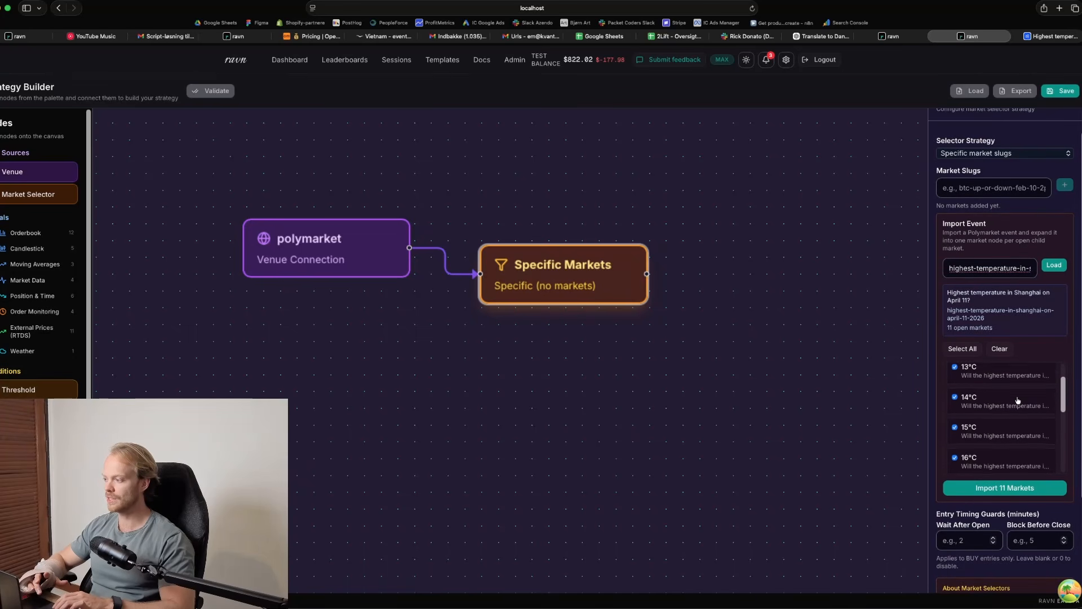
{"action": "scroll", "coordinate": [1018, 401], "scroll_direction": "down", "scroll_amount": 5}
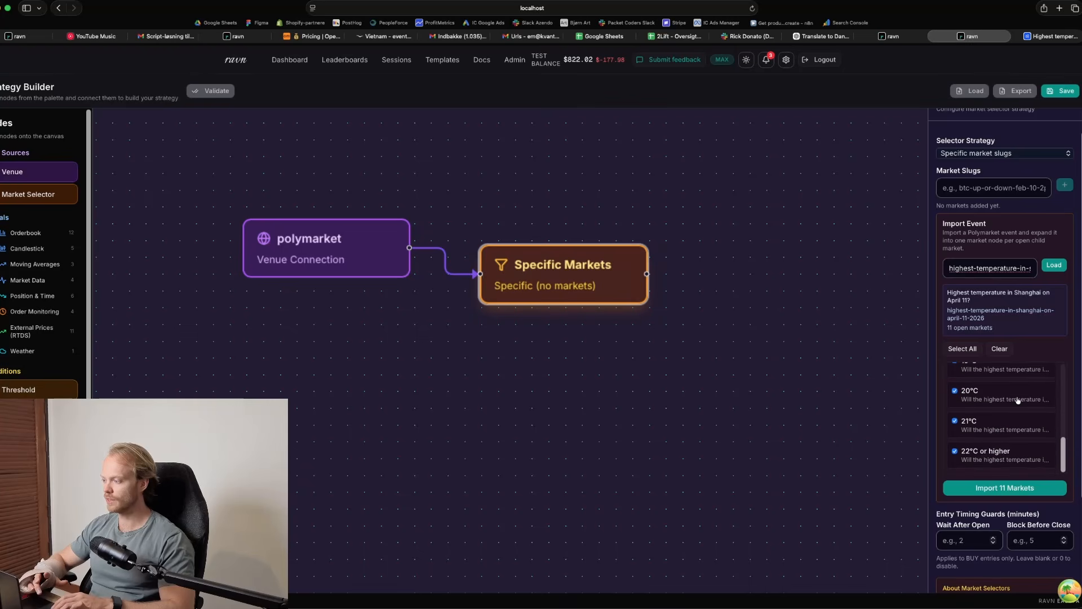
{"action": "scroll", "coordinate": [1018, 400], "scroll_direction": "up", "scroll_amount": 1}
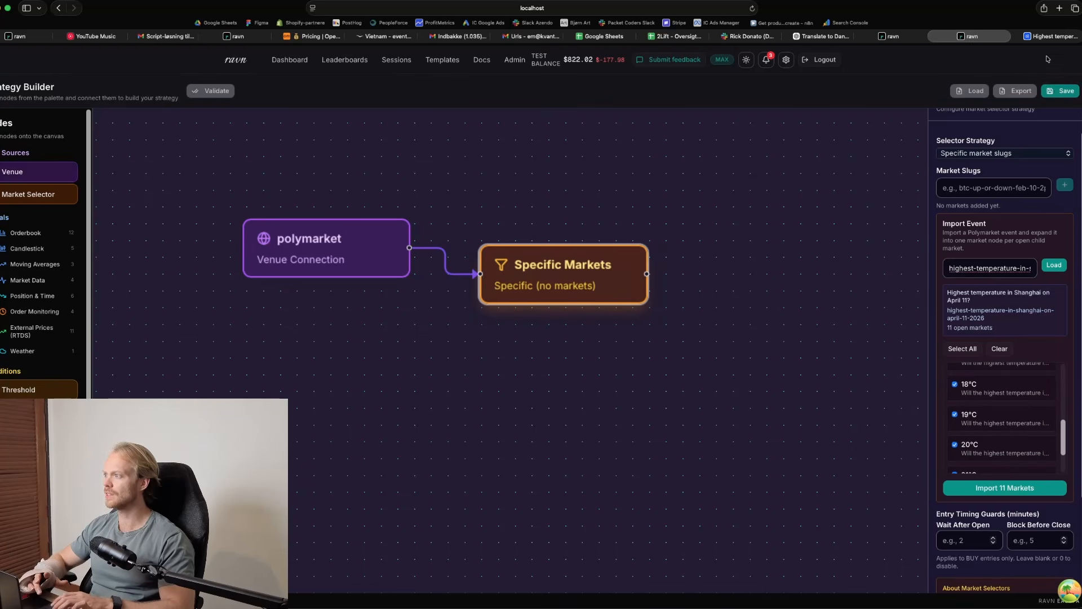
{"action": "left_click", "coordinate": [1050, 36]}
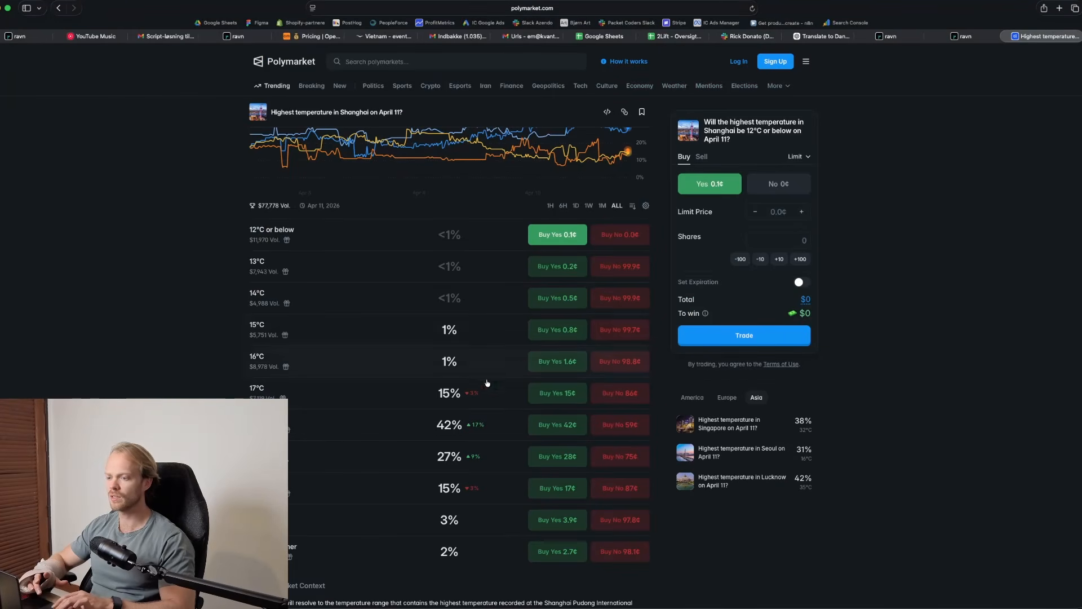
{"action": "scroll", "coordinate": [476, 390], "scroll_direction": "down", "scroll_amount": 2}
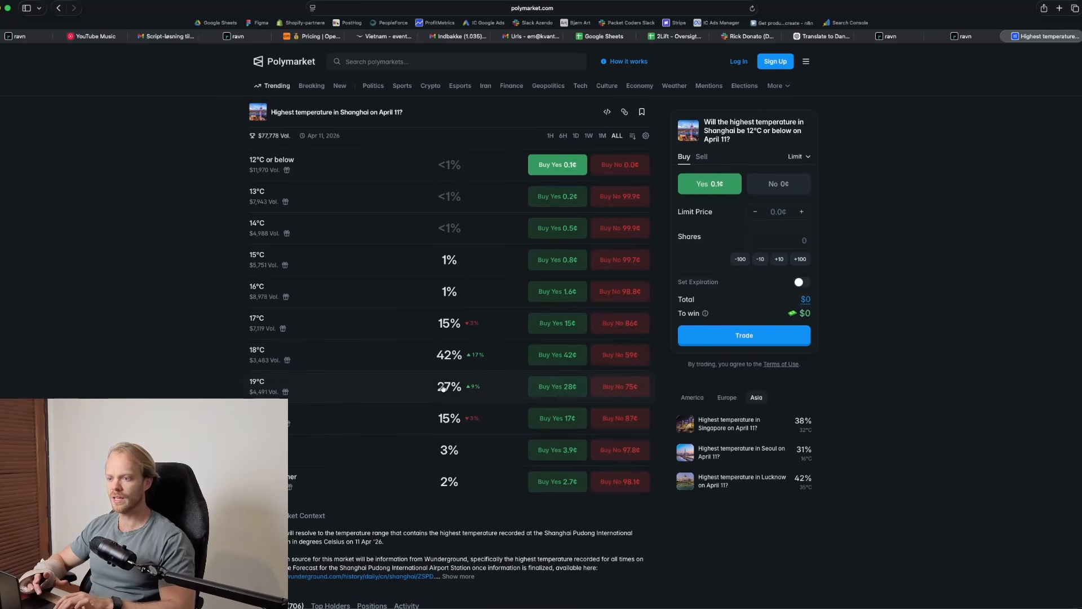
Back in the strategy builder, clear the market selection and import only the 18°C and 19°C markets as nodes
{"action": "left_click", "coordinate": [974, 37]}
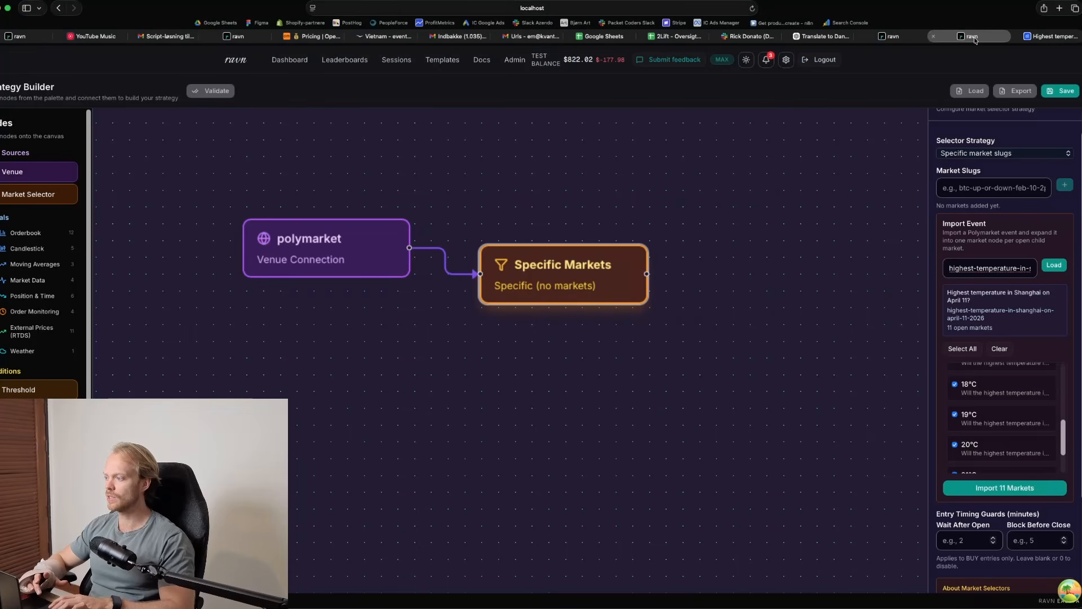
{"action": "left_click", "coordinate": [1000, 349]}
{"action": "left_click", "coordinate": [954, 384]}
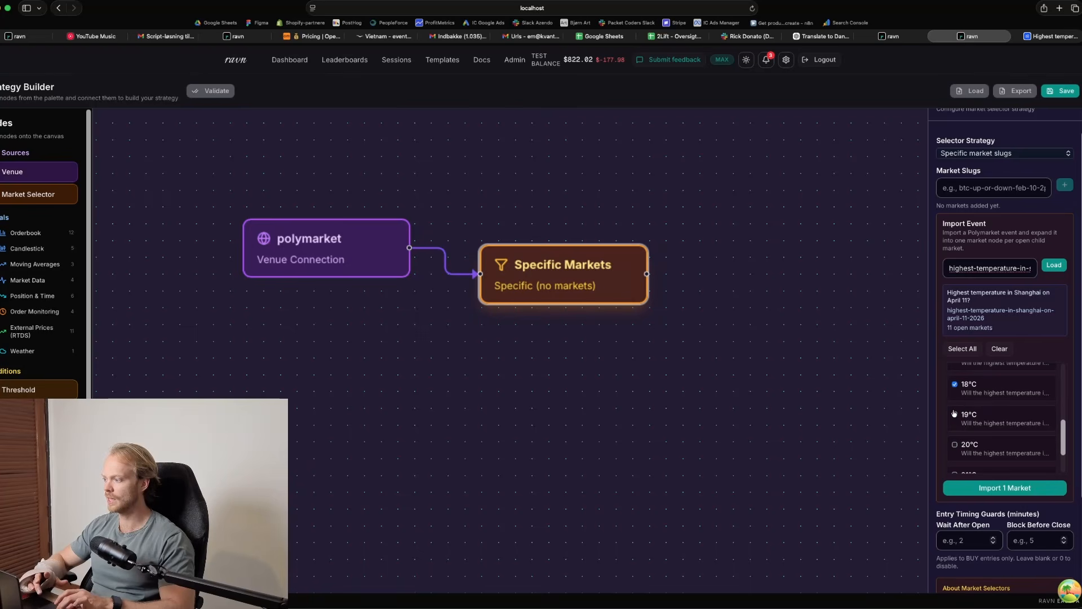
{"action": "left_click", "coordinate": [954, 415]}
{"action": "left_click", "coordinate": [1005, 488]}
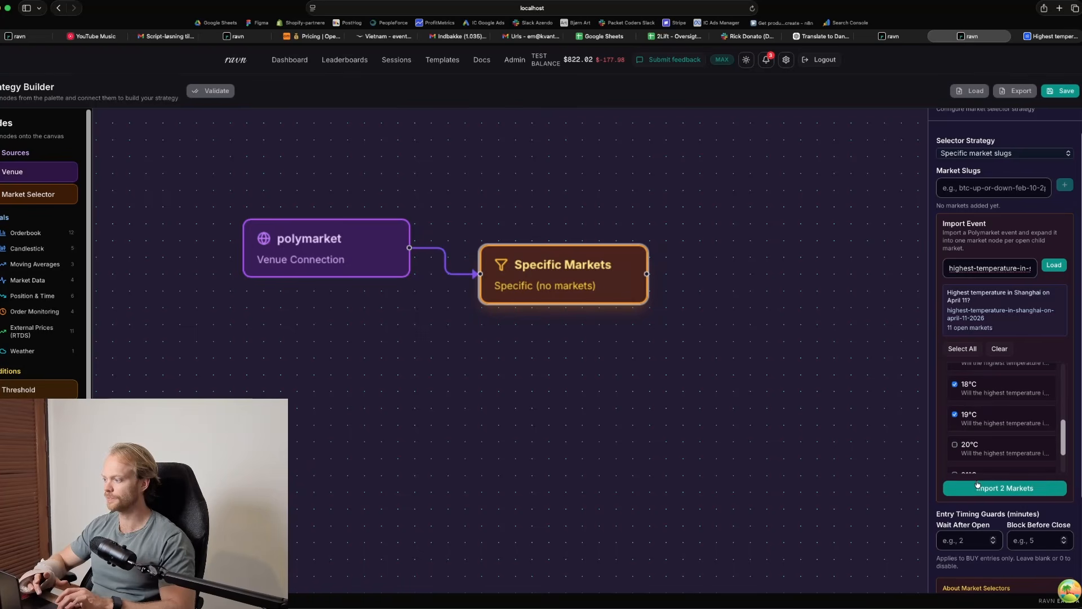
{"action": "left_click", "coordinate": [705, 300]}
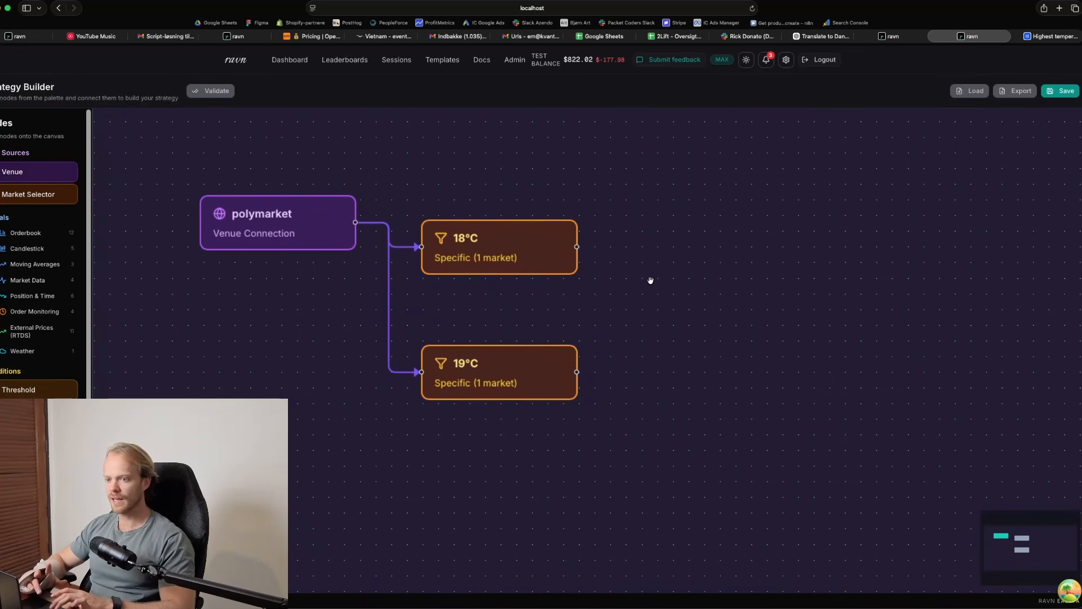
Add a Best Bid orderbook signal beside the 18°C node and place a copy of it beside the 19°C node
{"action": "left_click_drag", "start_coordinate": [650, 280], "coordinate": [650, 225]}
{"action": "scroll", "coordinate": [650, 225], "scroll_direction": "up", "scroll_amount": 2}
{"action": "scroll", "coordinate": [502, 244], "scroll_direction": "down", "scroll_amount": 2}
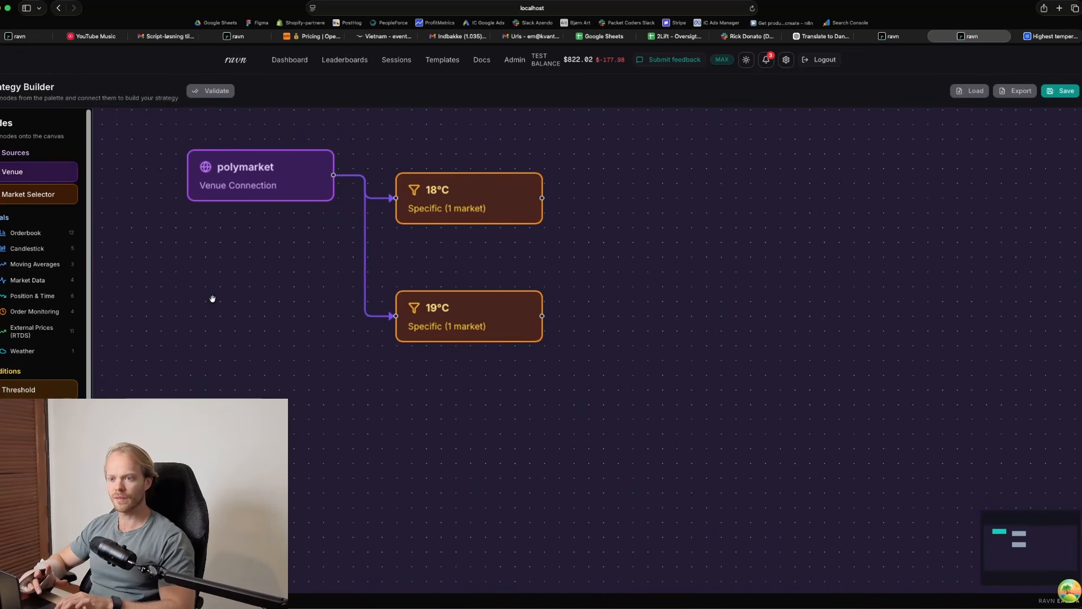
{"action": "left_click", "coordinate": [61, 233]}
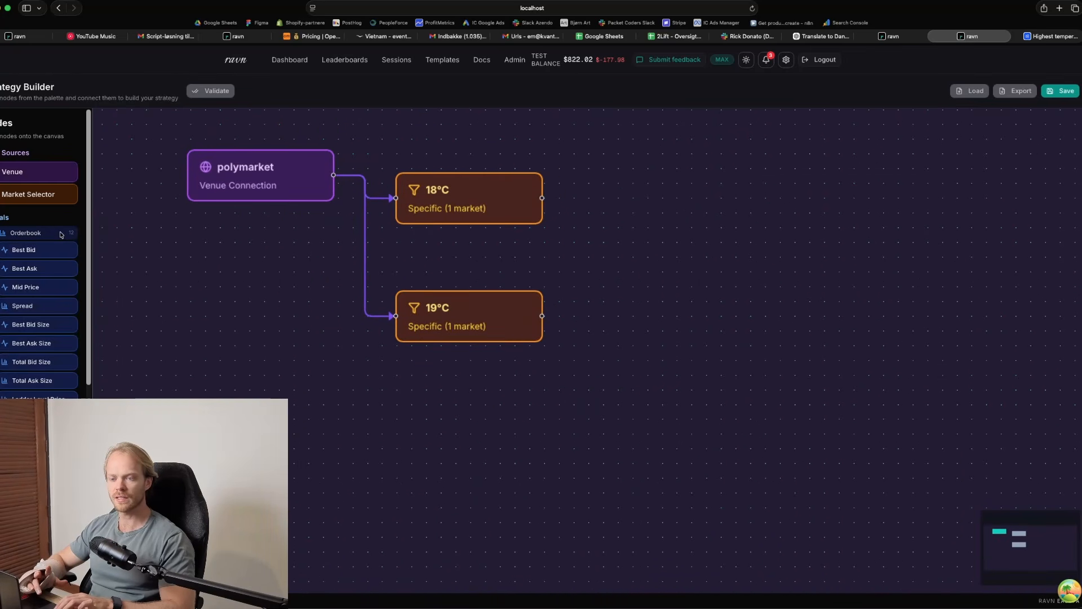
{"action": "left_click_drag", "start_coordinate": [55, 257], "coordinate": [646, 206]}
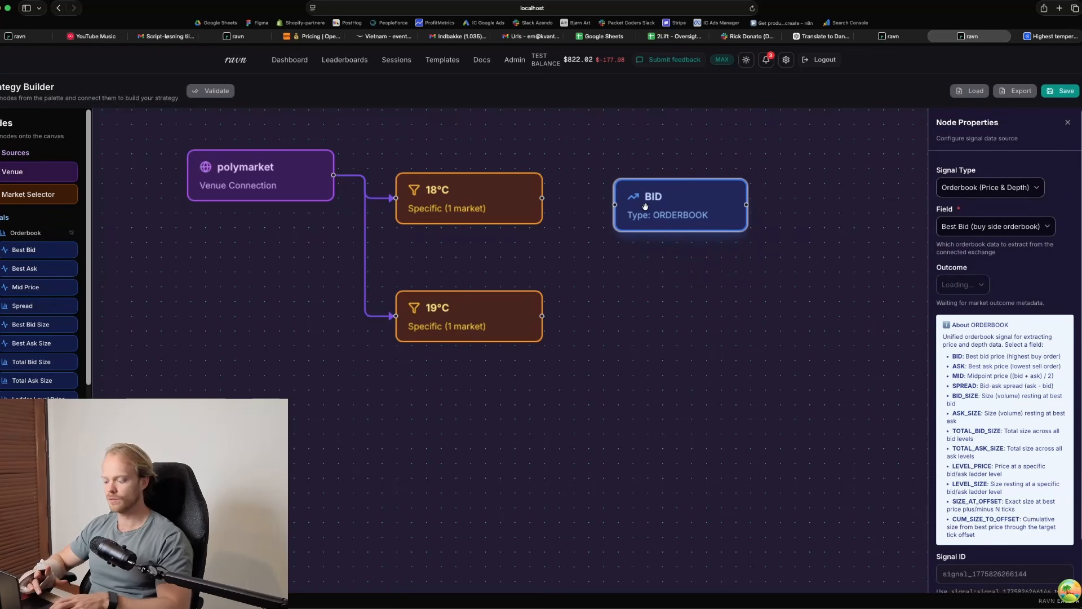
{"action": "key", "text": "super+v"}
{"action": "left_click_drag", "start_coordinate": [876, 227], "coordinate": [670, 329]}
Align the upper BID node and connect the 18°C and 19°C market nodes to their respective BID signals
{"action": "left_click_drag", "start_coordinate": [671, 206], "coordinate": [664, 202]}
{"action": "left_click_drag", "start_coordinate": [541, 198], "coordinate": [608, 201]}
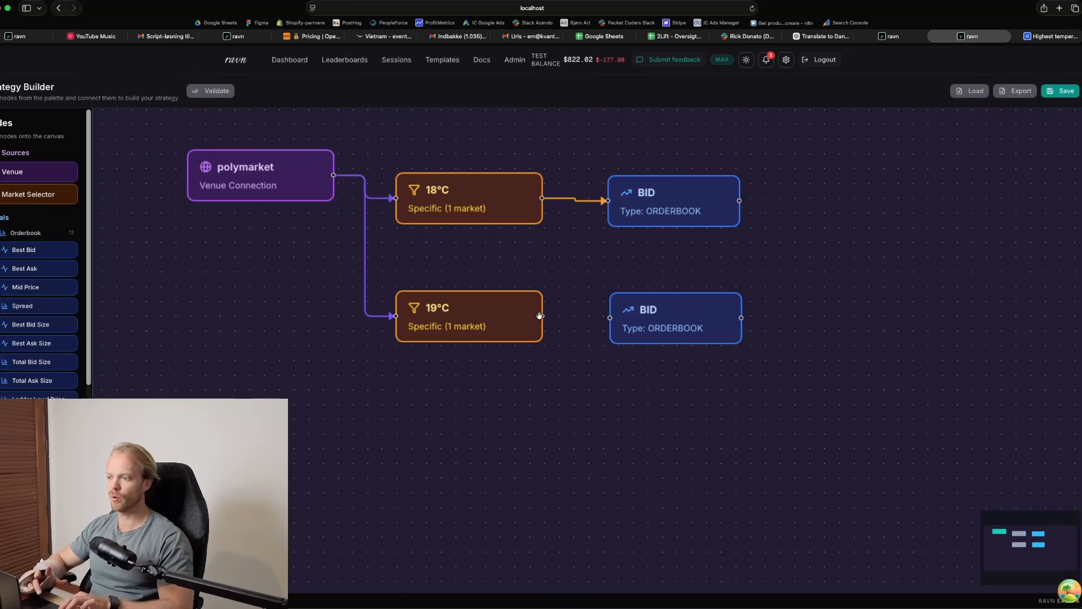
{"action": "left_click_drag", "start_coordinate": [543, 317], "coordinate": [610, 317]}
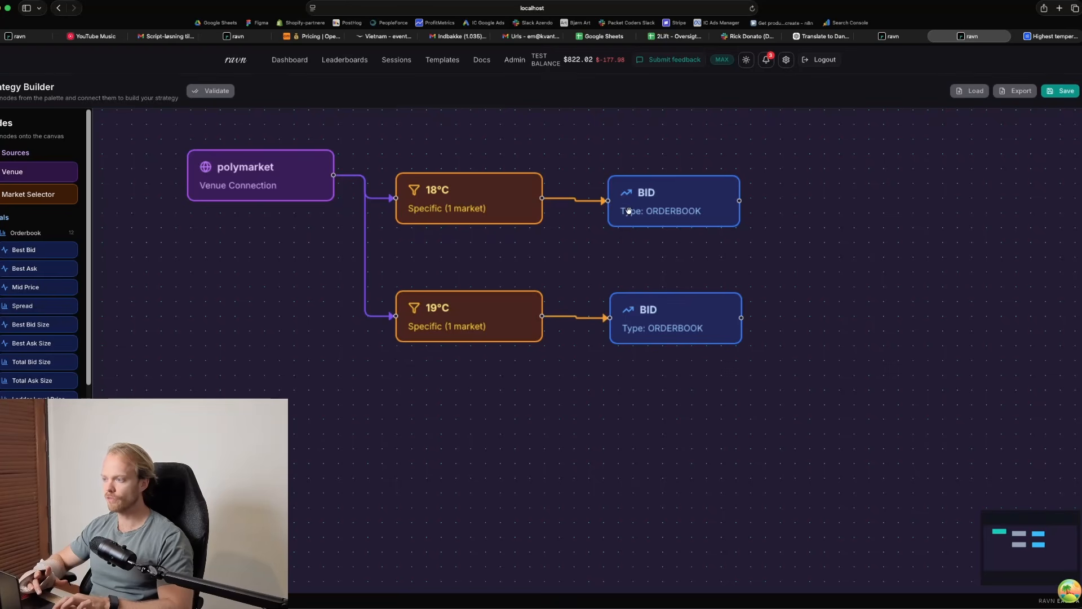
Set the outcome of both BID signals to Yes
{"action": "left_click", "coordinate": [667, 198]}
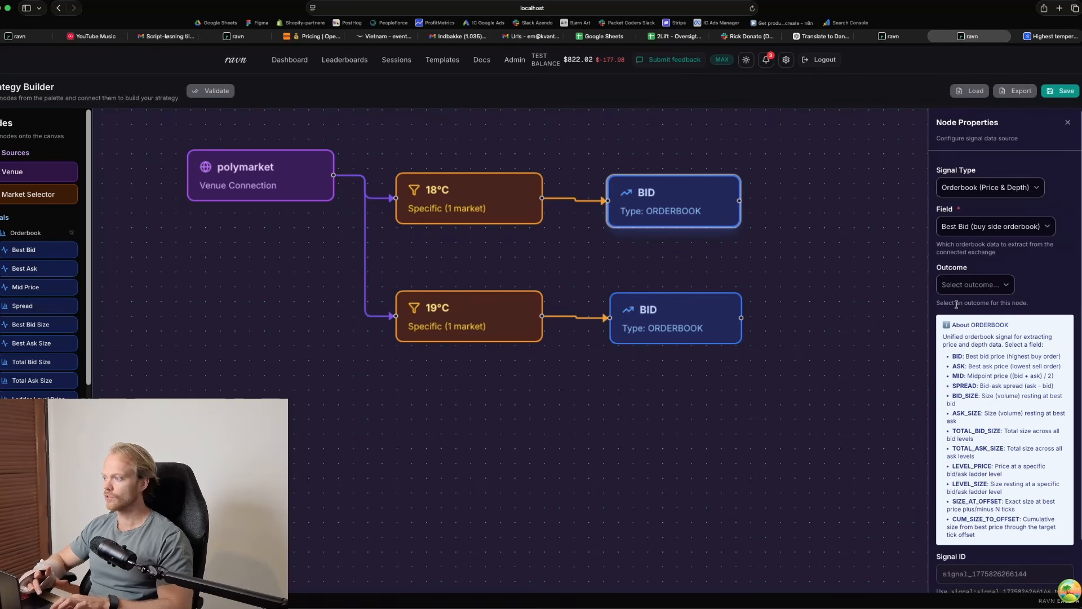
{"action": "left_click", "coordinate": [953, 280]}
{"action": "left_click", "coordinate": [954, 291]}
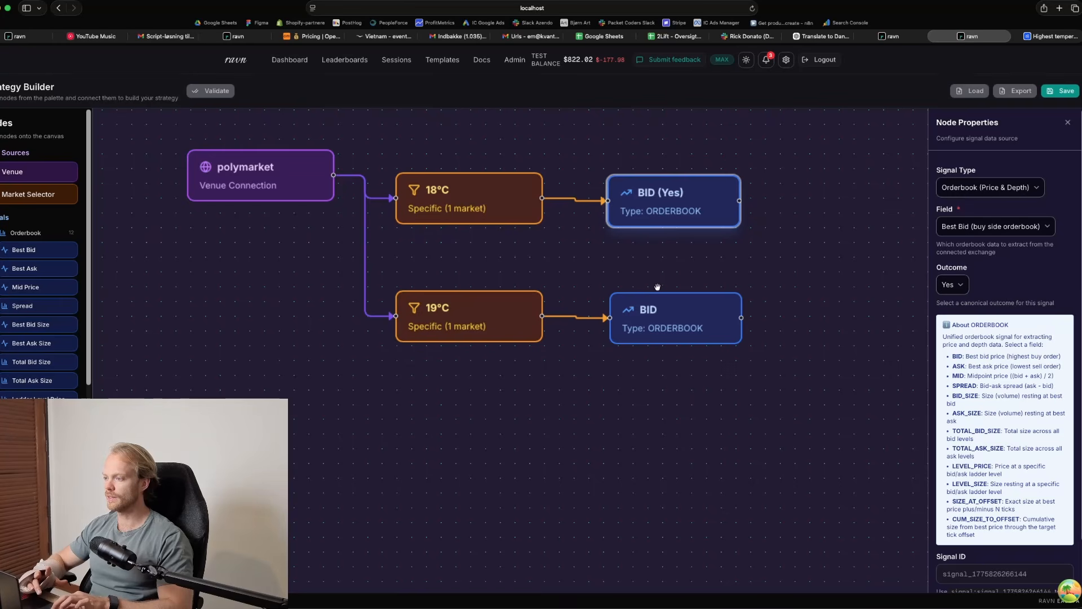
{"action": "left_click", "coordinate": [676, 313]}
{"action": "left_click", "coordinate": [961, 285]}
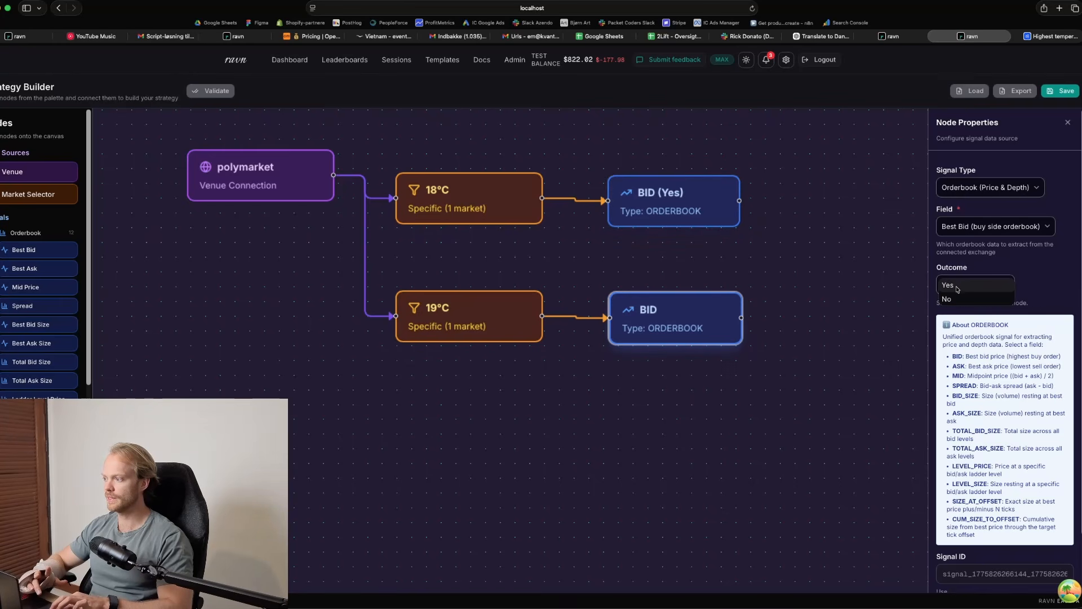
{"action": "left_click", "coordinate": [957, 288]}
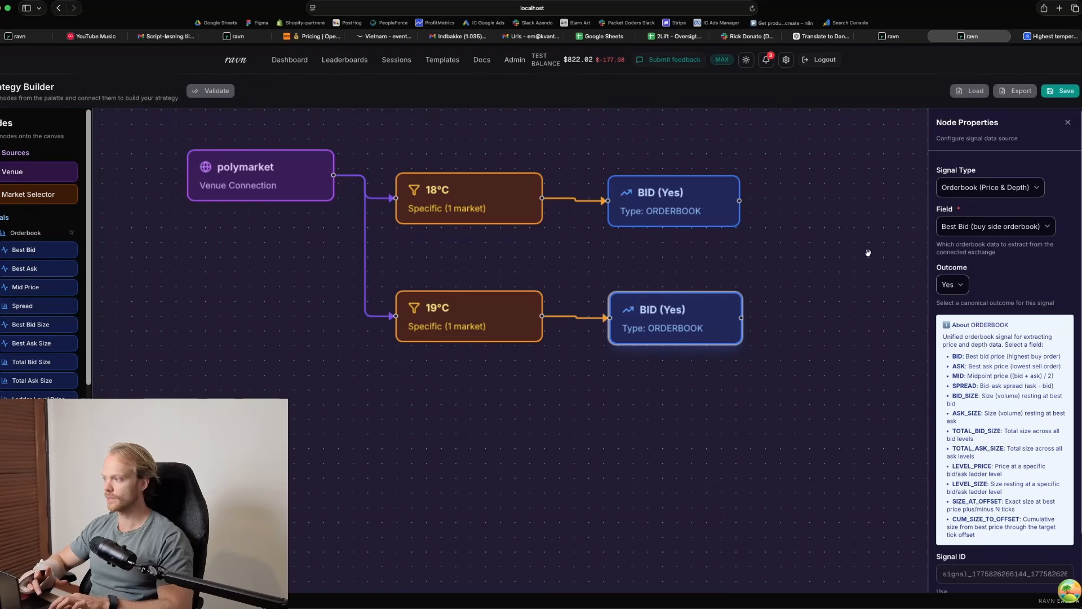
{"action": "left_click", "coordinate": [831, 249]}
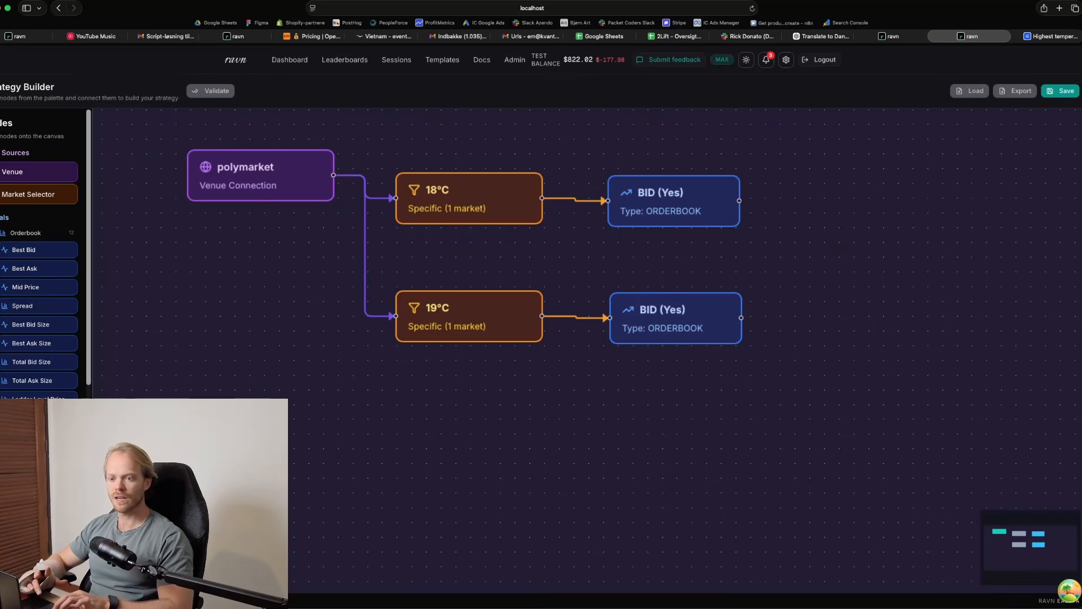
Add a Weather Forecast signal node to the canvas below the 19°C market row
{"action": "left_click", "coordinate": [36, 235]}
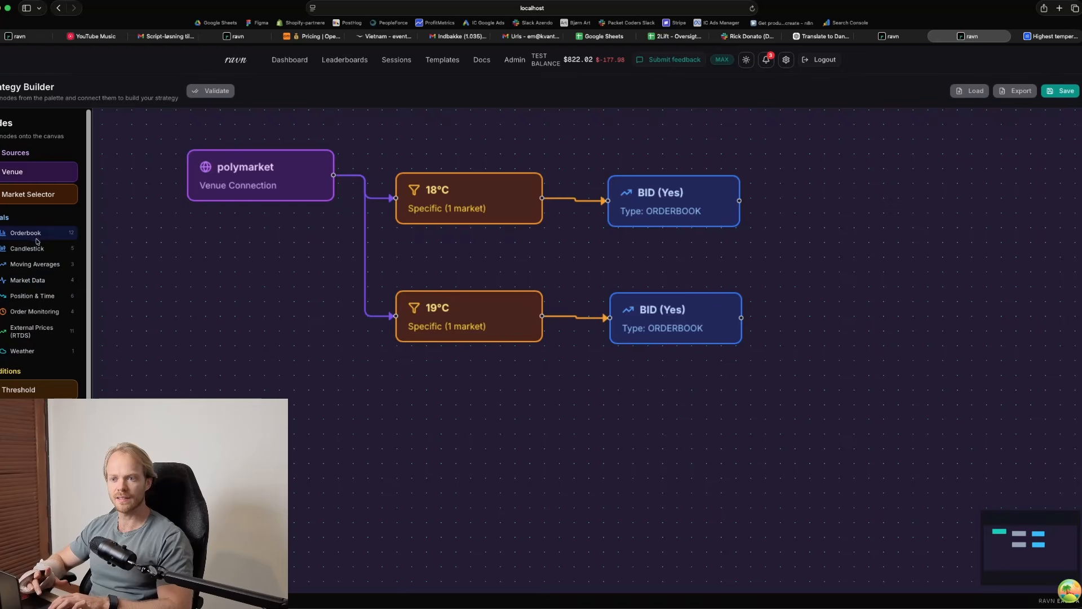
{"action": "left_click", "coordinate": [25, 352]}
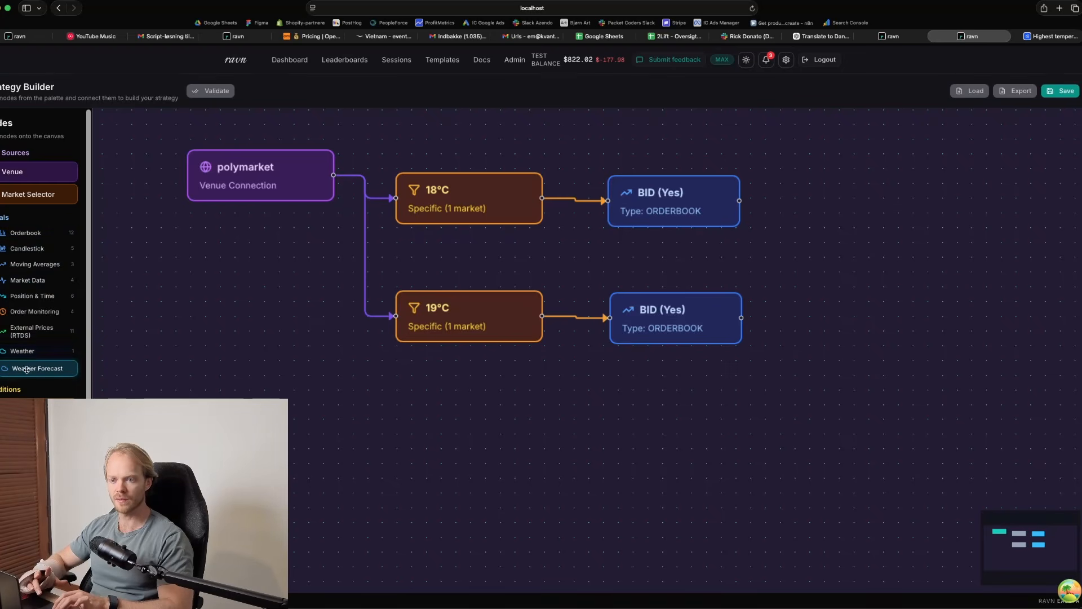
{"action": "left_click_drag", "start_coordinate": [38, 368], "coordinate": [508, 458]}
{"action": "scroll", "coordinate": [615, 420], "scroll_direction": "down", "scroll_amount": 1}
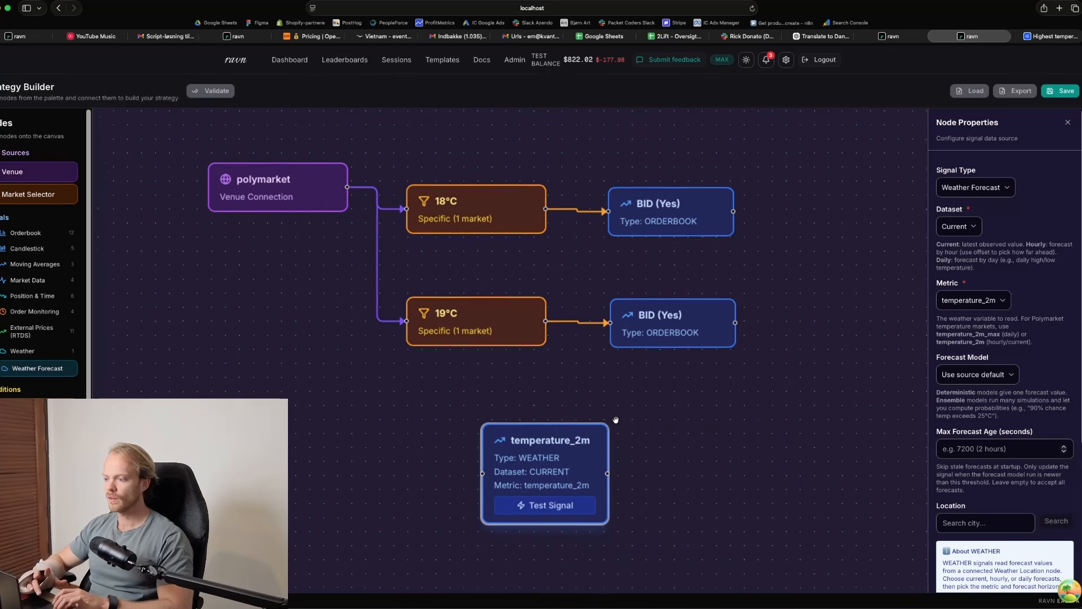
{"action": "left_click_drag", "start_coordinate": [615, 418], "coordinate": [604, 331]}
{"action": "left_click_drag", "start_coordinate": [559, 367], "coordinate": [558, 342]}
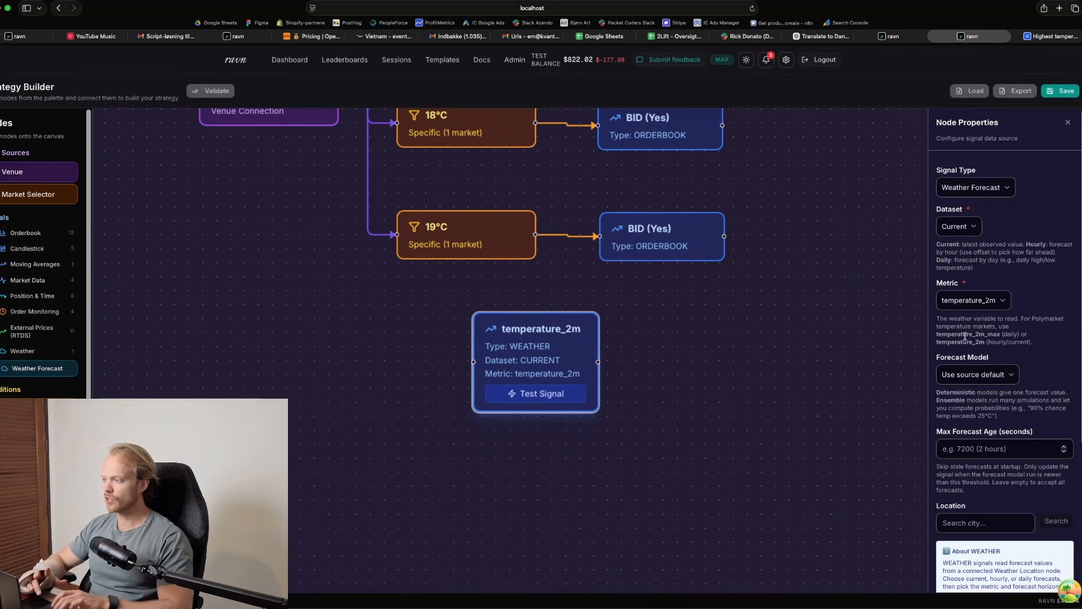
Set the weather signal's dataset to Daily Forecast with temperature_2m_max as the metric
{"action": "left_click", "coordinate": [958, 226]}
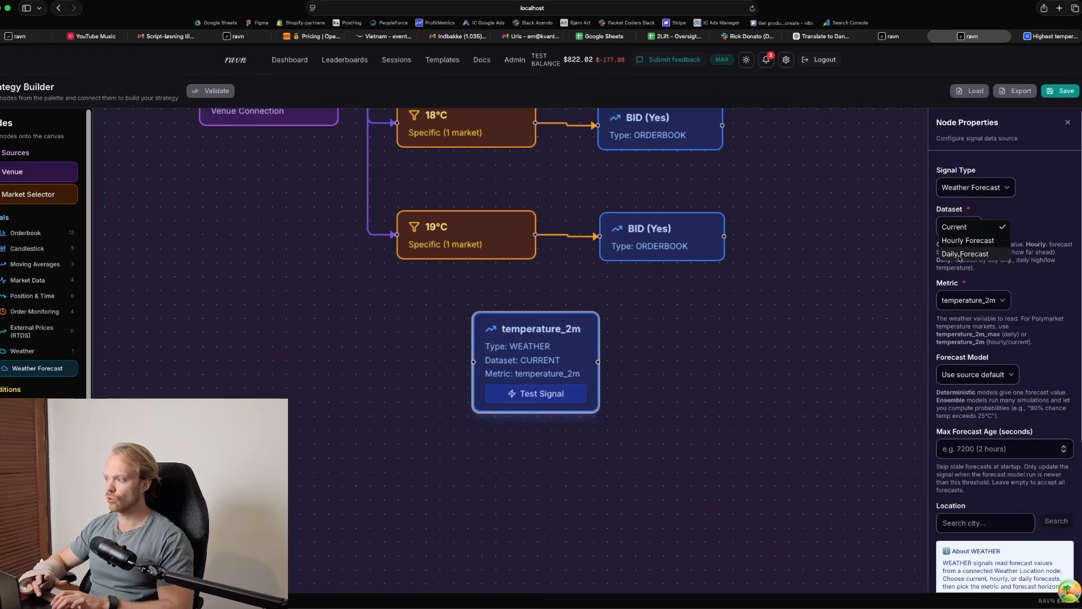
{"action": "left_click", "coordinate": [960, 255]}
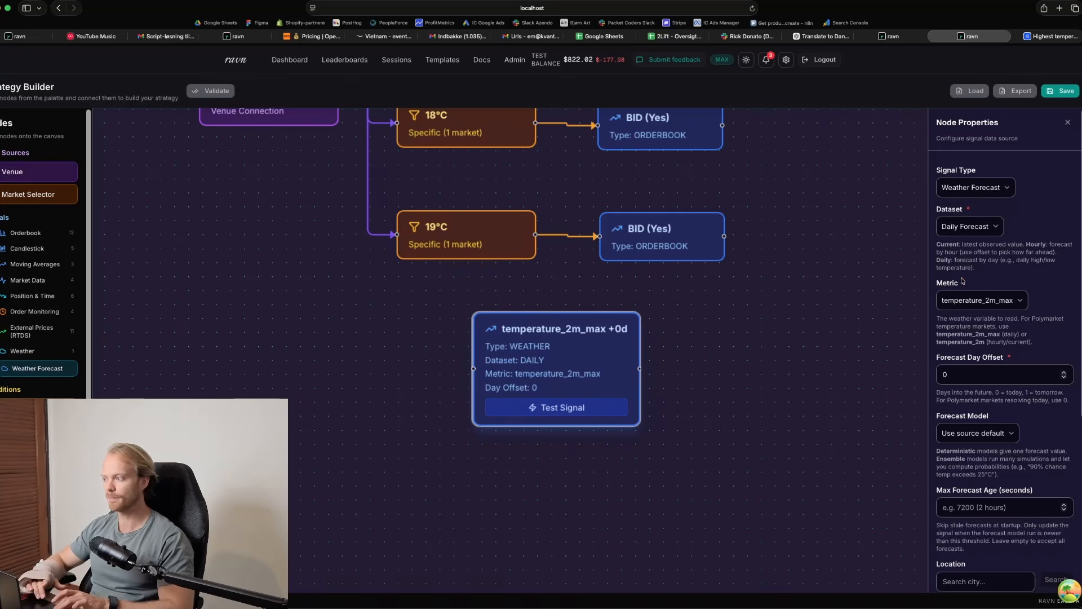
{"action": "left_click", "coordinate": [975, 303]}
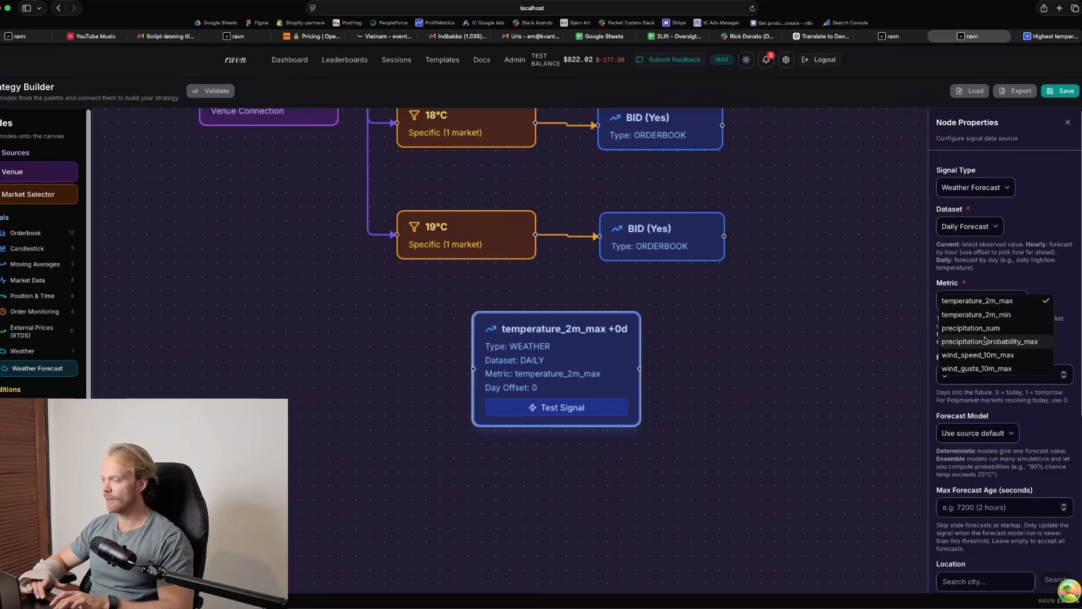
{"action": "left_click", "coordinate": [990, 301]}
Look over Polymarket's list of temperature markets, return to the strategy builder and review the weather signal's metric options
{"action": "left_click", "coordinate": [1050, 36]}
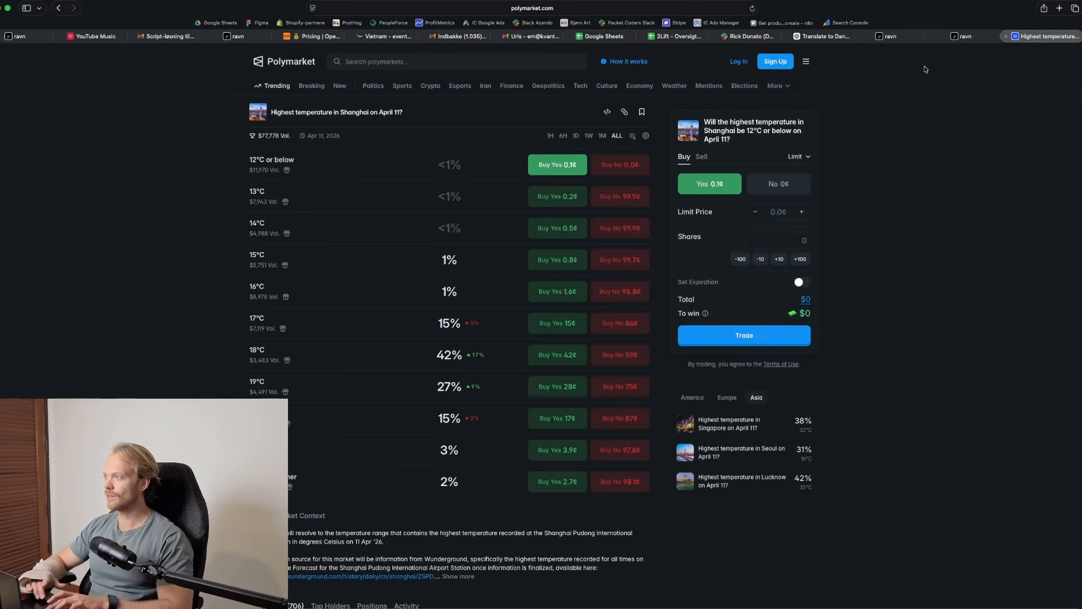
{"action": "left_click", "coordinate": [60, 8]}
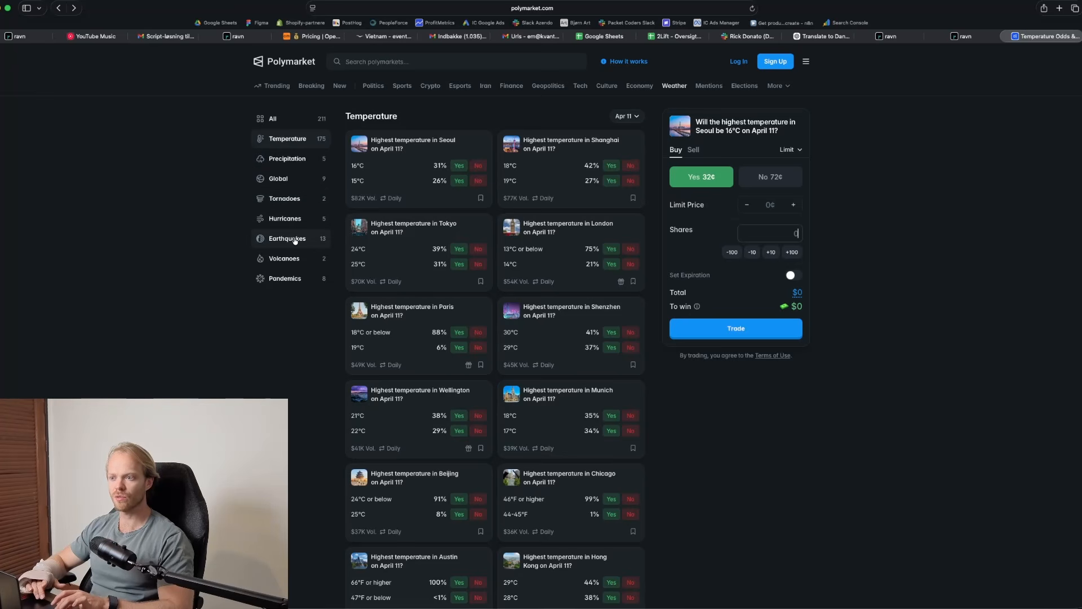
{"action": "left_click", "coordinate": [963, 38]}
{"action": "left_click", "coordinate": [975, 301]}
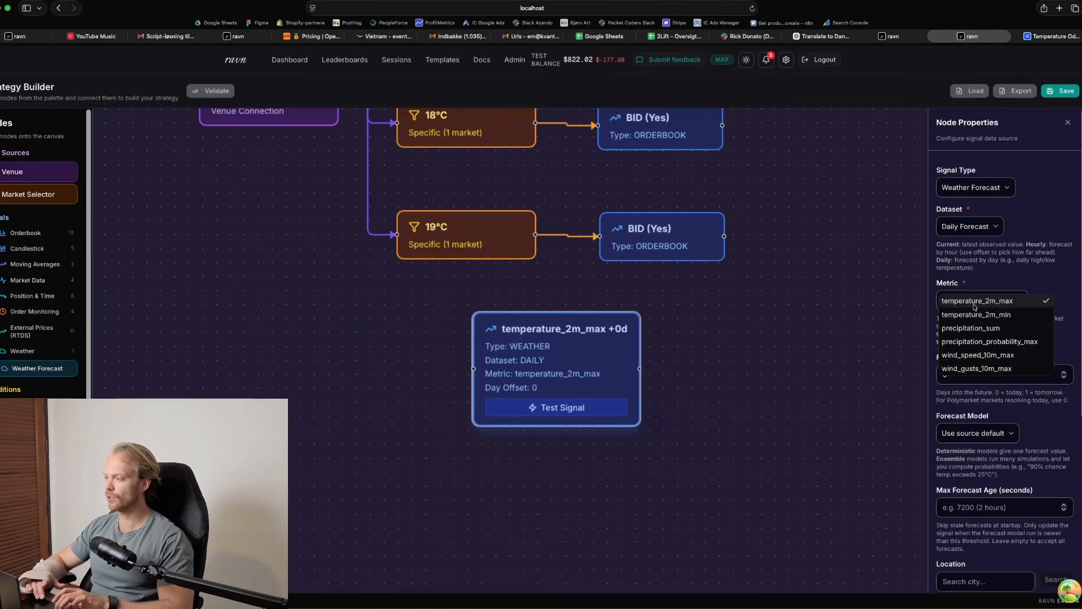
{"action": "left_click", "coordinate": [975, 307]}
Check the date of the Shanghai market on Polymarket and set the weather signal's forecast day offset to 1
{"action": "left_click", "coordinate": [968, 374]}
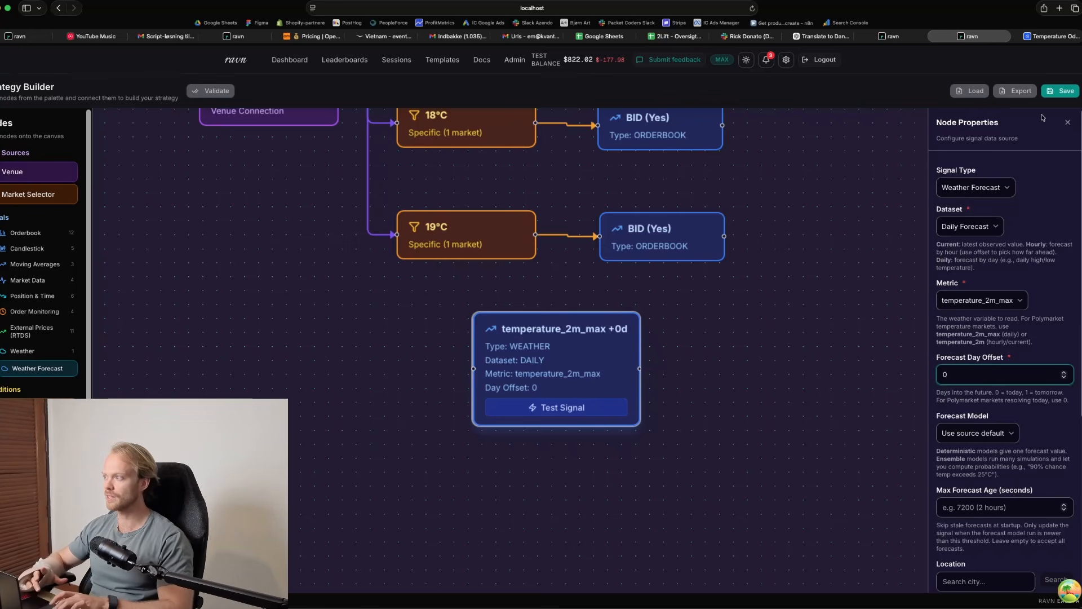
{"action": "left_click", "coordinate": [1047, 37]}
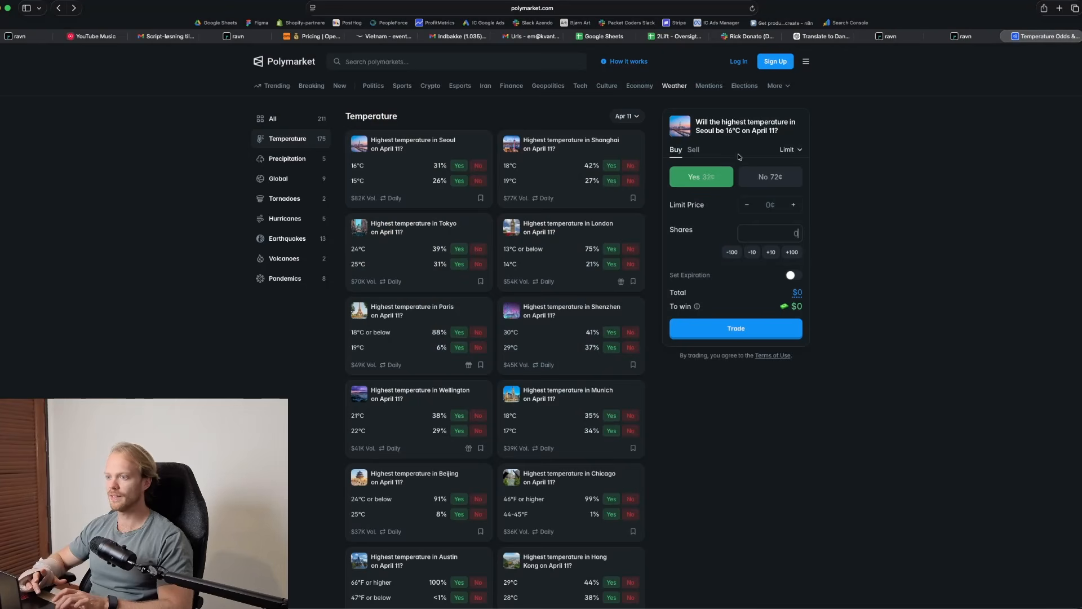
{"action": "left_click", "coordinate": [75, 9]}
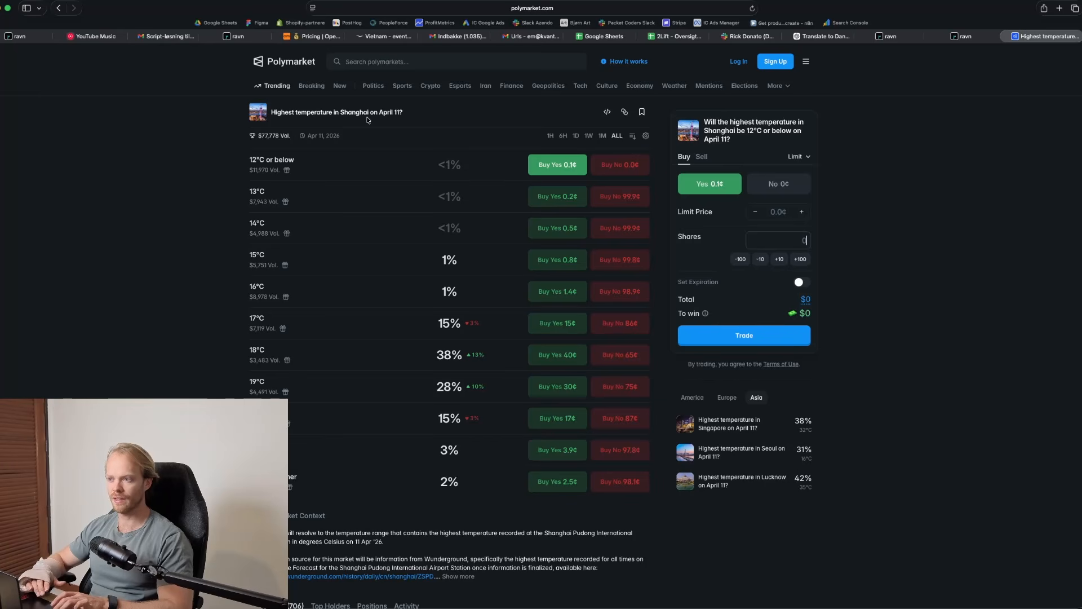
{"action": "left_click", "coordinate": [969, 38]}
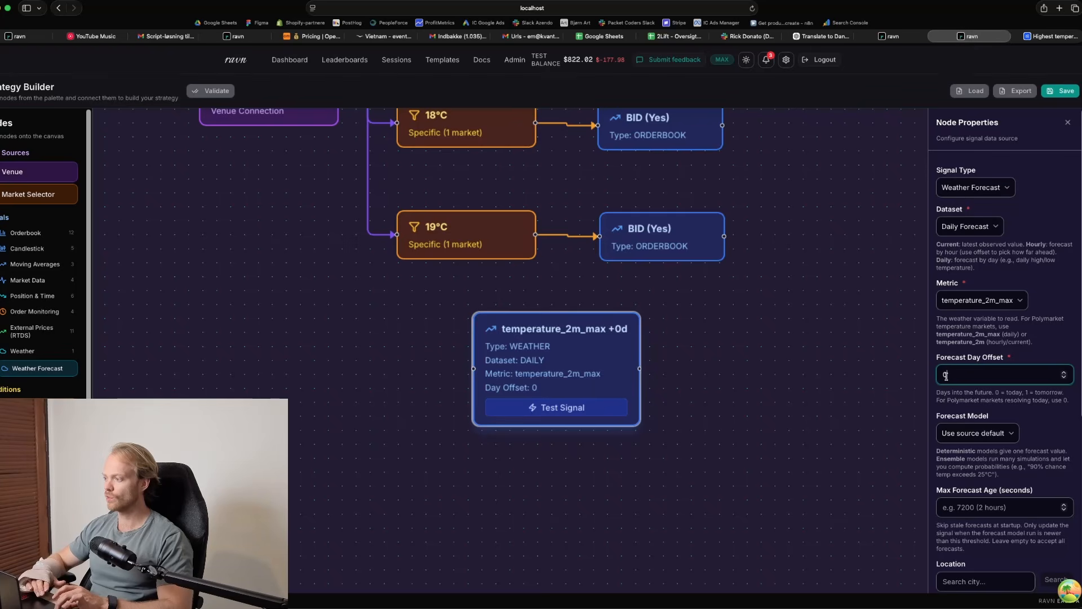
{"action": "key", "text": "super+a"}
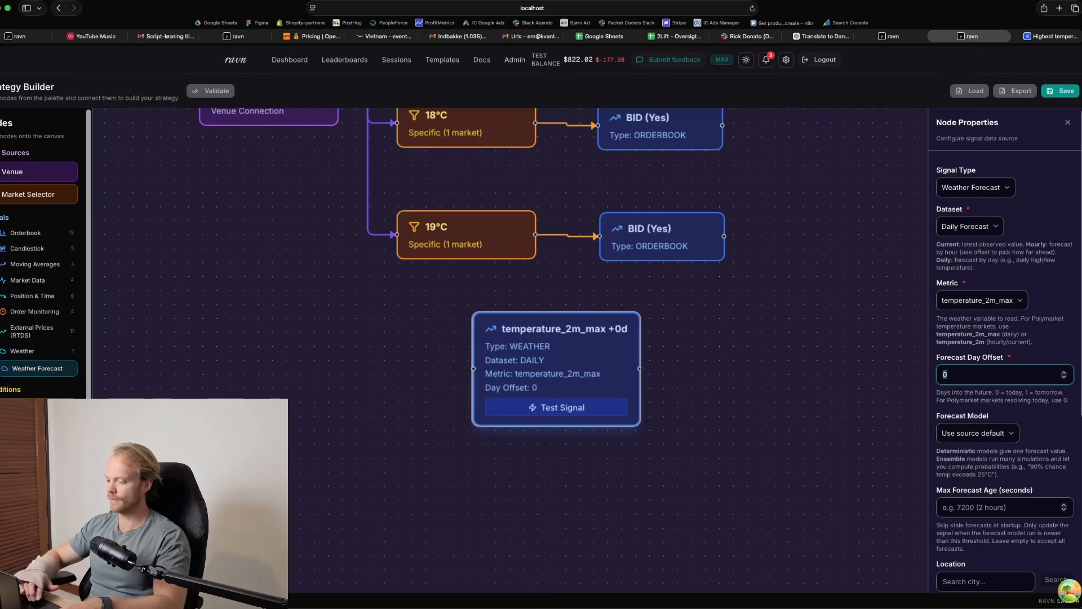
{"action": "type", "text": "1"}
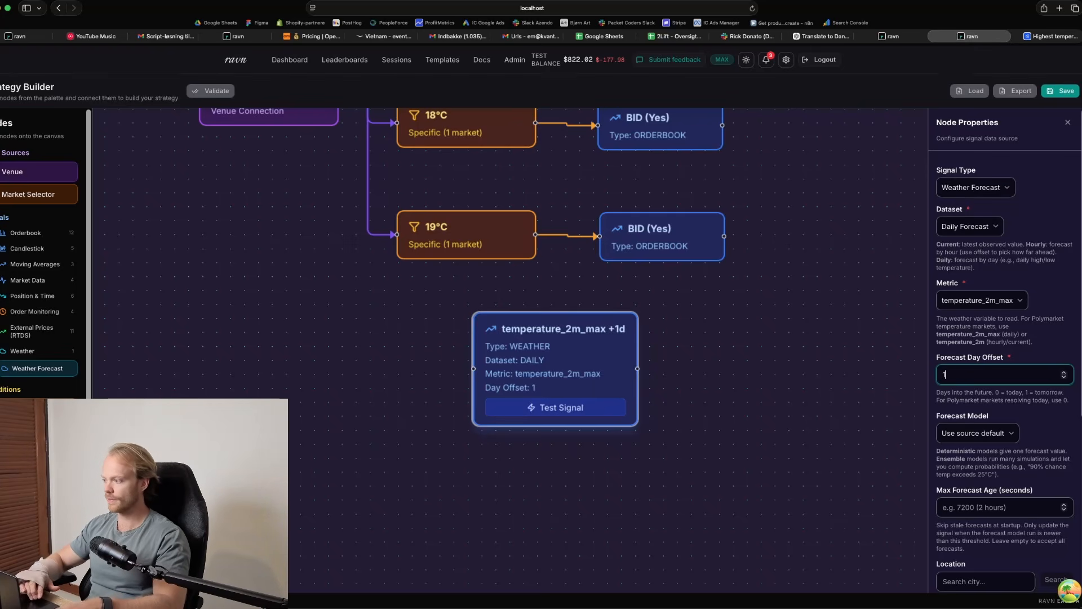
{"action": "left_click", "coordinate": [965, 343]}
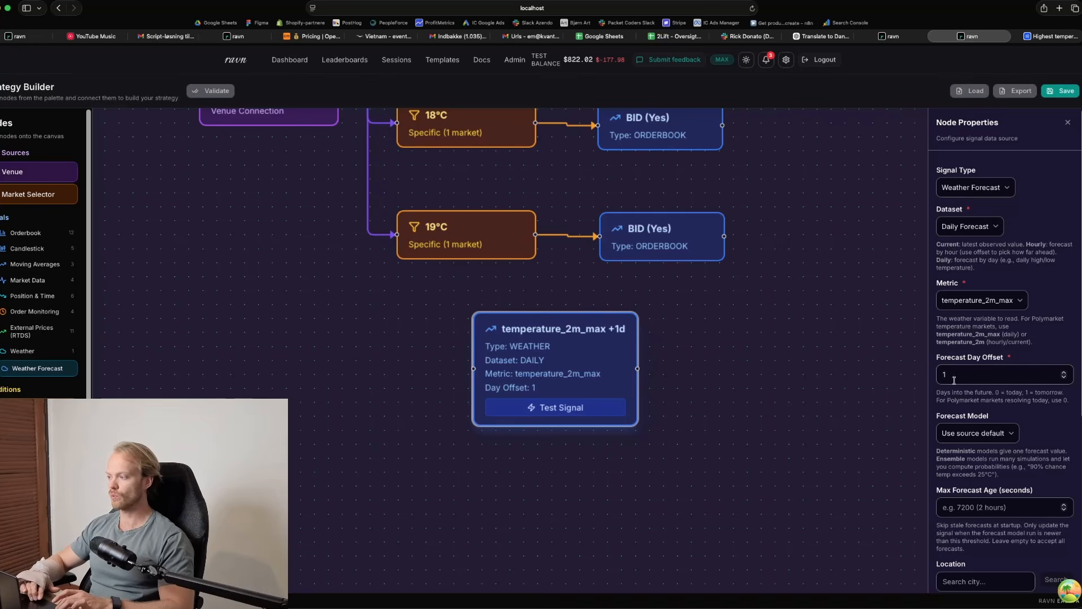
Set the forecast model to ECMWF IFS Ensemble (50 members) and the ensemble statistic to Probability Above Threshold
{"action": "scroll", "coordinate": [960, 324], "scroll_direction": "down", "scroll_amount": 3}
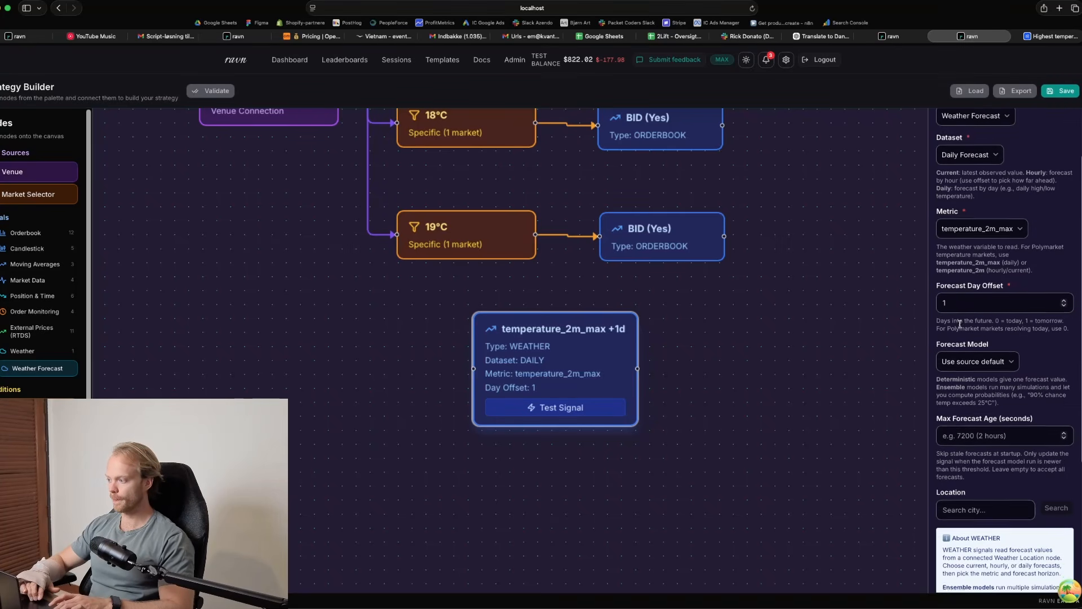
{"action": "left_click", "coordinate": [961, 301]}
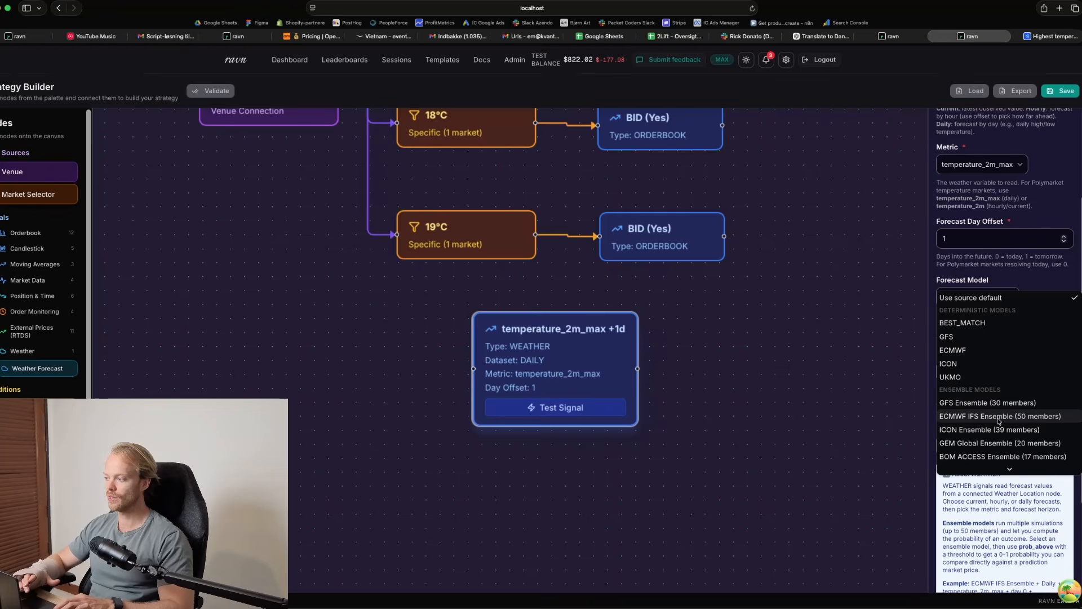
{"action": "left_click", "coordinate": [999, 417]}
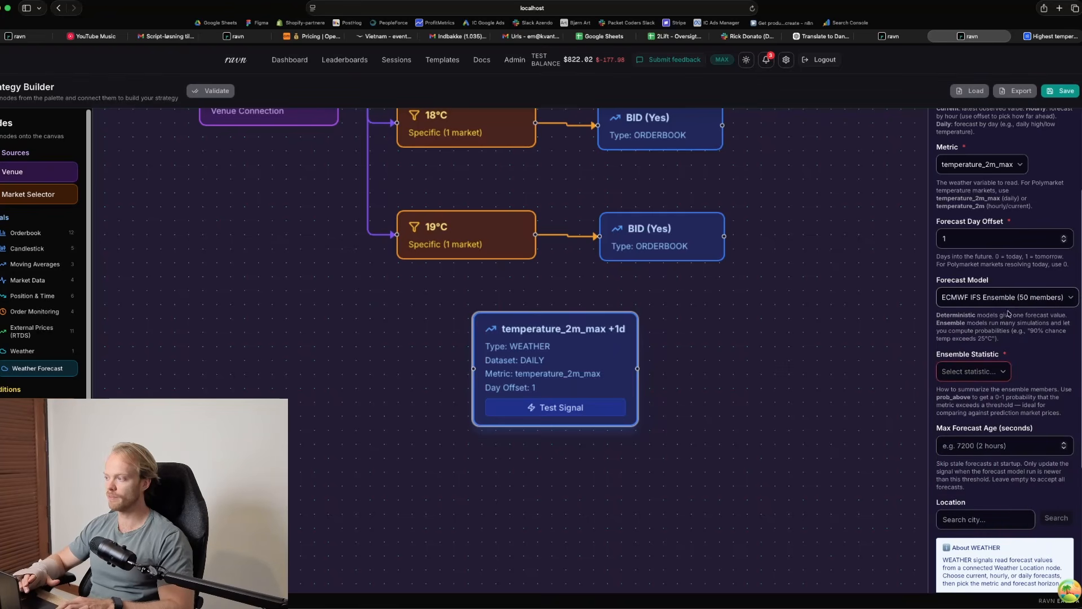
{"action": "left_click", "coordinate": [990, 374]}
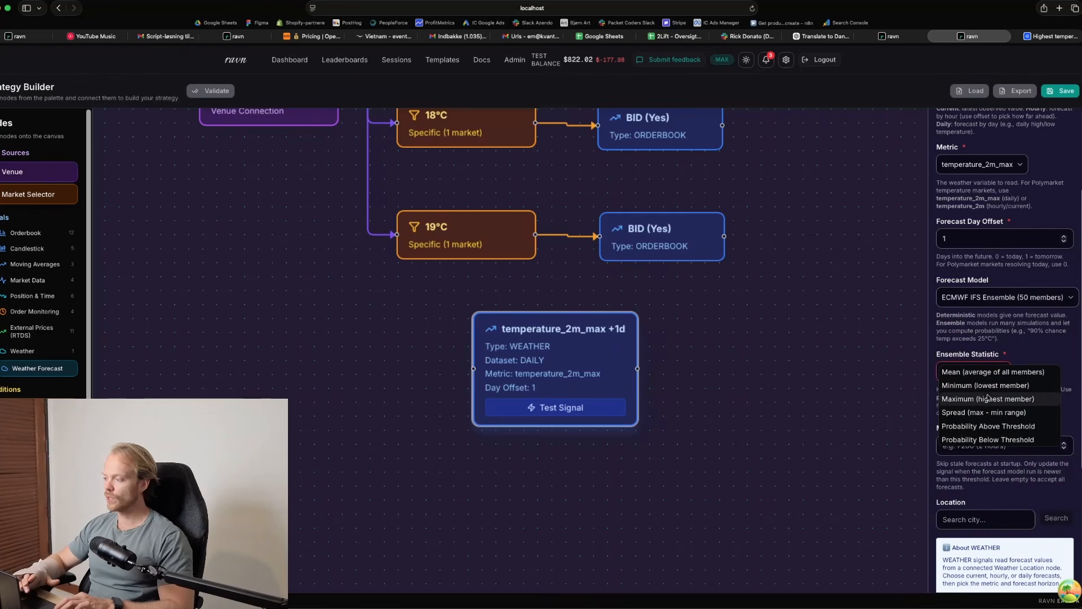
{"action": "left_click", "coordinate": [979, 427]}
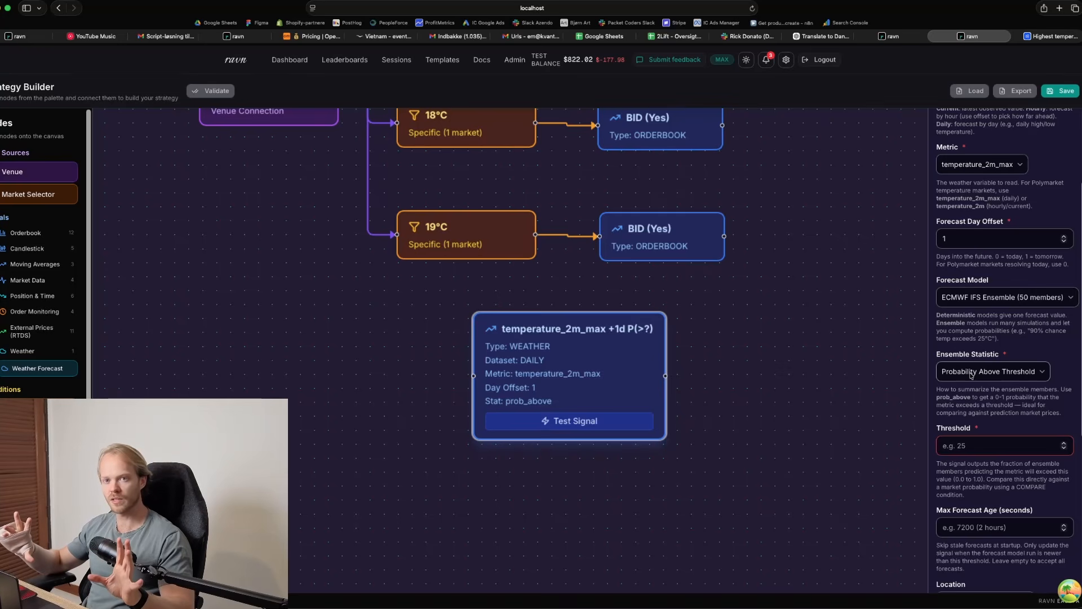
Set the weather signal's threshold to 19 and move its node directly beneath the 19°C market node
{"action": "left_click", "coordinate": [964, 437]}
{"action": "left_click_drag", "start_coordinate": [600, 364], "coordinate": [536, 364]}
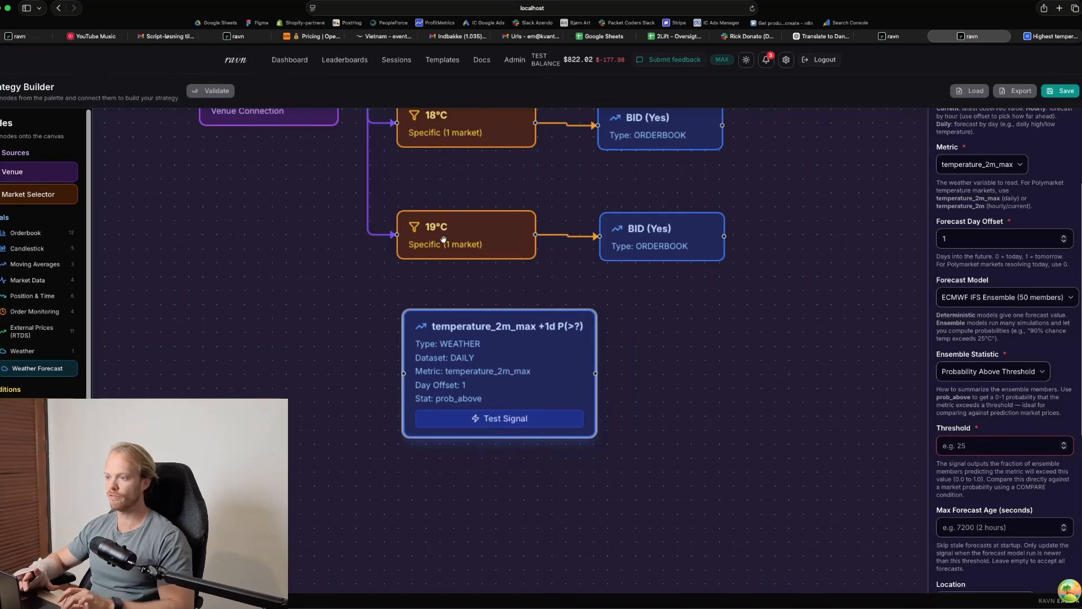
{"action": "left_click", "coordinate": [998, 438]}
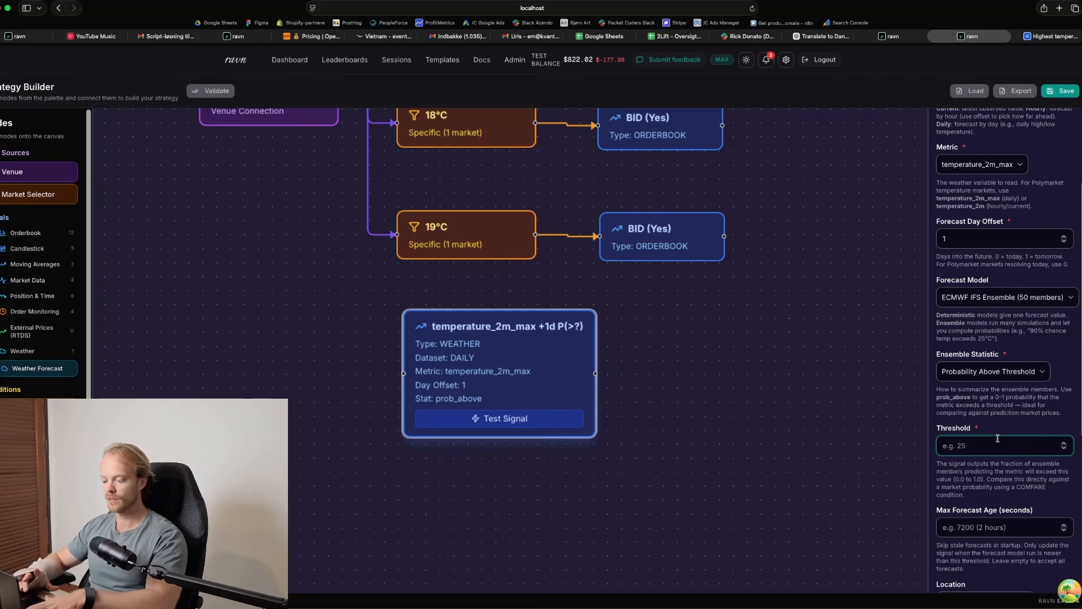
{"action": "type", "text": "19"}
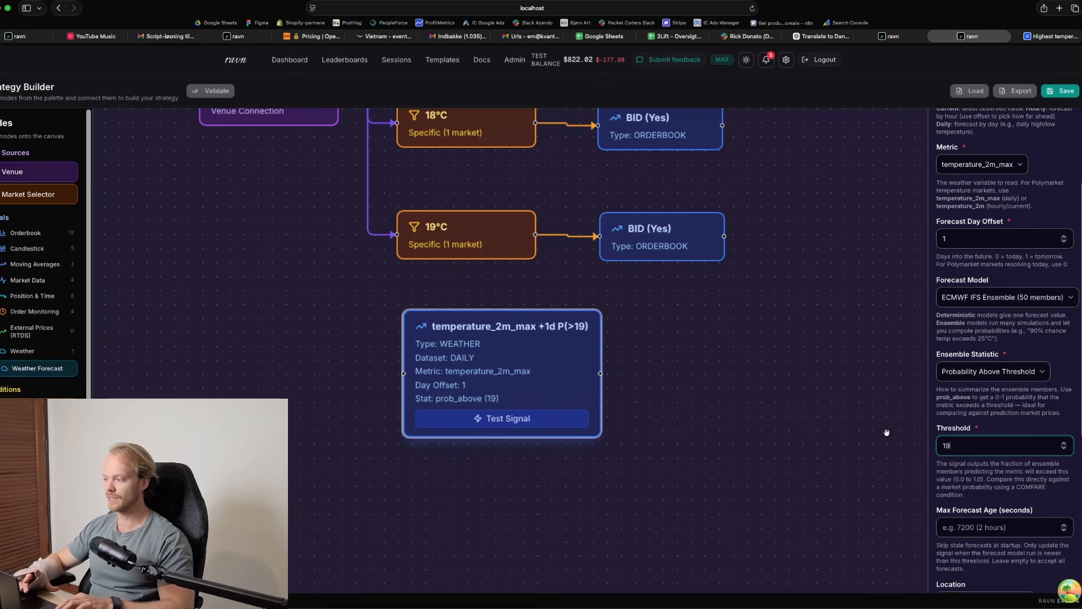
{"action": "left_click_drag", "start_coordinate": [536, 367], "coordinate": [525, 349]}
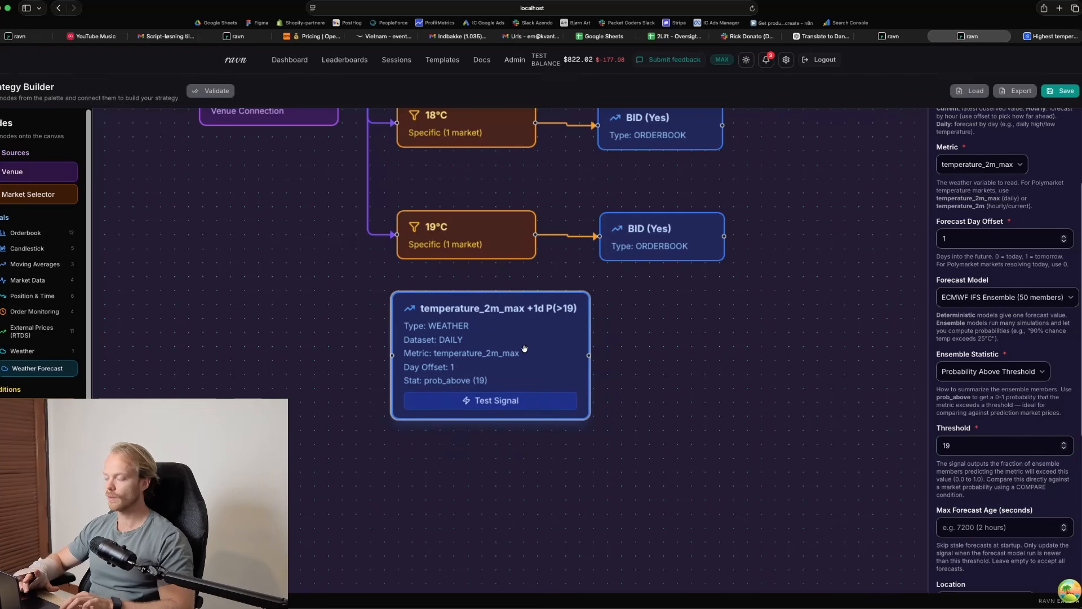
Set the weather signal's maximum forecast age to 600 seconds
{"action": "scroll", "coordinate": [1023, 487], "scroll_direction": "down", "scroll_amount": 3}
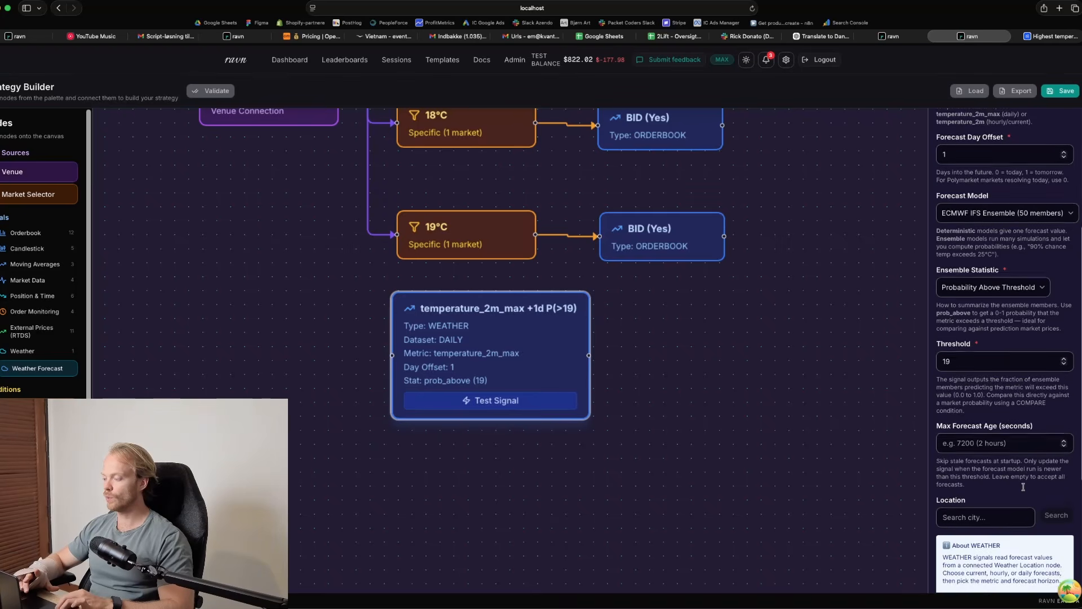
{"action": "left_click", "coordinate": [986, 410]}
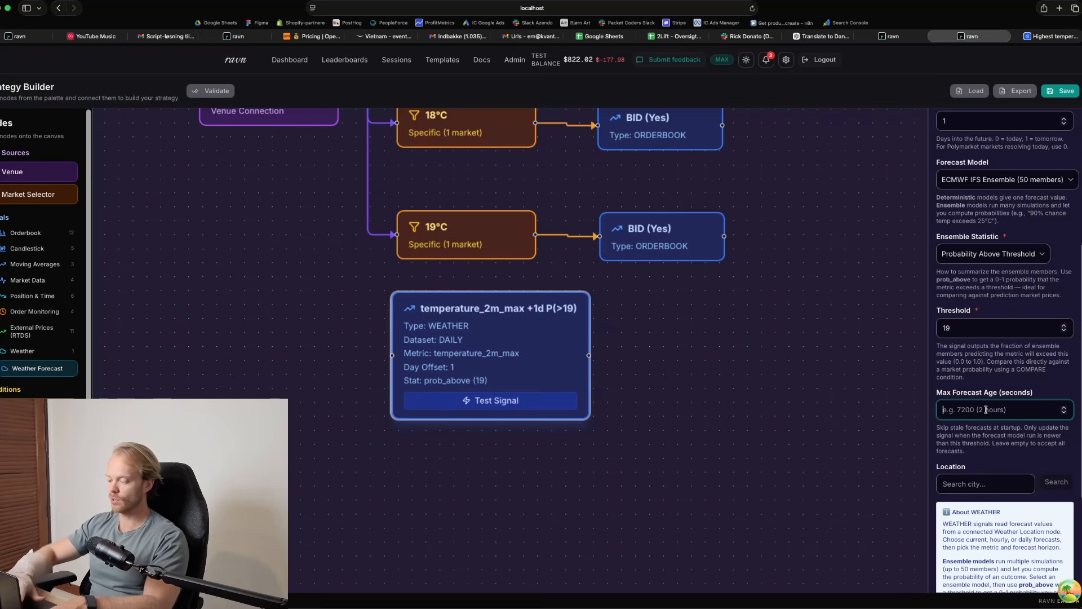
{"action": "type", "text": "600"}
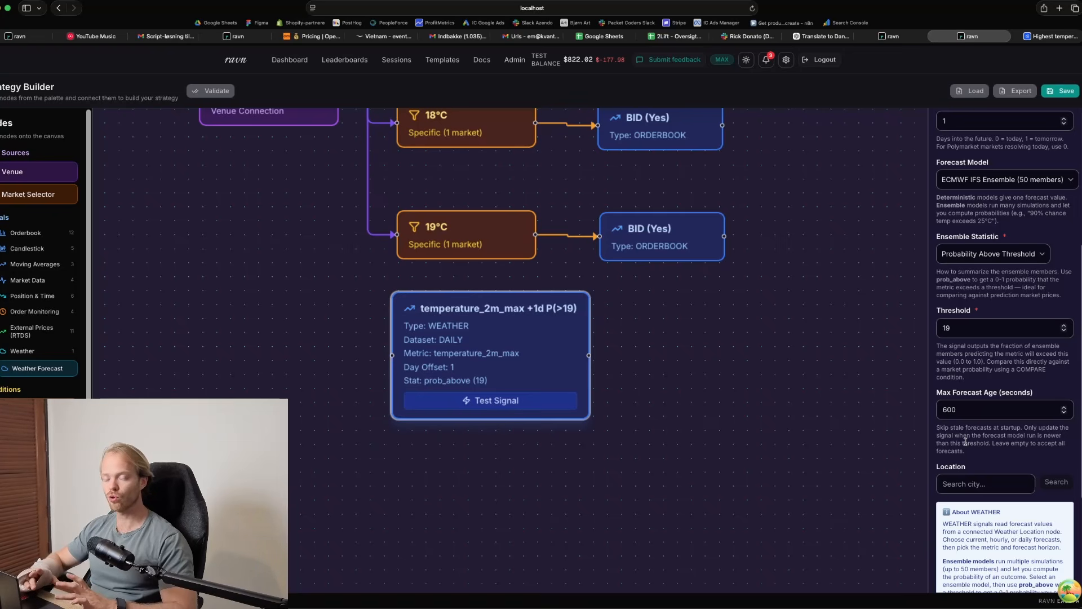
{"action": "left_click_drag", "start_coordinate": [965, 410], "coordinate": [936, 413]}
{"action": "left_click", "coordinate": [980, 414]}
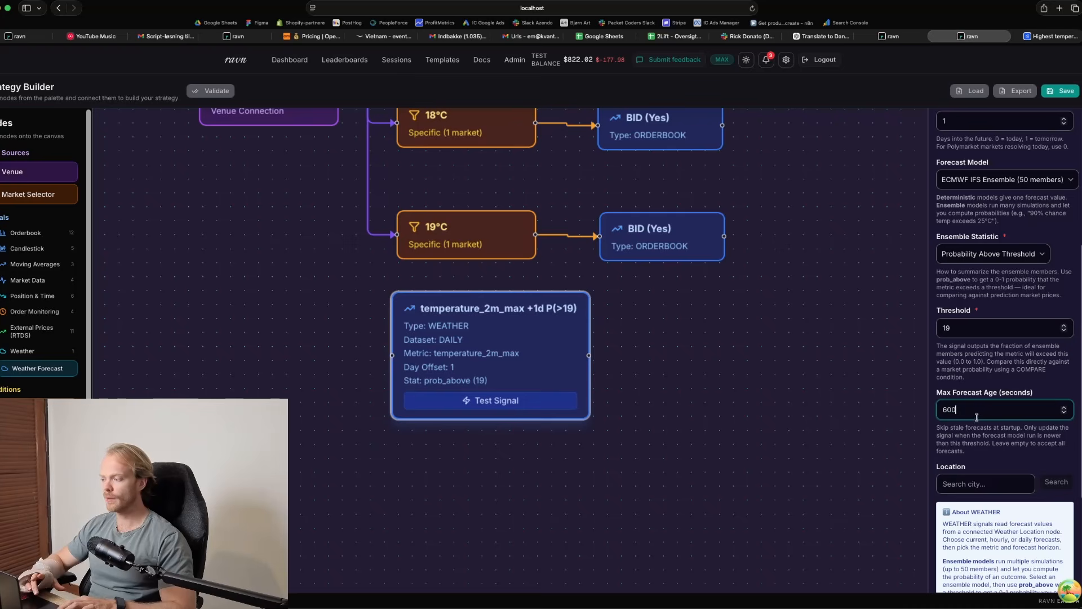
Search for shanghai as the weather signal's location and choose Shanghai, Shanghai, China
{"action": "scroll", "coordinate": [975, 423], "scroll_direction": "down", "scroll_amount": 4}
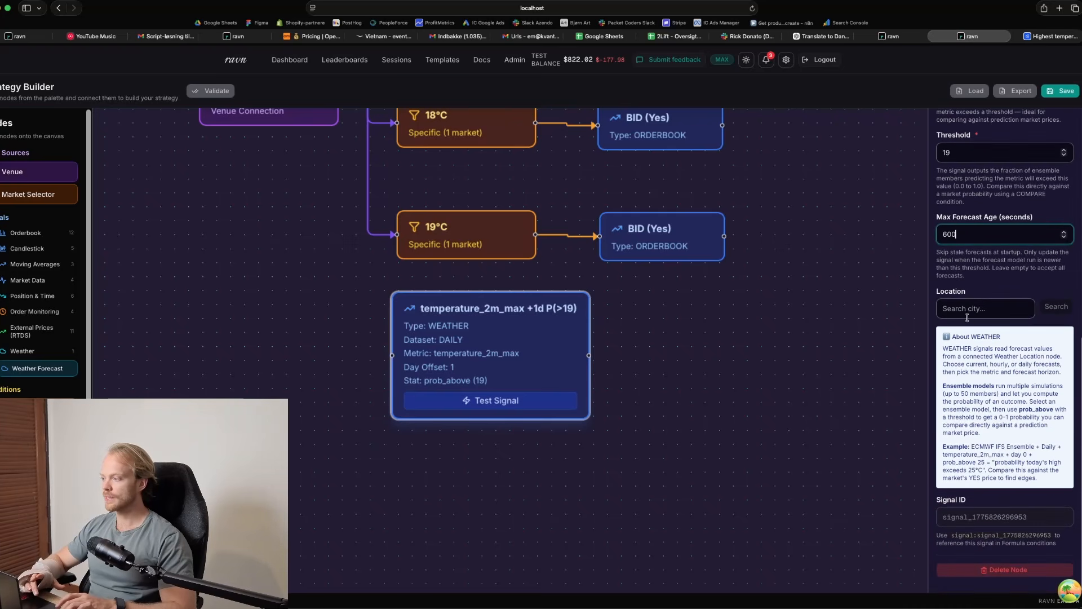
{"action": "left_click", "coordinate": [964, 310]}
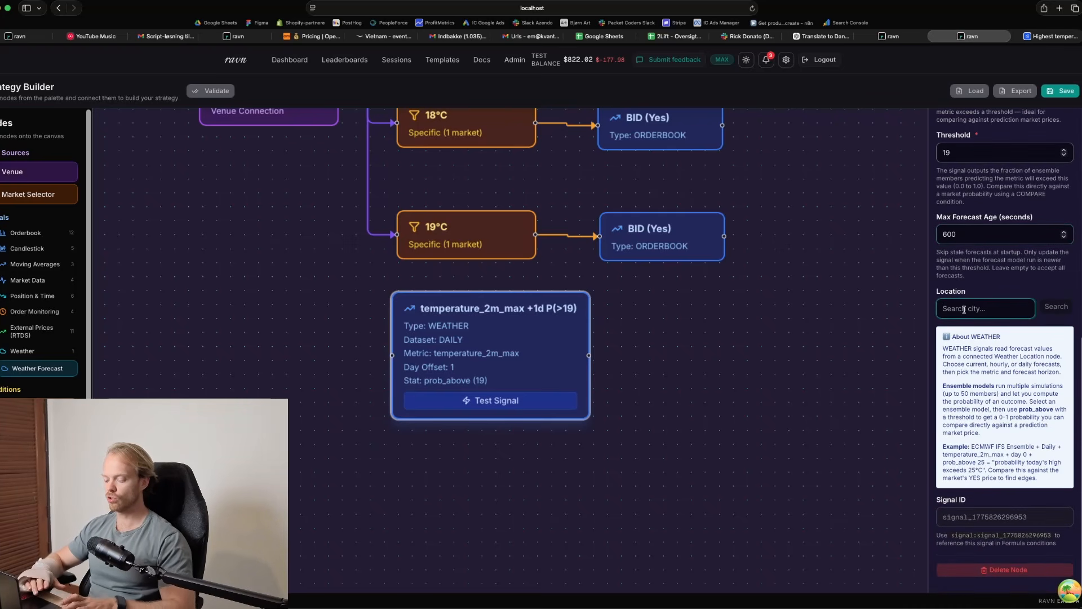
{"action": "type", "text": "shang"}
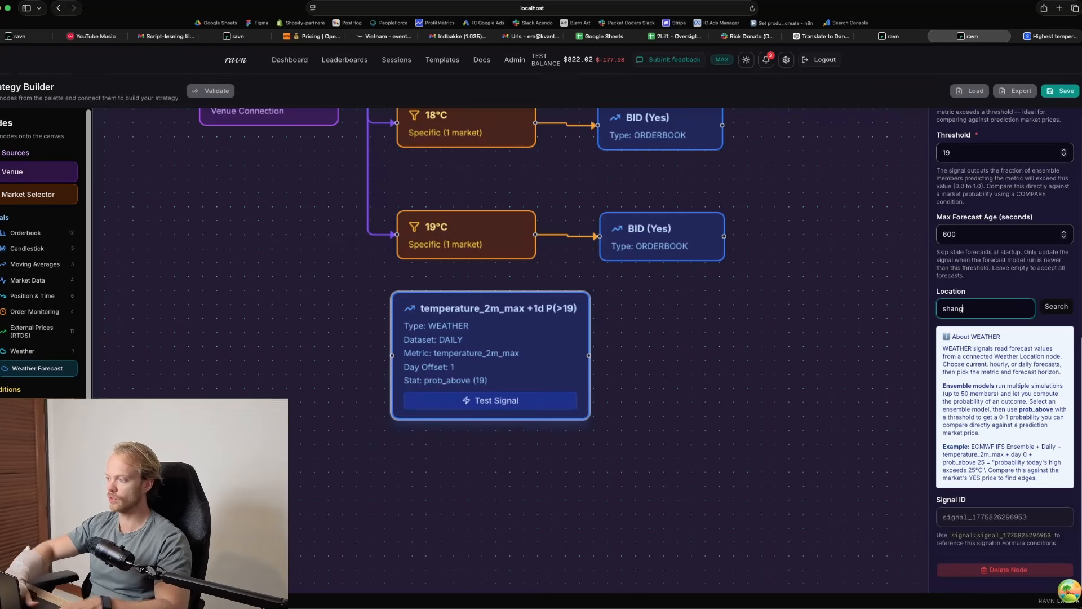
{"action": "type", "text": "hai"}
{"action": "left_click", "coordinate": [1058, 307]}
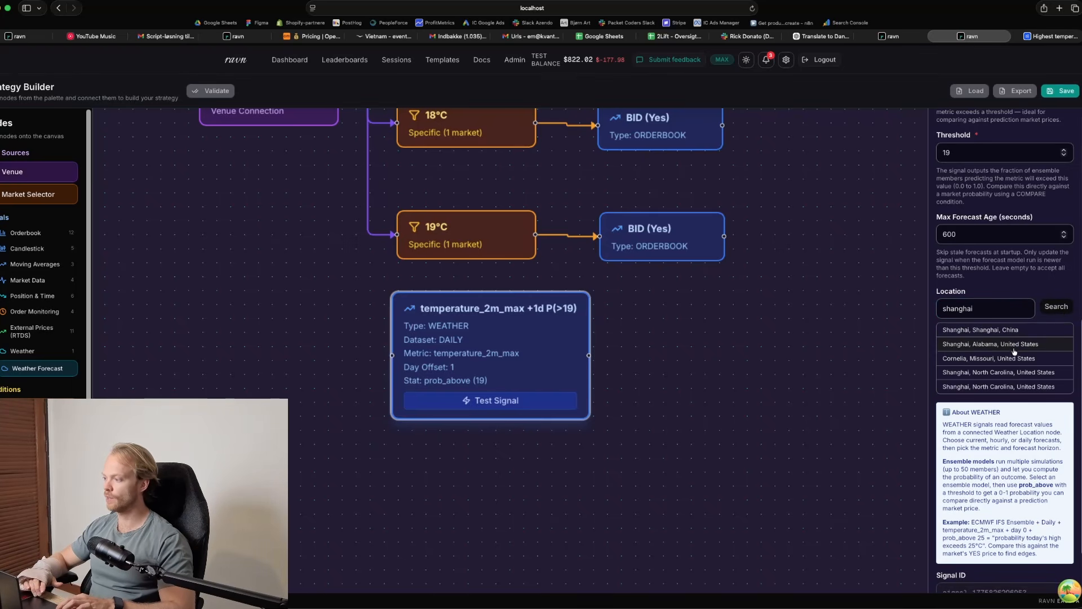
{"action": "left_click", "coordinate": [953, 331]}
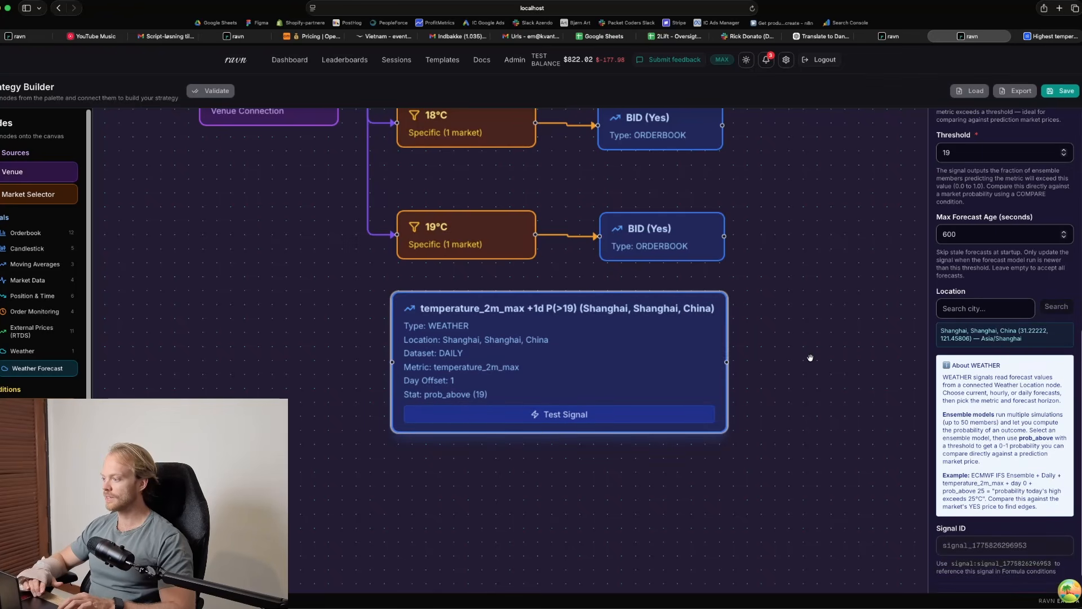
Test the weather signal and compare its probability with the 19°C odds in Polymarket's Shanghai market
{"action": "left_click", "coordinate": [541, 412]}
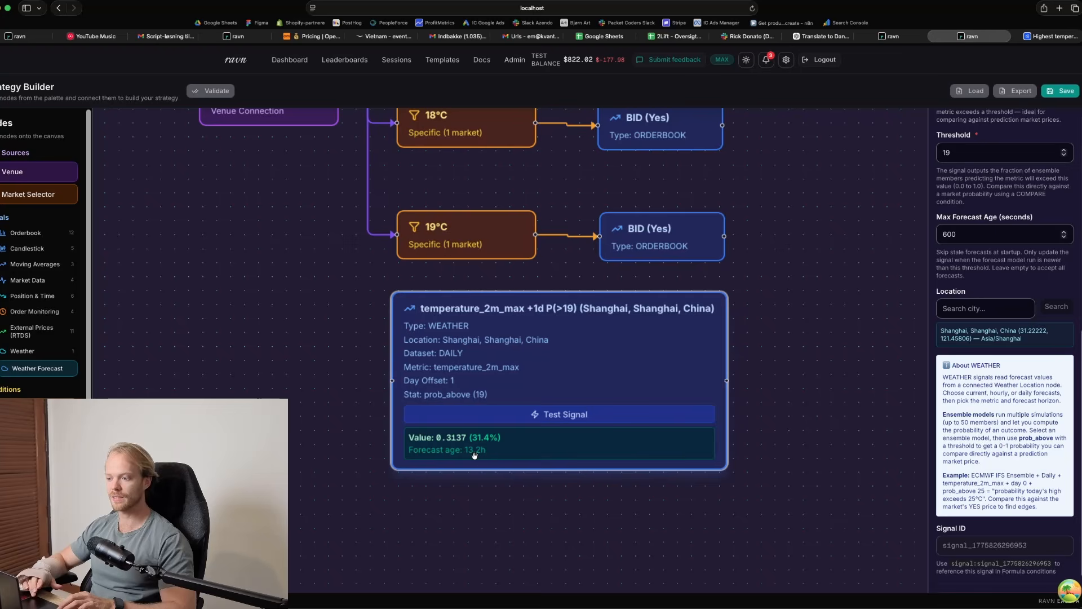
{"action": "left_click_drag", "start_coordinate": [507, 382], "coordinate": [503, 395]}
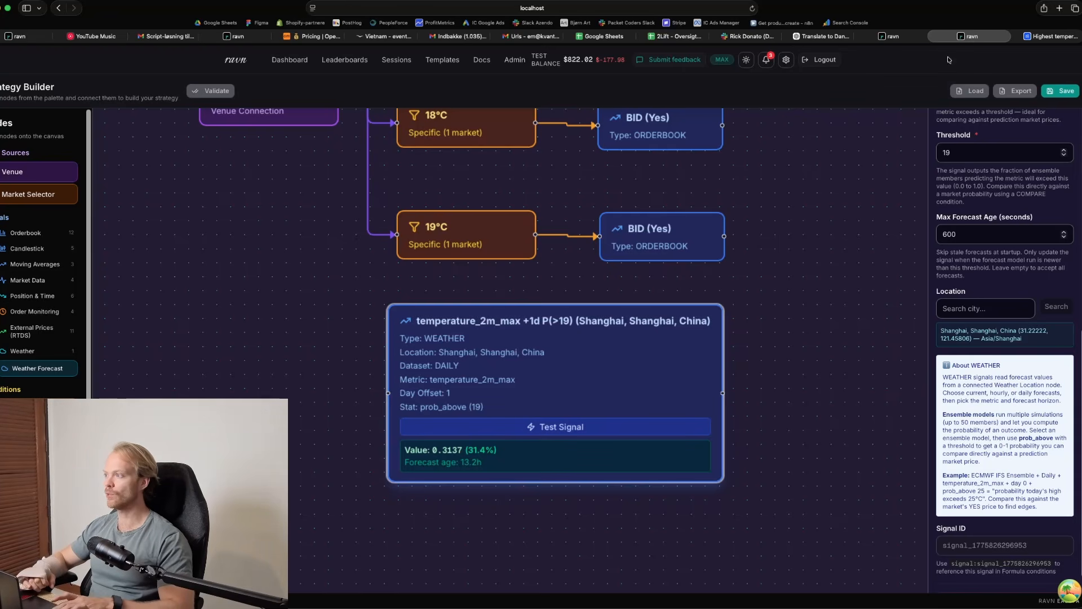
{"action": "left_click", "coordinate": [1046, 36]}
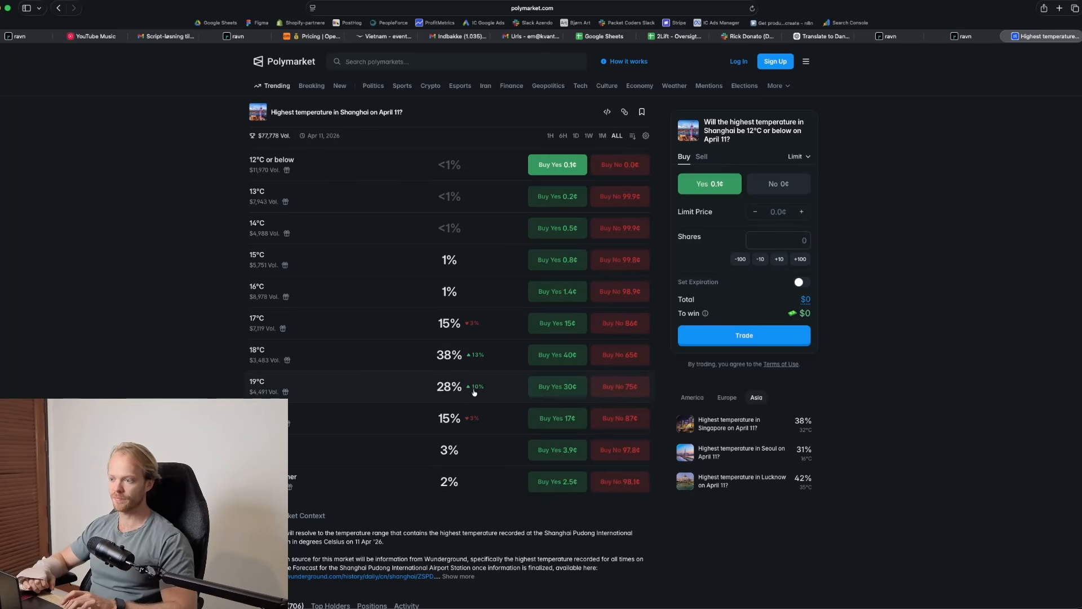
{"action": "left_click", "coordinate": [959, 36]}
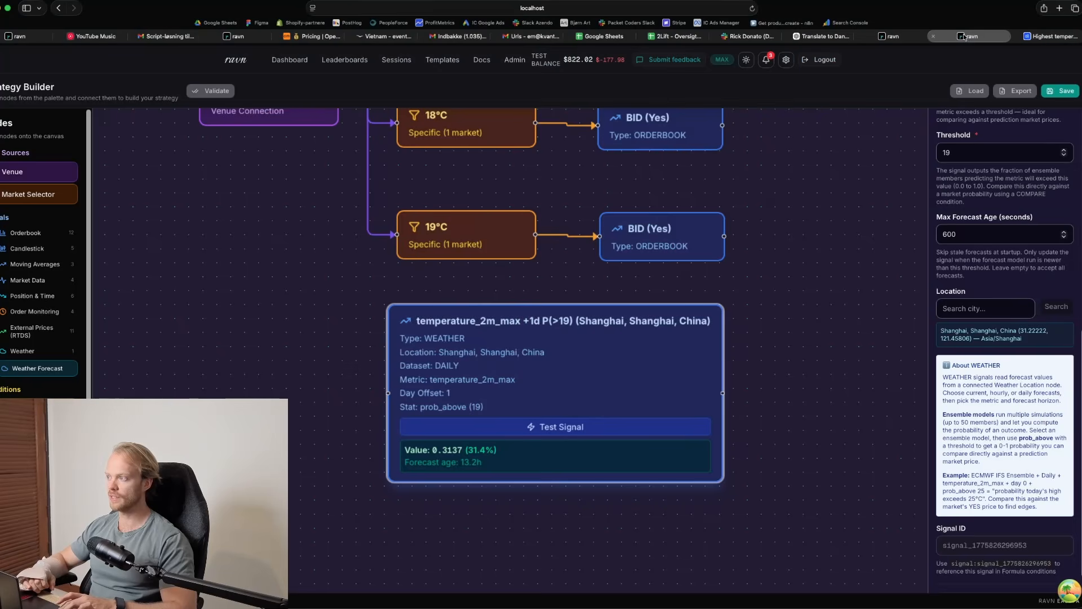
Duplicate the Shanghai weather signal node, shifting the original lower and placing the copy above the 18°C market node
{"action": "scroll", "coordinate": [616, 415], "scroll_direction": "down", "scroll_amount": 5}
{"action": "key", "text": "super+c"}
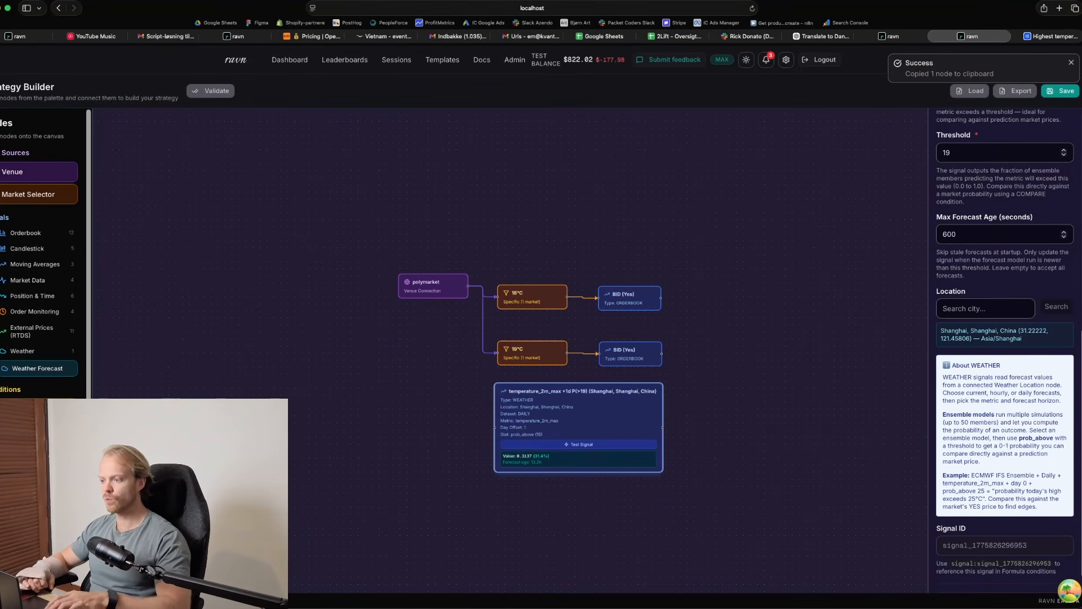
{"action": "left_click_drag", "start_coordinate": [611, 414], "coordinate": [587, 435]}
{"action": "key", "text": "super+v"}
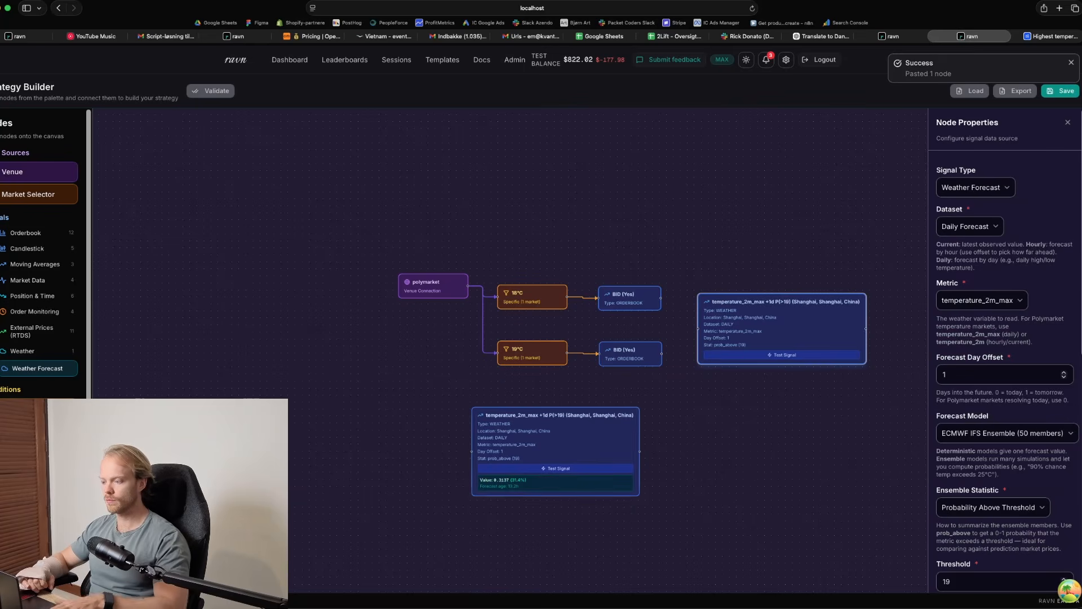
{"action": "left_click_drag", "start_coordinate": [734, 313], "coordinate": [519, 208]}
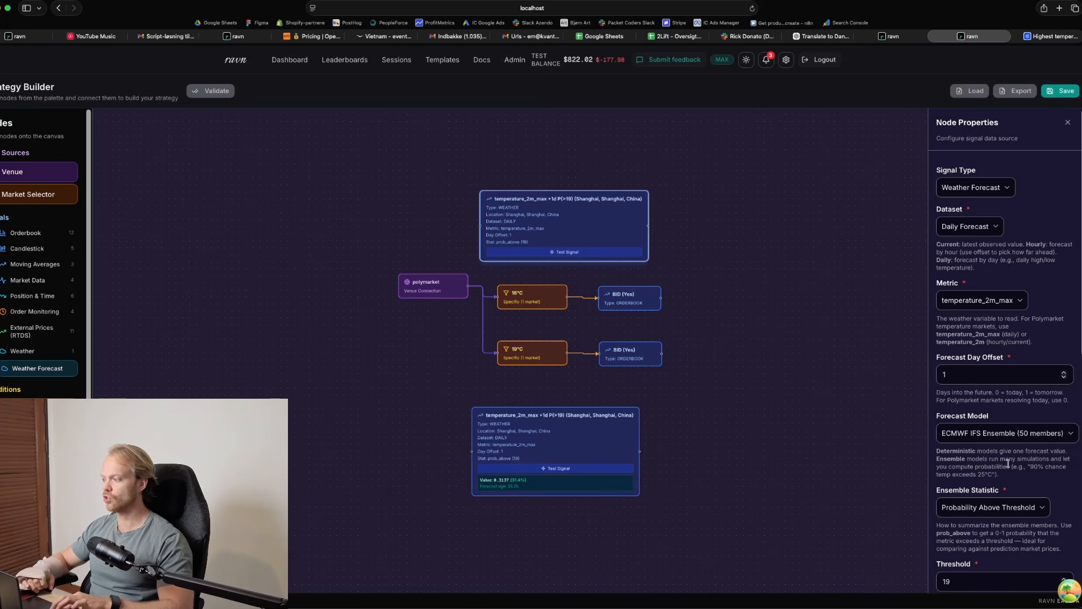
Set the duplicated weather signal's threshold to 18 and test the signal
{"action": "scroll", "coordinate": [971, 239], "scroll_direction": "down", "scroll_amount": 8}
{"action": "left_click", "coordinate": [964, 157]}
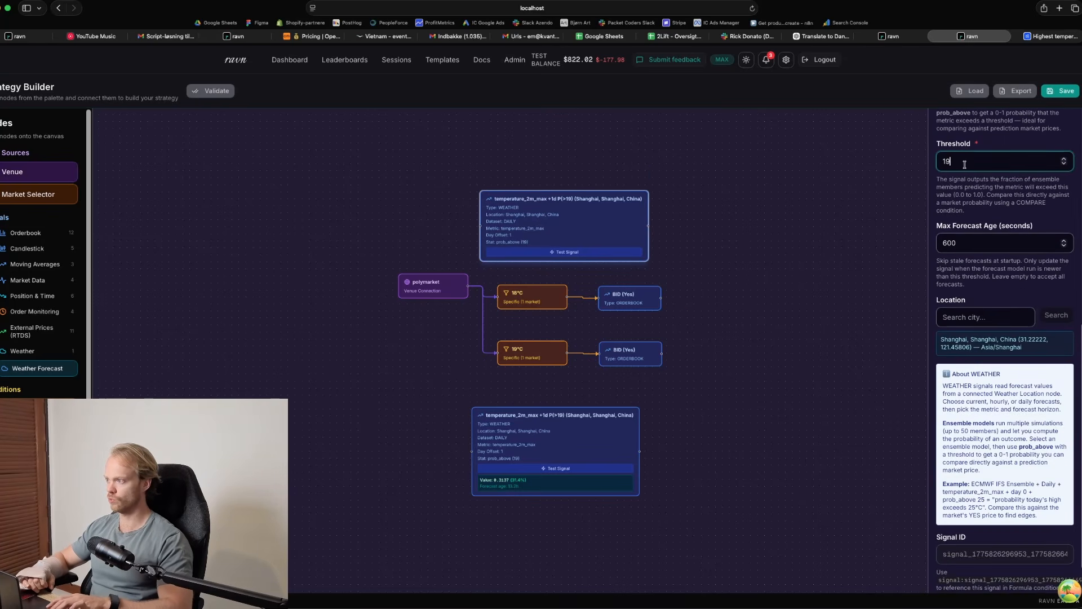
{"action": "key", "text": "BackSpace"}
{"action": "type", "text": "8"}
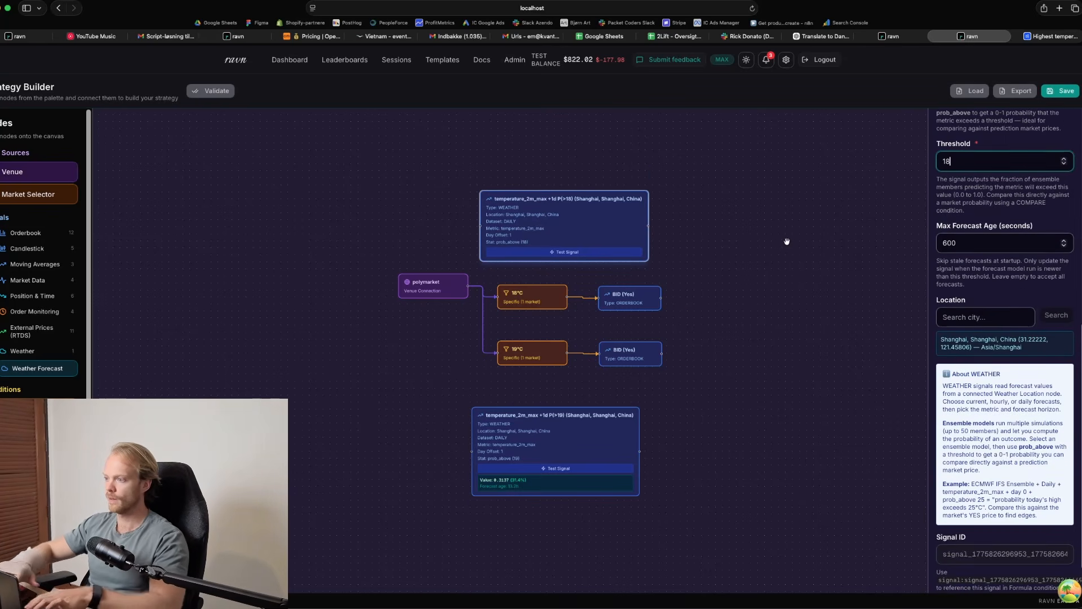
{"action": "scroll", "coordinate": [610, 231], "scroll_direction": "up", "scroll_amount": 3}
{"action": "scroll", "coordinate": [611, 231], "scroll_direction": "up", "scroll_amount": 1}
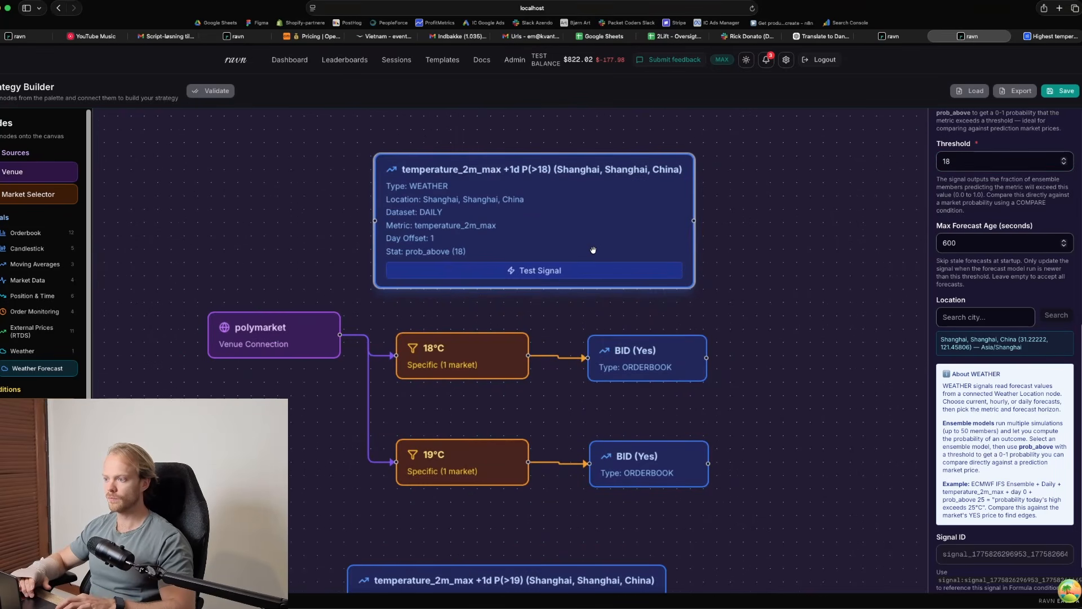
{"action": "left_click", "coordinate": [590, 273]}
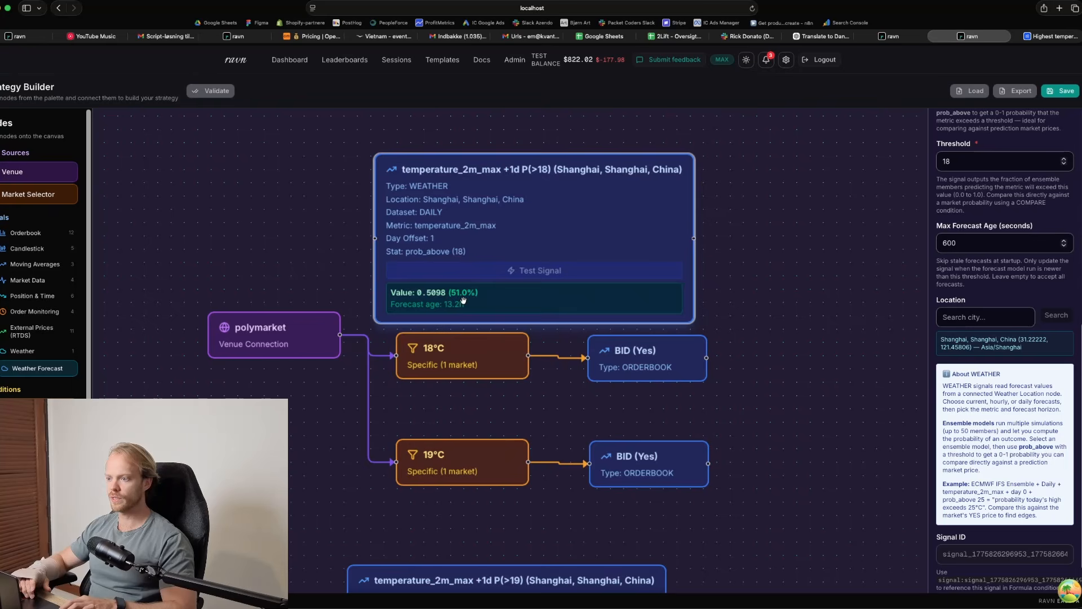
Align the P(>18) weather node just above the 18°C row and the P(>19) weather node just below the 19°C row
{"action": "left_click_drag", "start_coordinate": [524, 242], "coordinate": [556, 239]}
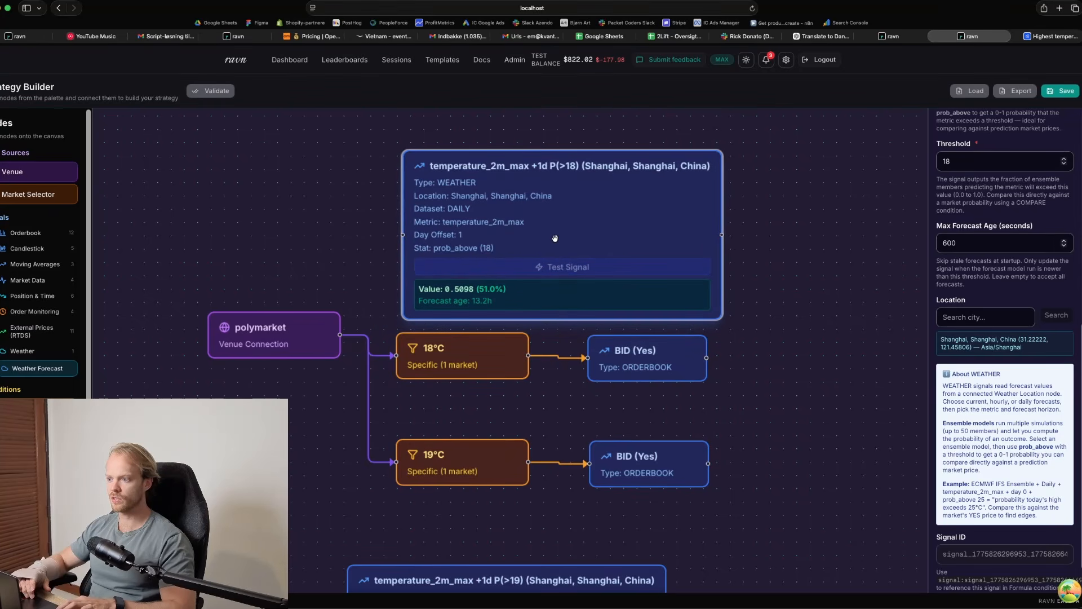
{"action": "scroll", "coordinate": [749, 328], "scroll_direction": "down", "scroll_amount": 1}
{"action": "scroll", "coordinate": [750, 329], "scroll_direction": "up", "scroll_amount": 1}
{"action": "left_click_drag", "start_coordinate": [749, 330], "coordinate": [744, 151]}
{"action": "left_click_drag", "start_coordinate": [559, 429], "coordinate": [607, 365]}
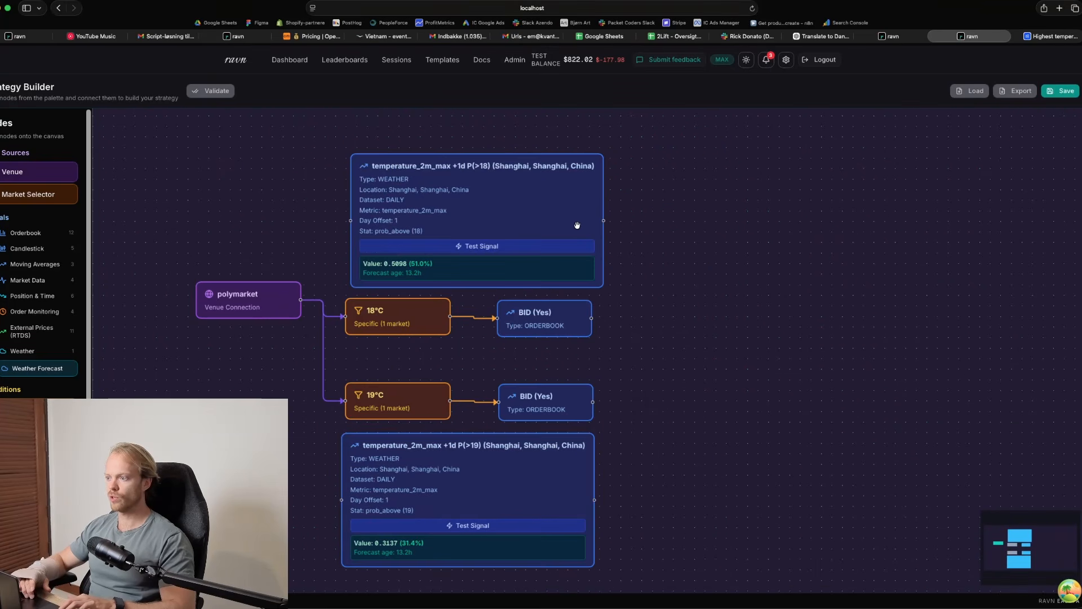
{"action": "left_click_drag", "start_coordinate": [578, 226], "coordinate": [567, 218]}
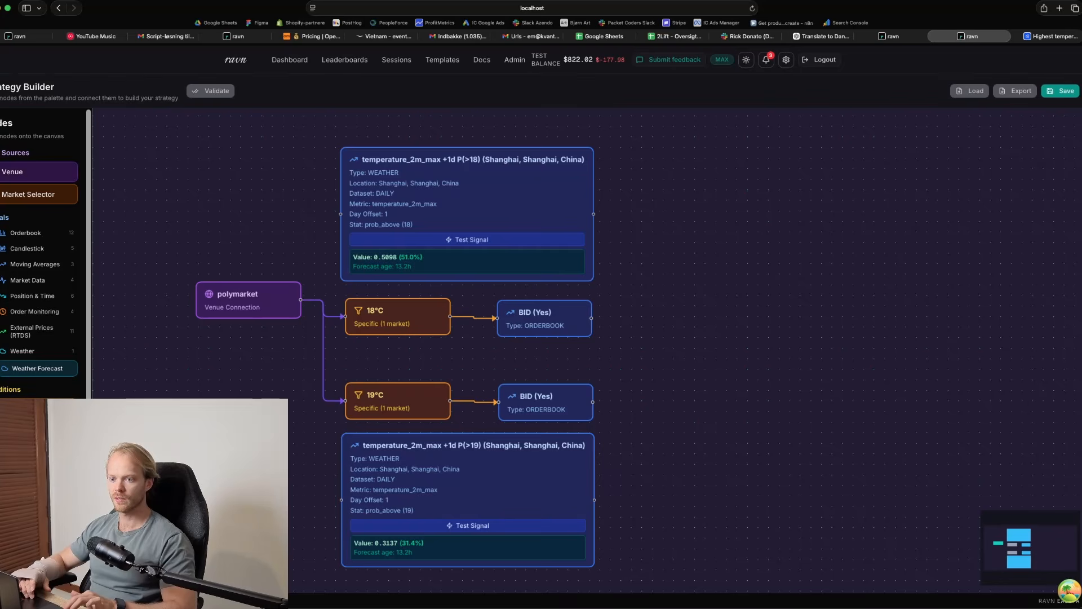
Add a Compare (<) condition with the P(>18) weather signal as first input and the 18°C bid as second, centring the polymarket node between the branches
{"action": "left_click_drag", "start_coordinate": [49, 436], "coordinate": [743, 280]}
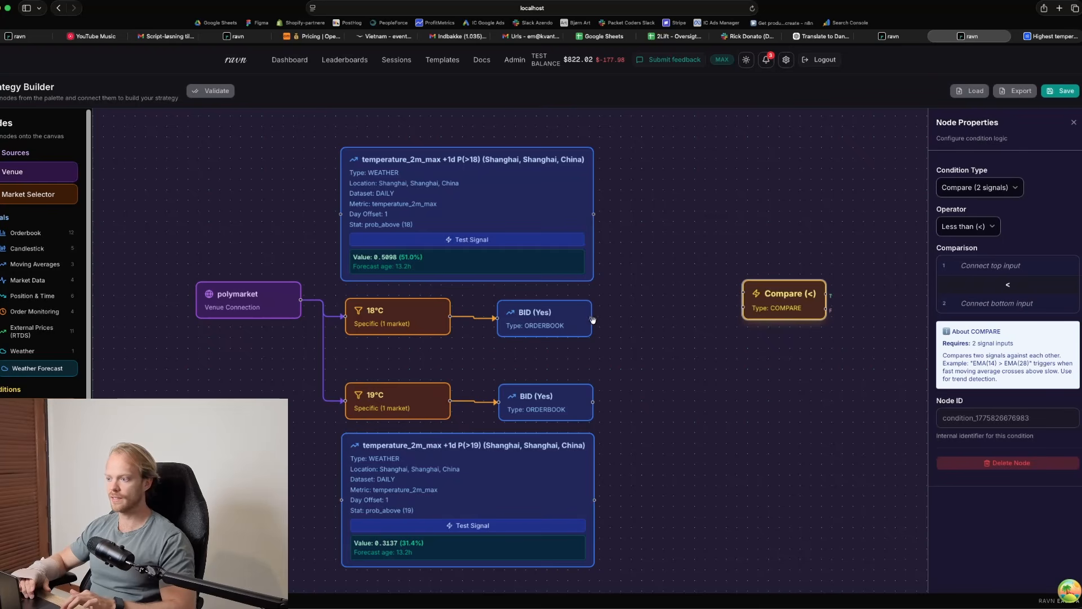
{"action": "left_click_drag", "start_coordinate": [625, 320], "coordinate": [745, 308]}
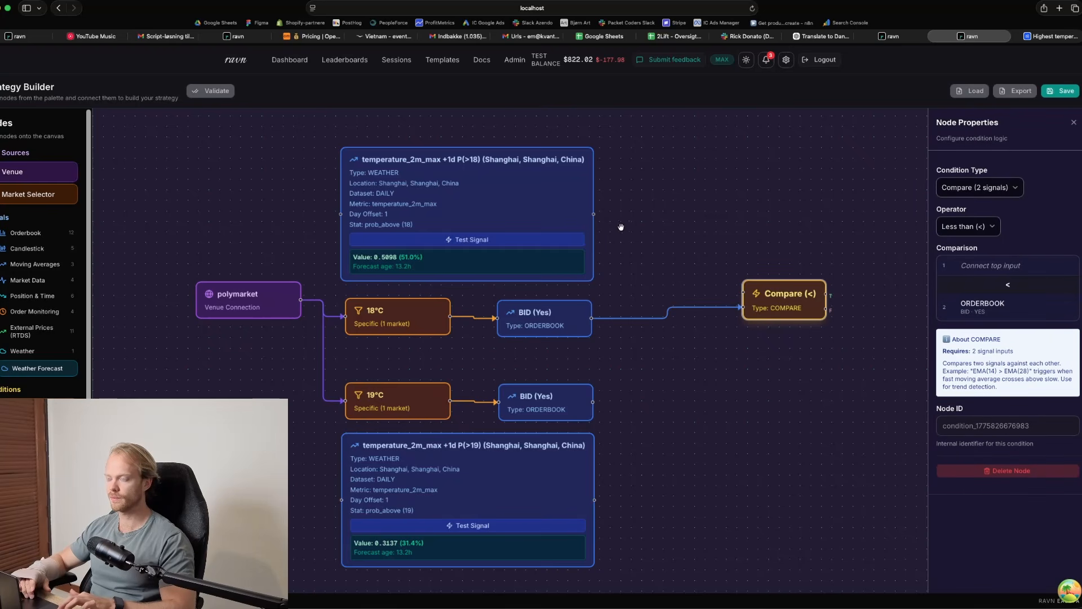
{"action": "left_click_drag", "start_coordinate": [593, 213], "coordinate": [745, 293]}
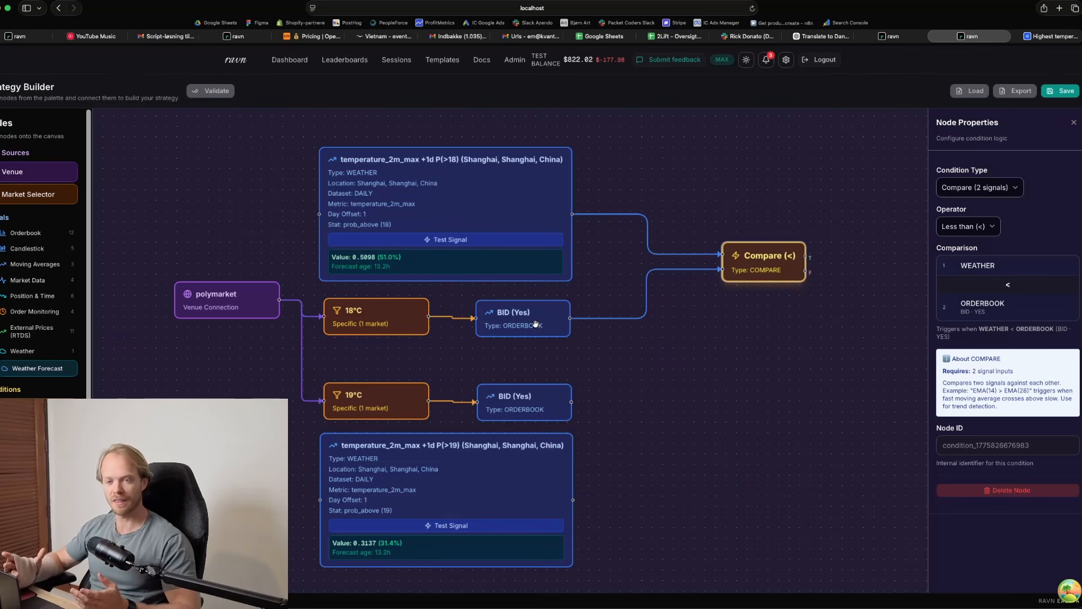
{"action": "left_click_drag", "start_coordinate": [259, 312], "coordinate": [252, 368]}
Review the 18°C bid's orderbook settings and the P(>18) weather signal's maximum forecast age
{"action": "left_click", "coordinate": [502, 319]}
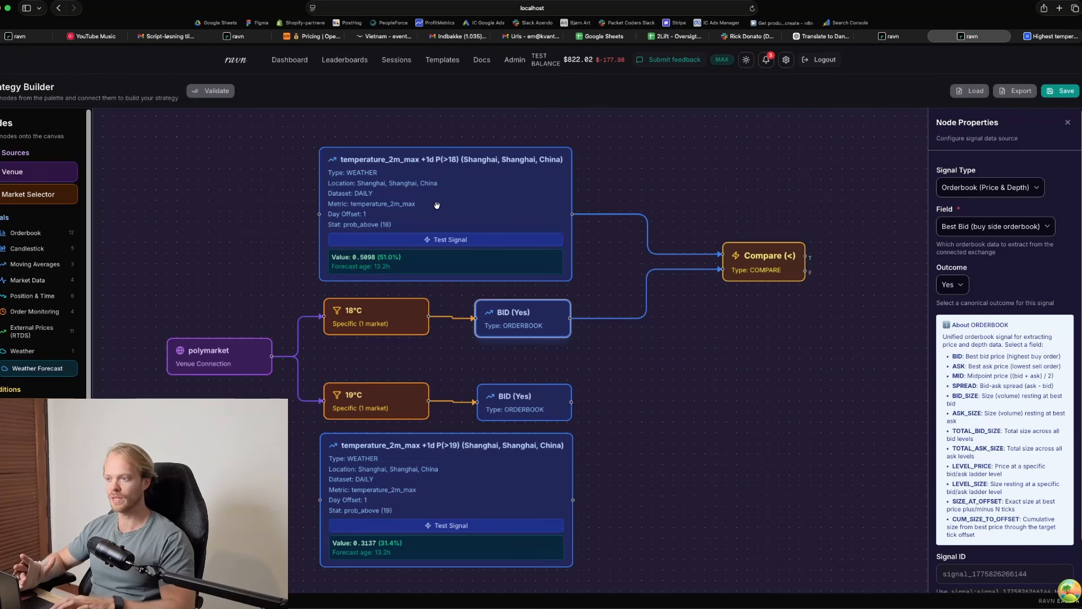
{"action": "left_click", "coordinate": [377, 274]}
{"action": "scroll", "coordinate": [997, 419], "scroll_direction": "down", "scroll_amount": 5}
{"action": "scroll", "coordinate": [997, 420], "scroll_direction": "up", "scroll_amount": 1}
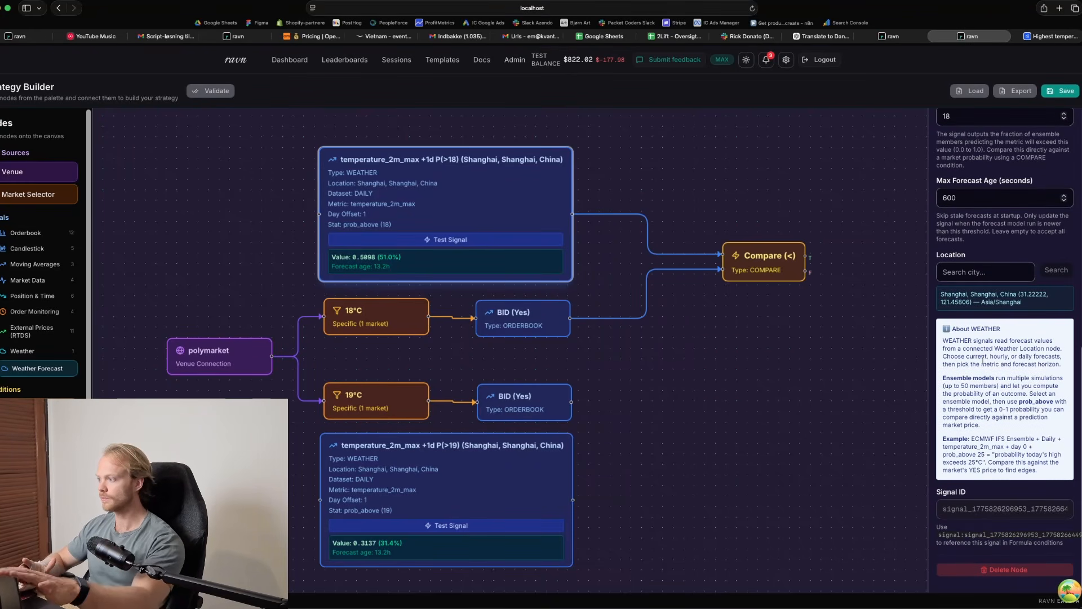
{"action": "left_click", "coordinate": [968, 199]}
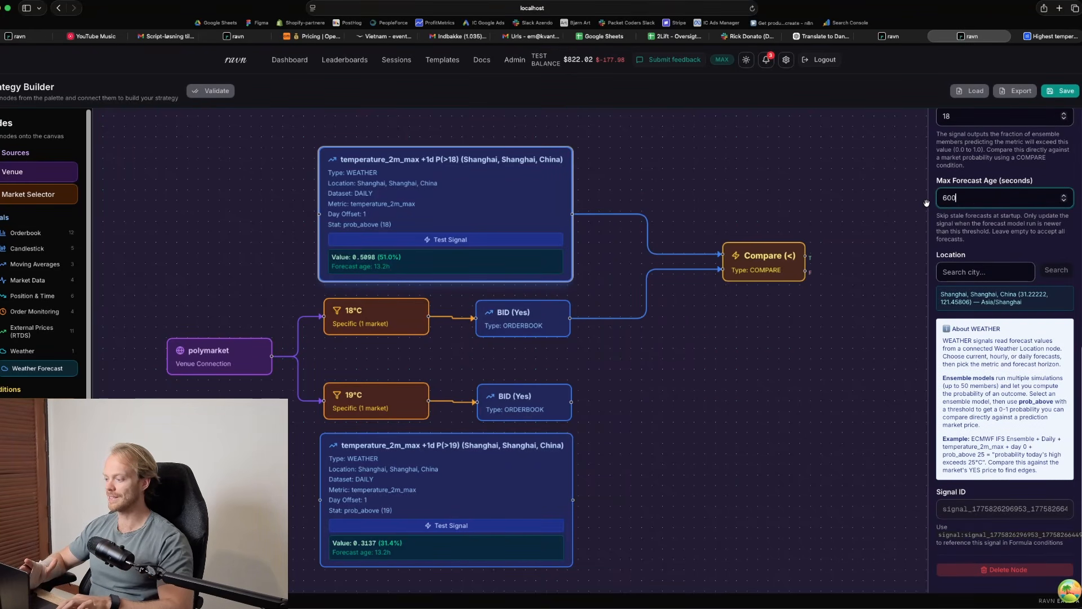
Duplicate the Compare node beside the 19°C branch, connecting the 19°C bid as first input and the P(>19) weather signal as second
{"action": "left_click", "coordinate": [764, 264]}
{"action": "key", "text": "ctrl+c"}
{"action": "key", "text": "ctrl+v"}
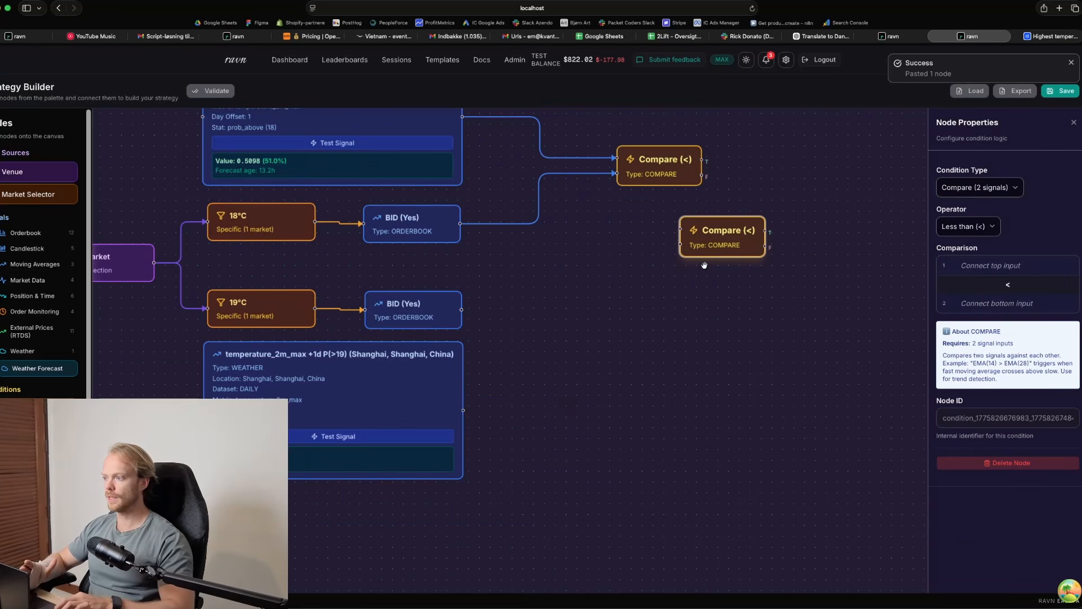
{"action": "left_click_drag", "start_coordinate": [726, 227], "coordinate": [583, 347]}
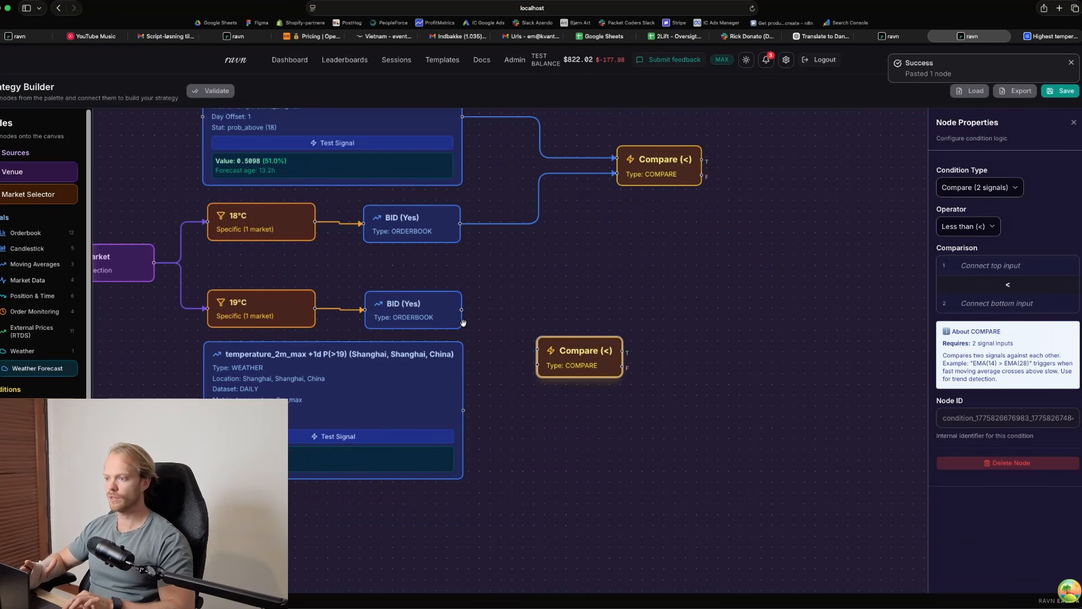
{"action": "left_click_drag", "start_coordinate": [461, 309], "coordinate": [539, 347]}
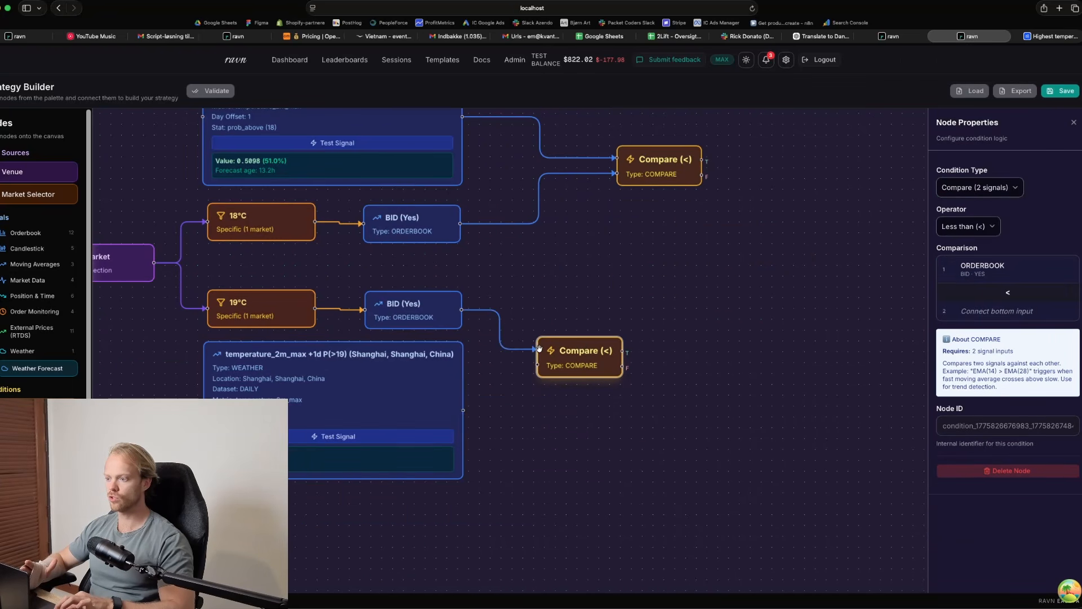
{"action": "left_click_drag", "start_coordinate": [462, 410], "coordinate": [613, 359]}
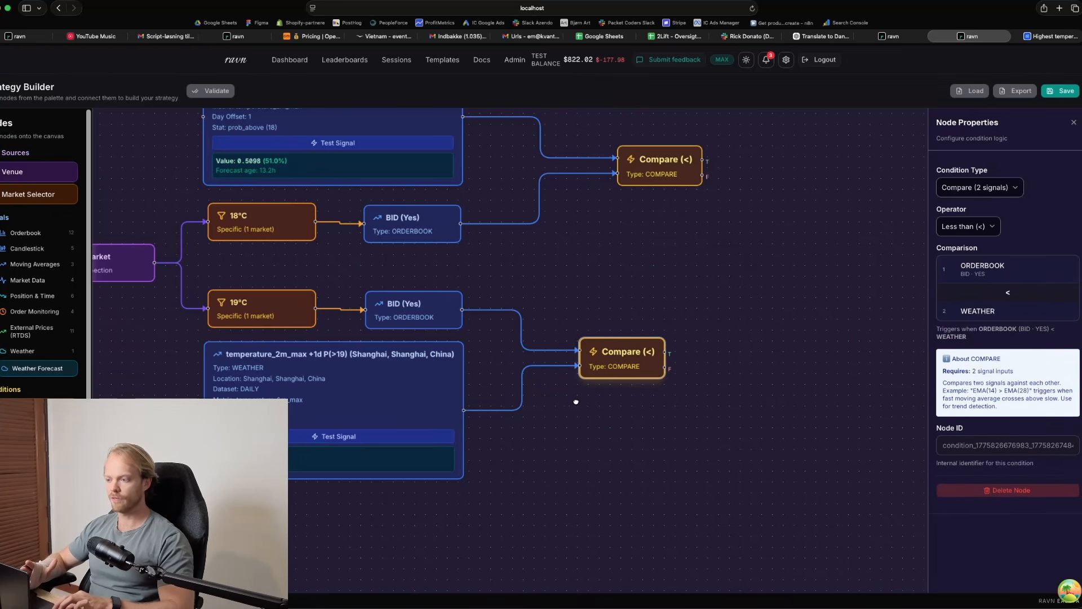
{"action": "left_click_drag", "start_coordinate": [576, 402], "coordinate": [612, 397]}
{"action": "left_click_drag", "start_coordinate": [422, 388], "coordinate": [420, 401]}
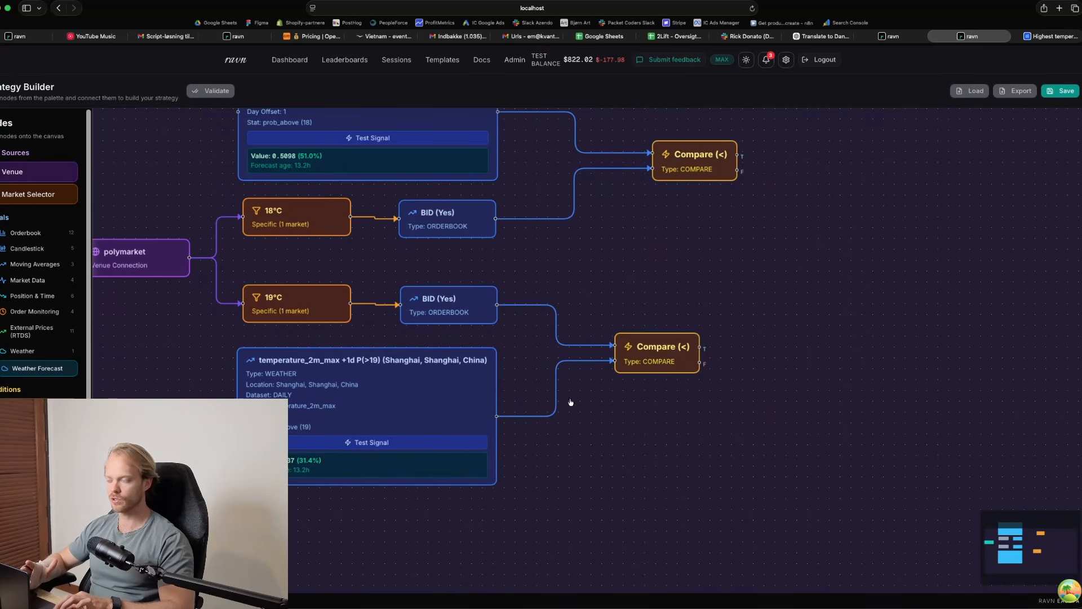
{"action": "scroll", "coordinate": [570, 402], "scroll_direction": "right", "scroll_amount": 5}
{"action": "scroll", "coordinate": [570, 402], "scroll_direction": "up", "scroll_amount": 2}
{"action": "left_click_drag", "start_coordinate": [577, 393], "coordinate": [595, 393]}
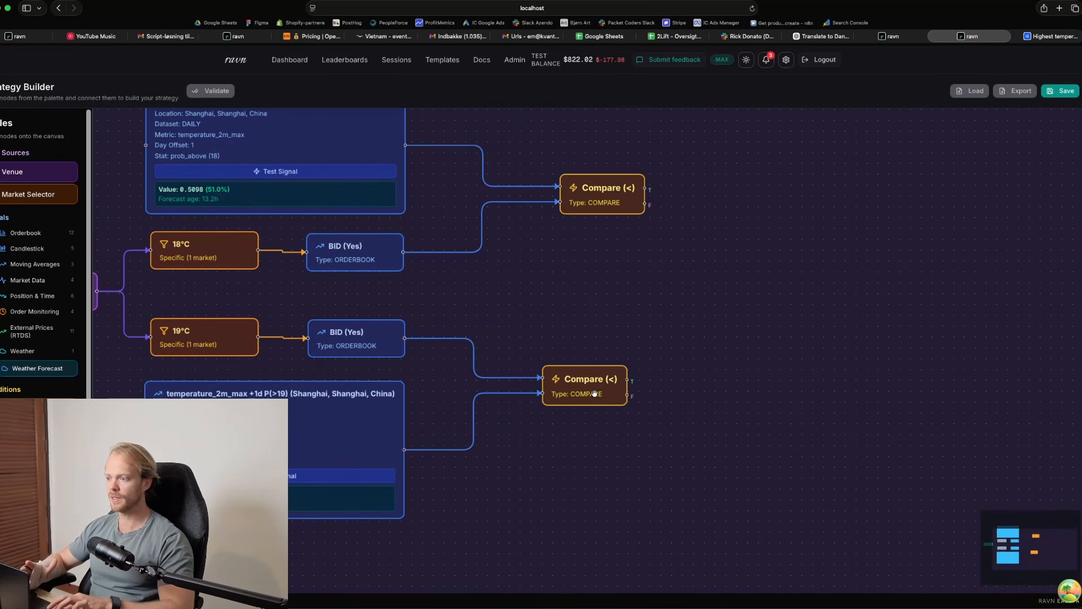
Check both Compare nodes' input order, try Greater than (>) as the 19°C node's operator, and delete that node
{"action": "left_click", "coordinate": [595, 393]}
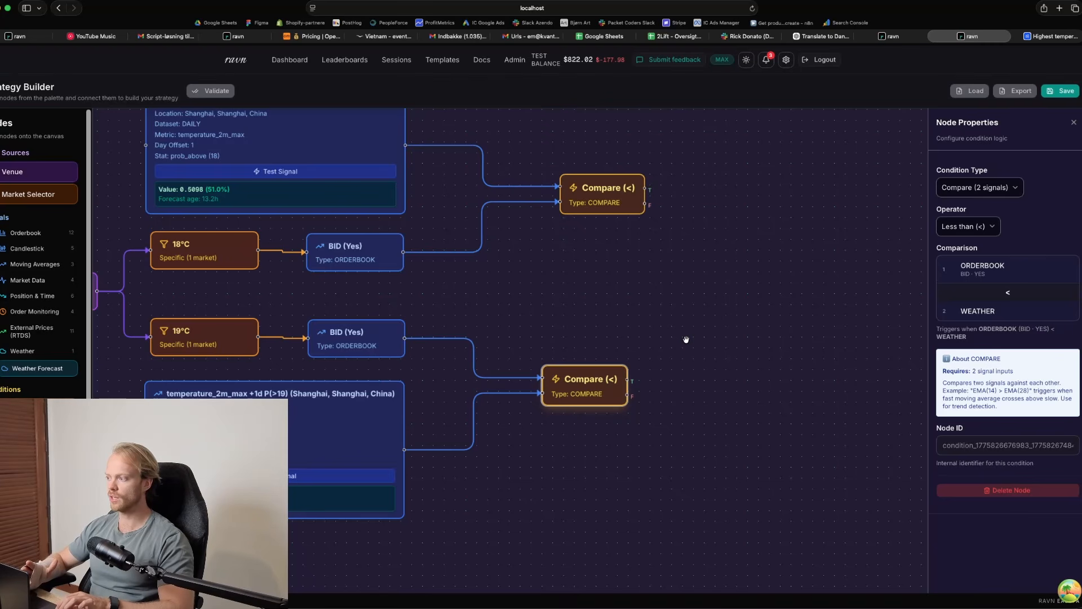
{"action": "left_click", "coordinate": [619, 183]}
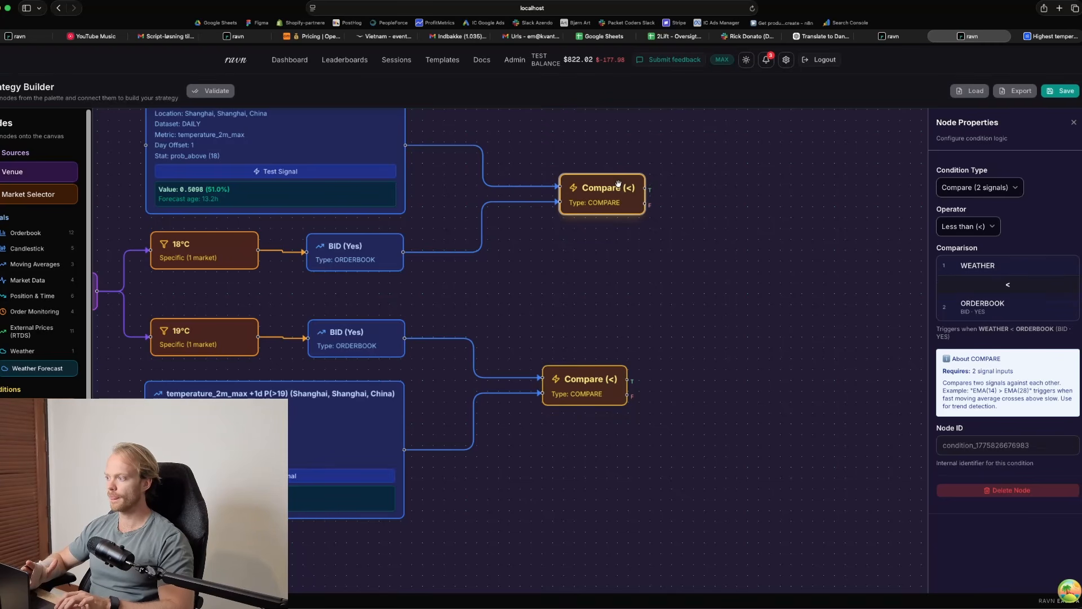
{"action": "left_click", "coordinate": [595, 392]}
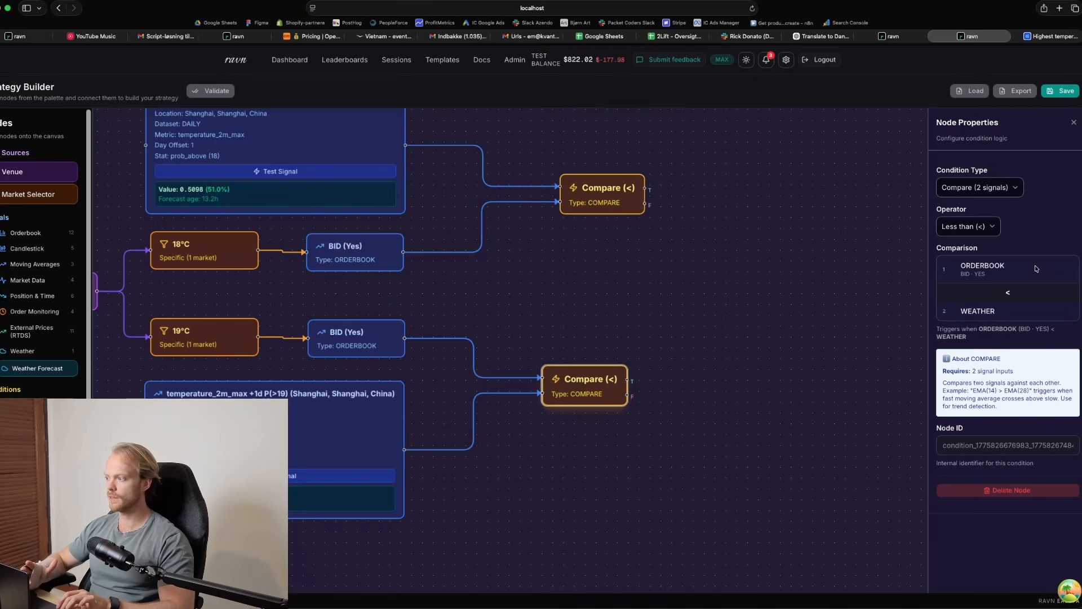
{"action": "left_click", "coordinate": [965, 231]}
{"action": "key", "text": "Down"}
{"action": "key", "text": "Down"}
{"action": "key", "text": "Down"}
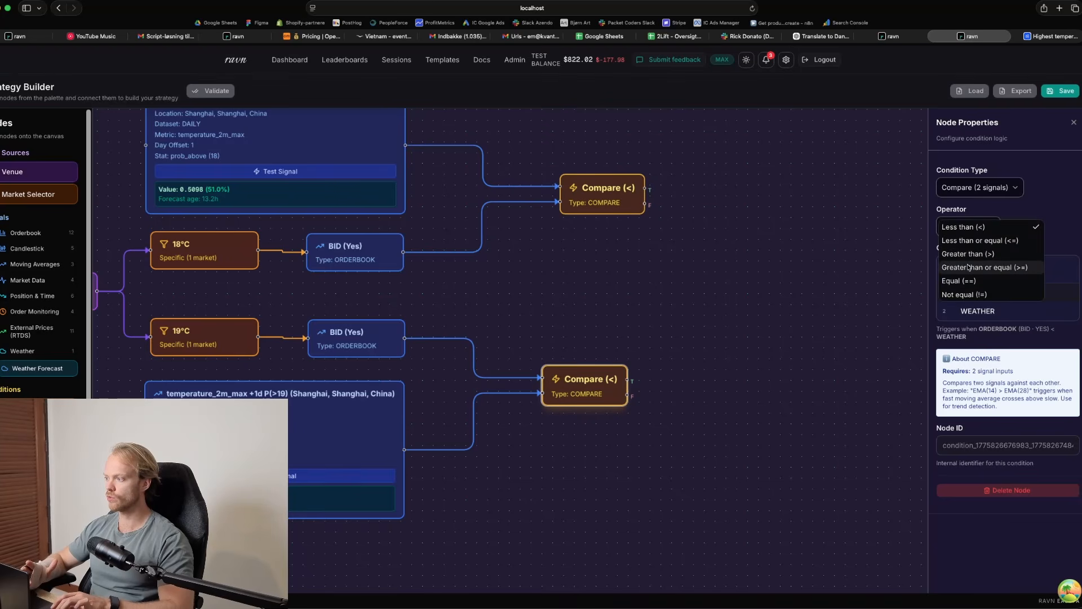
{"action": "key", "text": "Return"}
{"action": "left_click", "coordinate": [965, 233]}
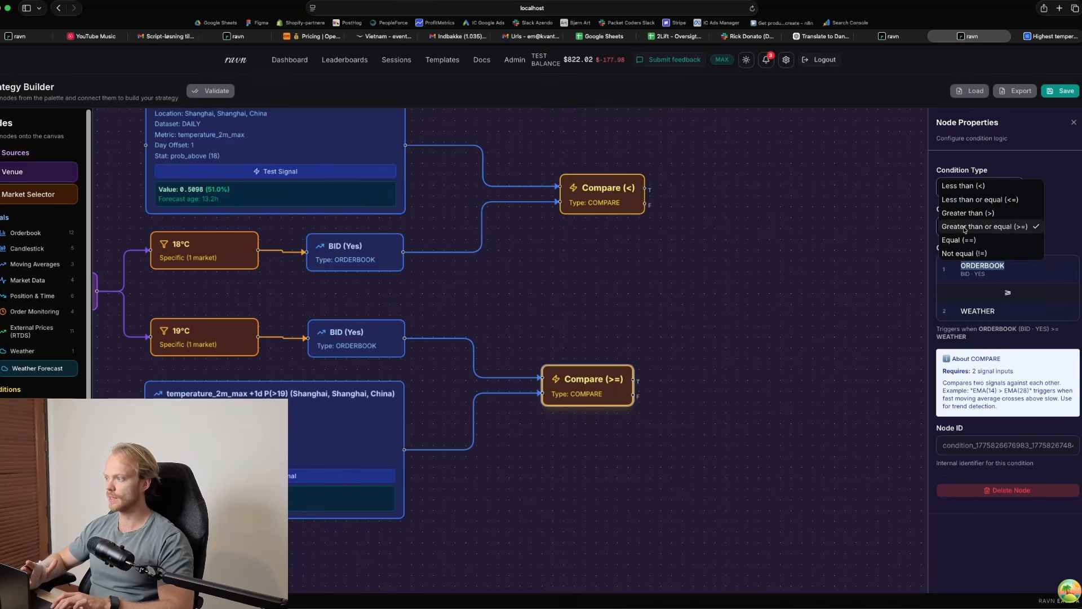
{"action": "left_click", "coordinate": [964, 214]}
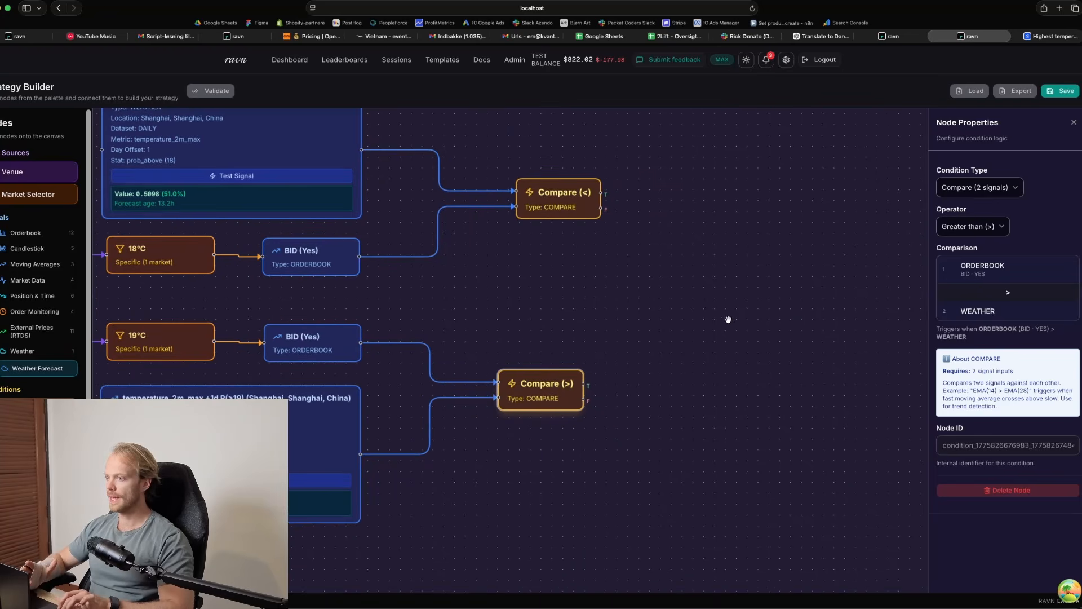
{"action": "left_click_drag", "start_coordinate": [559, 399], "coordinate": [571, 400]}
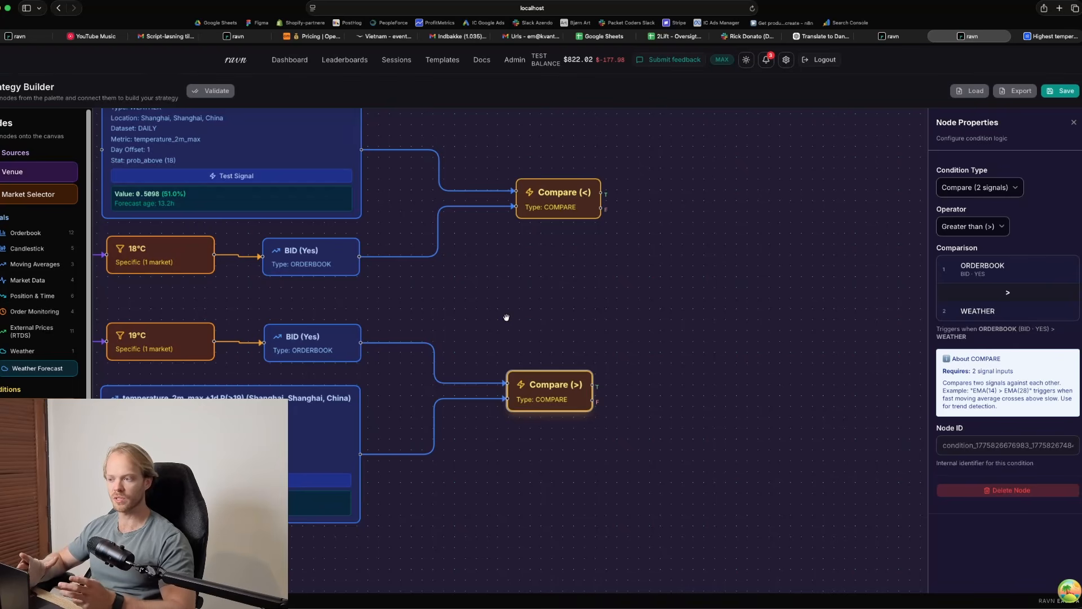
{"action": "key", "text": "BackSpace"}
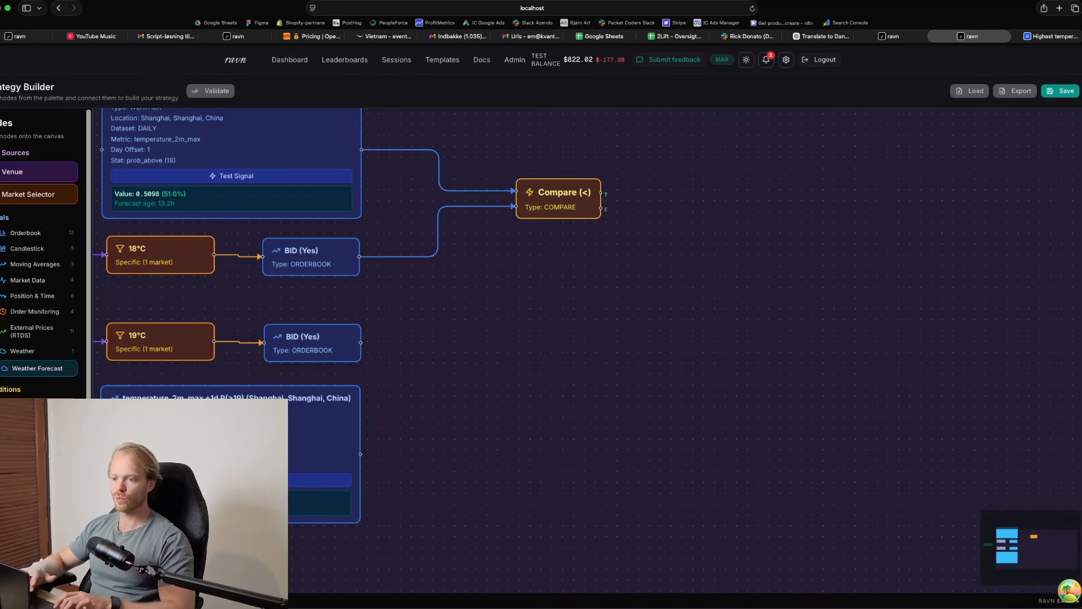
Add a Formula condition beside the P(>19) weather signal and give it two variables, var1 and var2
{"action": "left_click_drag", "start_coordinate": [29, 453], "coordinate": [445, 401]}
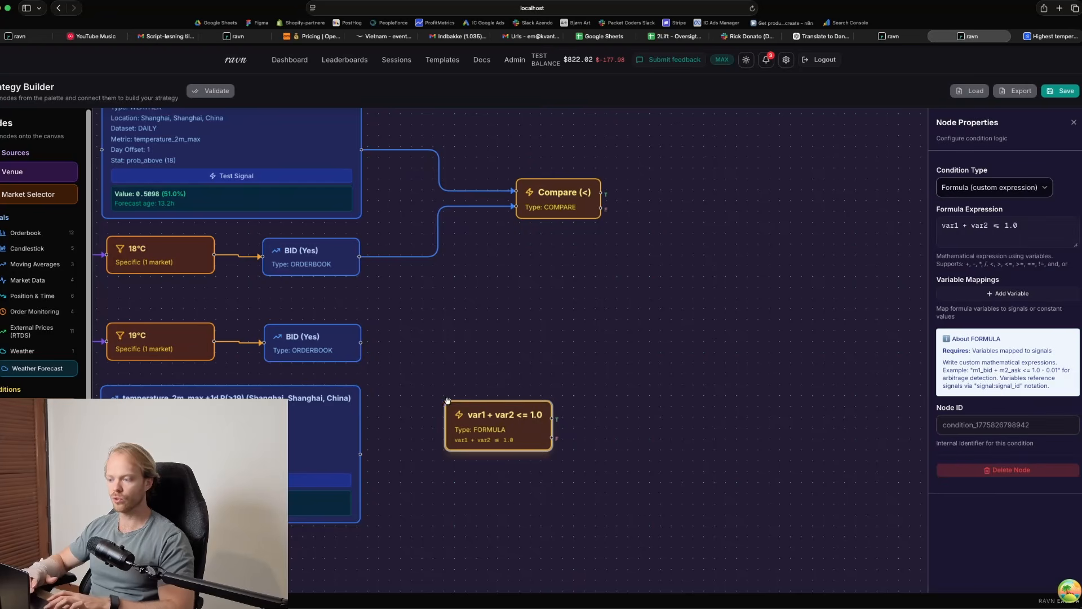
{"action": "left_click", "coordinate": [987, 293]}
{"action": "left_click", "coordinate": [994, 326]}
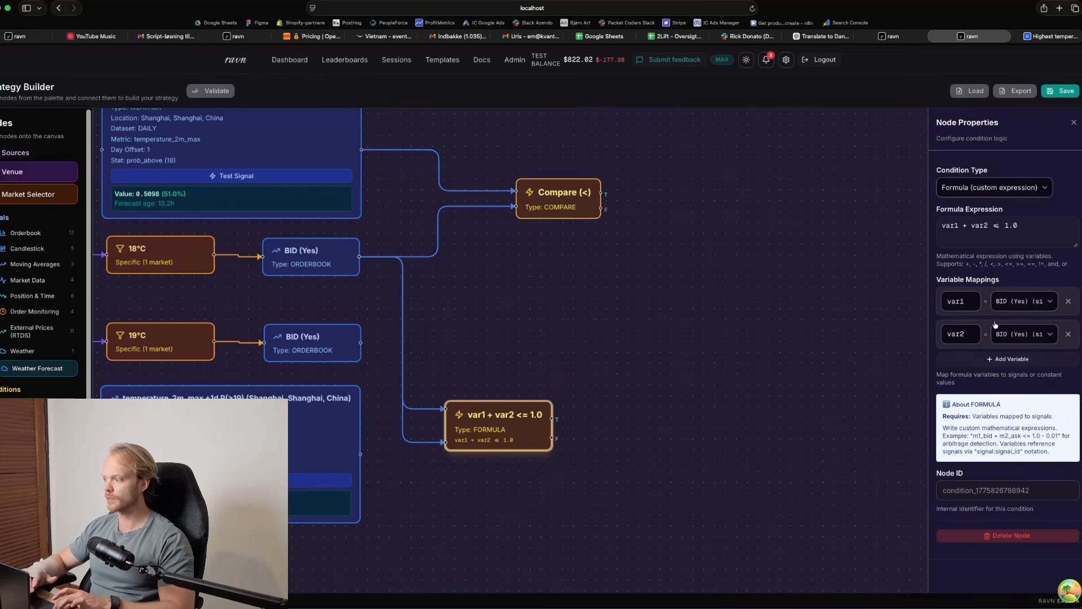
Map the formula's var1 to the 19°C BID (Yes) signal and var2 to the Shanghai temperature_2m_max P(>19) signal
{"action": "left_click", "coordinate": [1007, 304]}
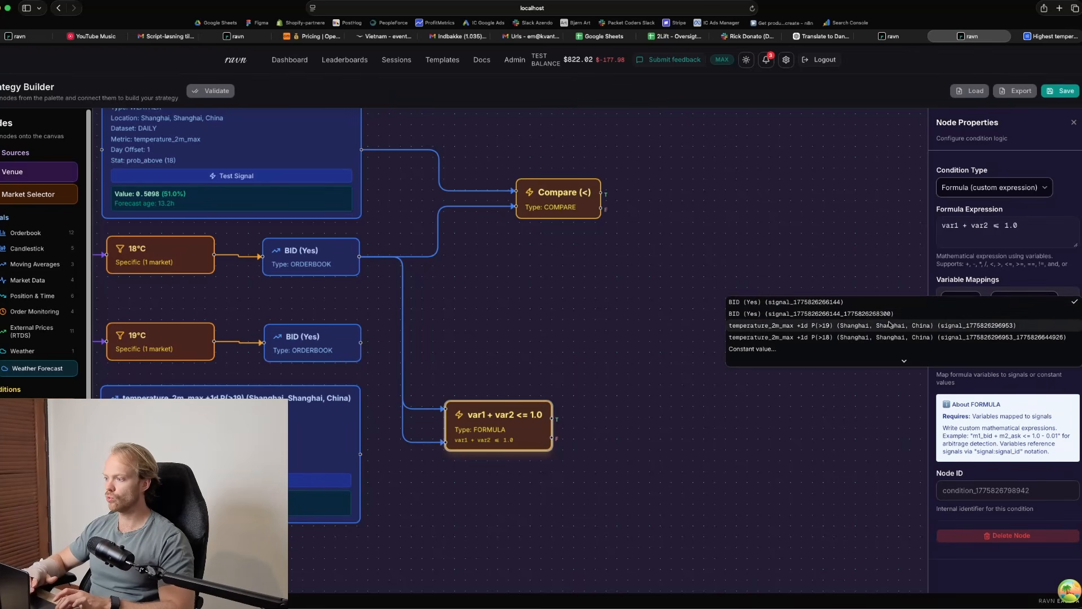
{"action": "left_click", "coordinate": [823, 313]}
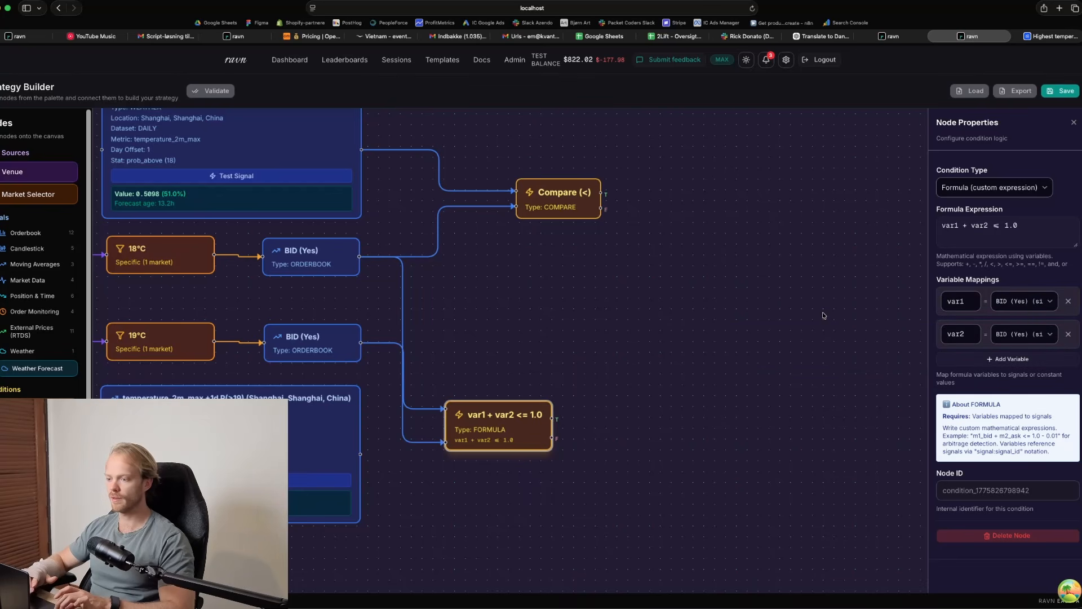
{"action": "left_click", "coordinate": [1022, 334]}
{"action": "left_click", "coordinate": [944, 369]}
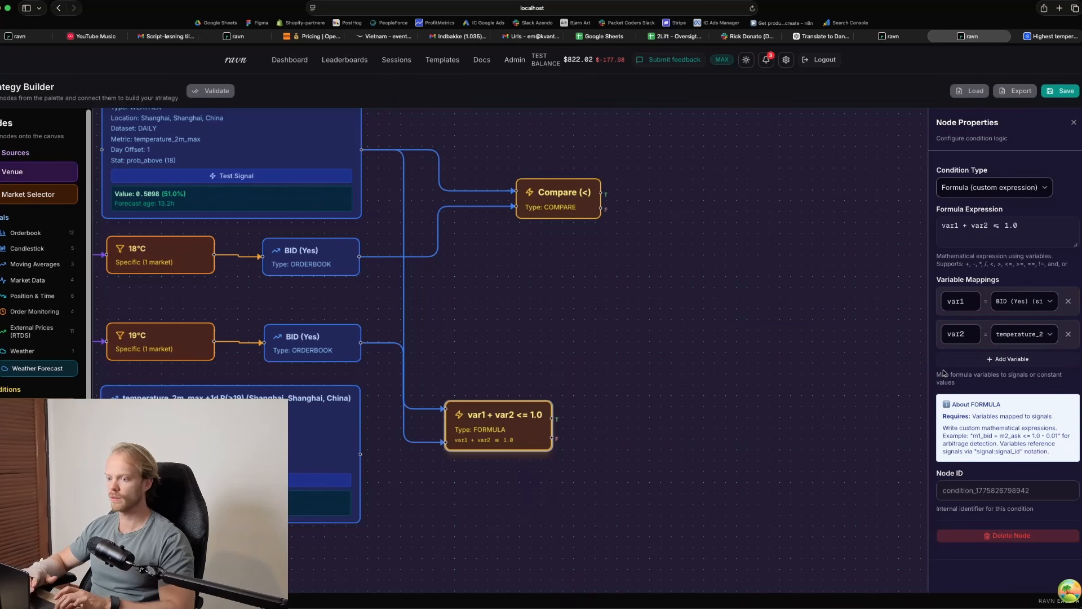
{"action": "left_click", "coordinate": [1000, 332]}
{"action": "left_click", "coordinate": [996, 327]}
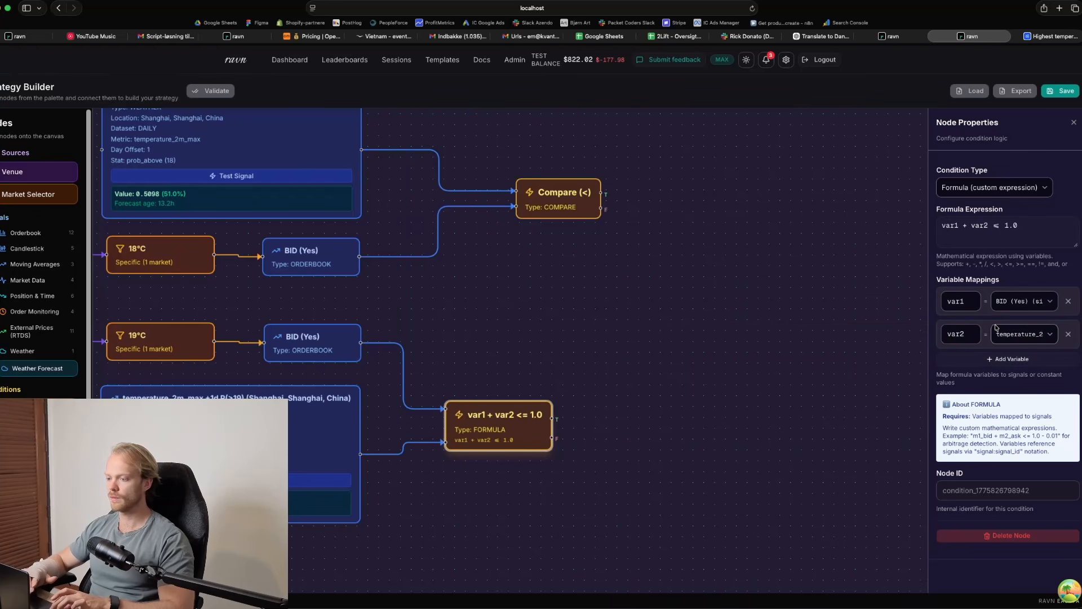
Reposition the Formula node beside the 19°C branch and rename its variables var1 to bid and var2 to temp
{"action": "left_click_drag", "start_coordinate": [524, 424], "coordinate": [564, 393]}
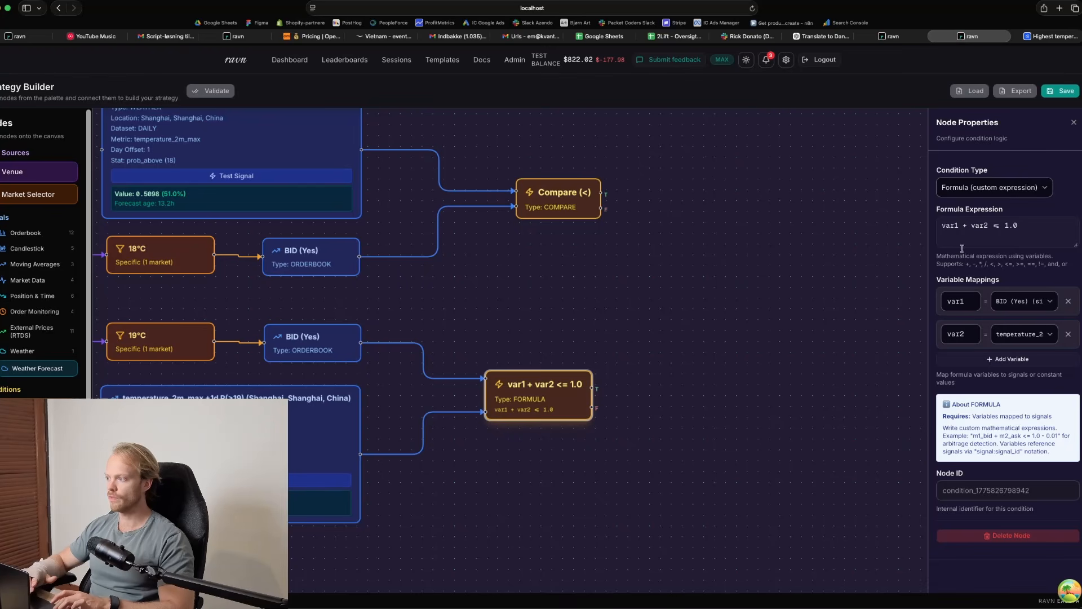
{"action": "double_click", "coordinate": [960, 301]}
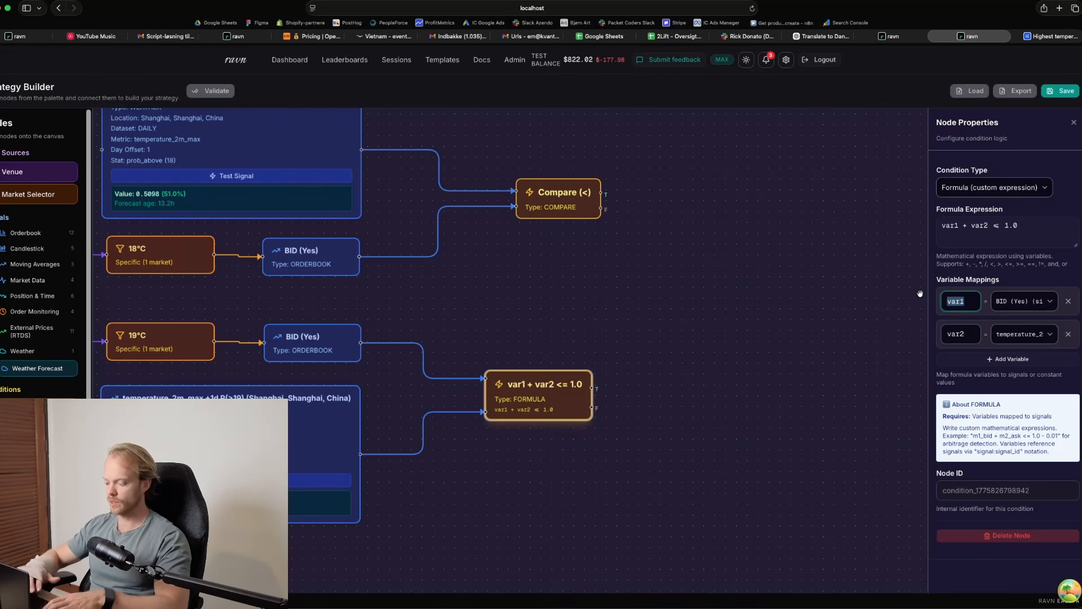
{"action": "type", "text": "bid"}
{"action": "double_click", "coordinate": [958, 334]}
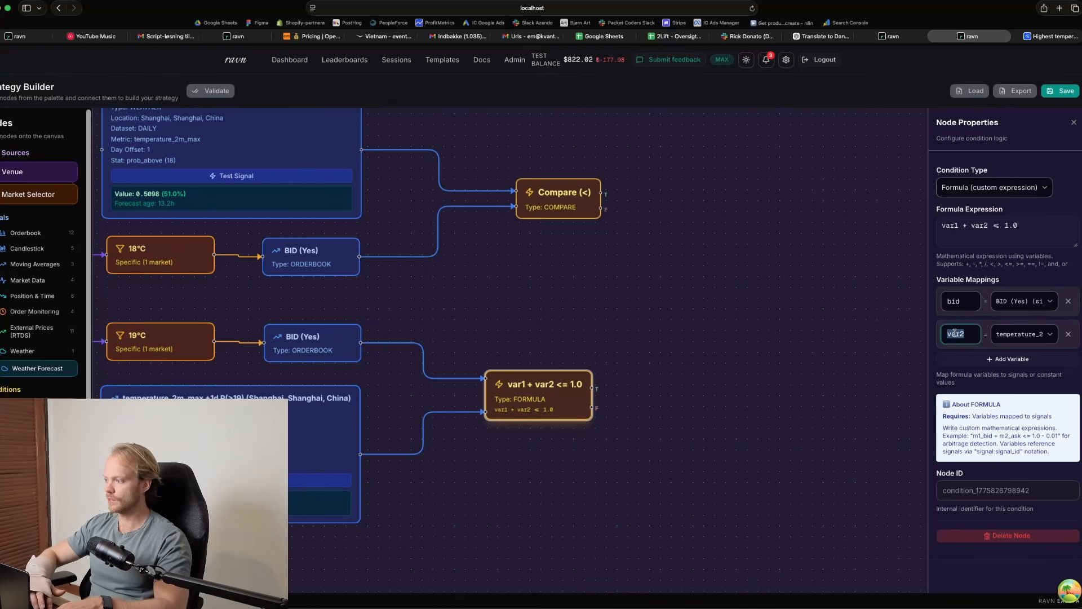
{"action": "type", "text": "temp"}
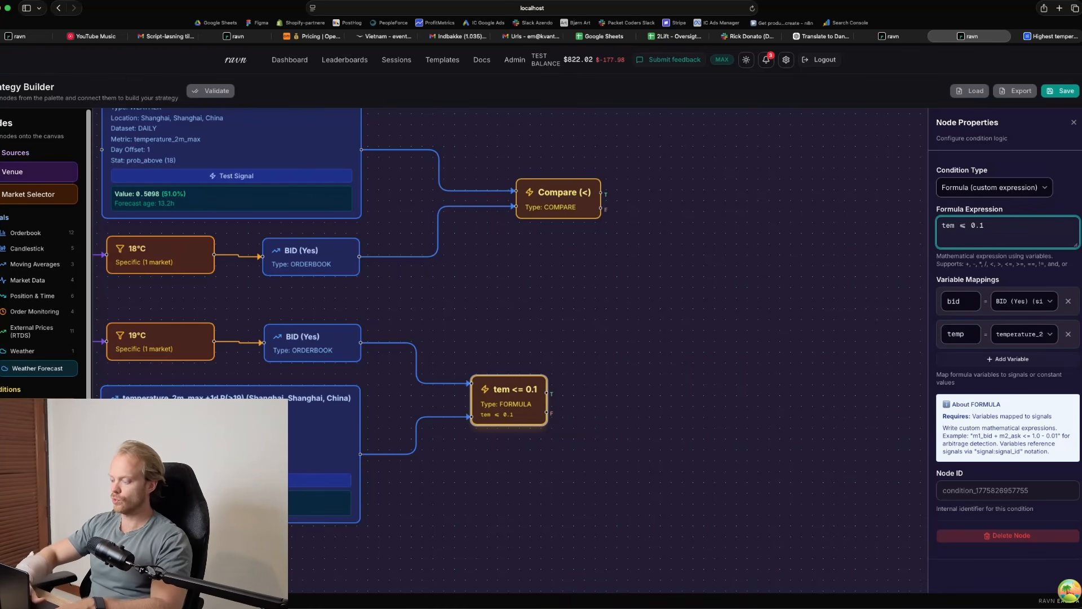
Rewrite the start of the formula expression as "temp - bid <", leaving the threshold empty
{"action": "type", "text": "p"}
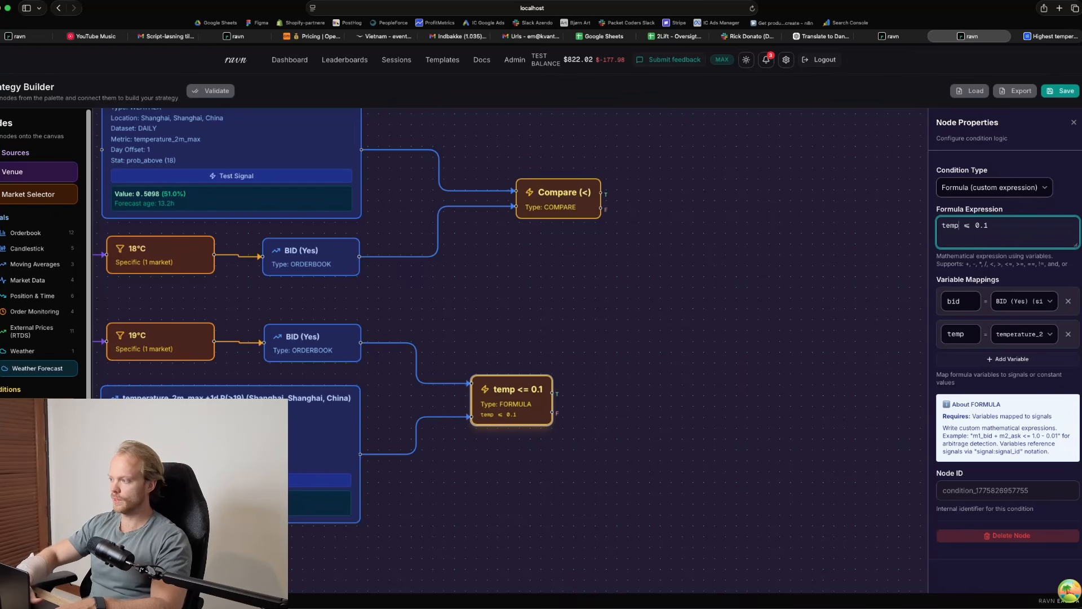
{"action": "type", "text": " - bid"}
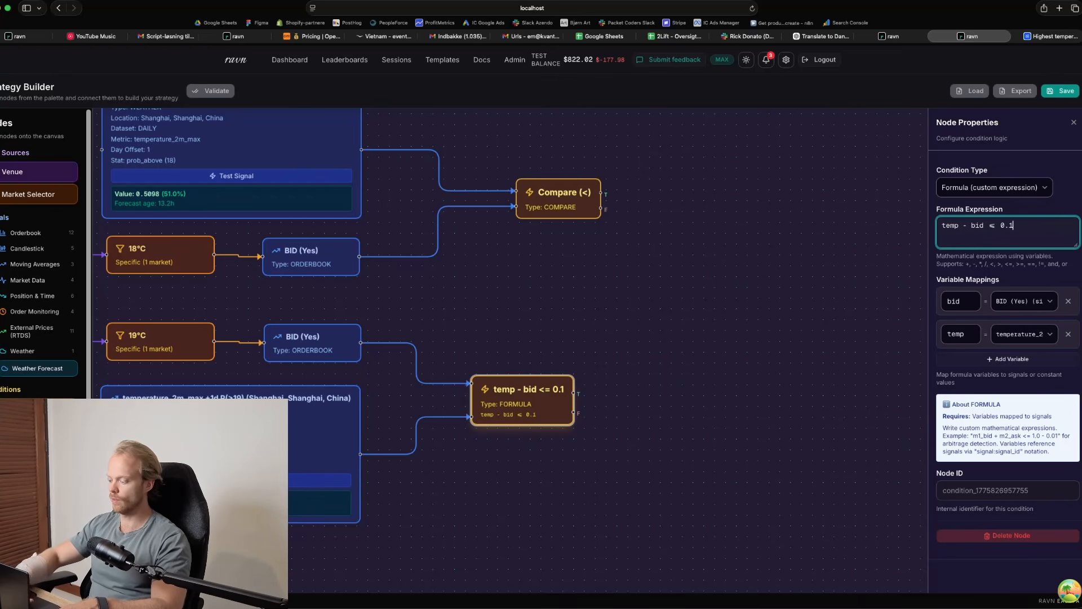
{"action": "key", "text": "BackSpace"}
{"action": "key", "text": "BackSpace"}
{"action": "key", "text": "BackSpace"}
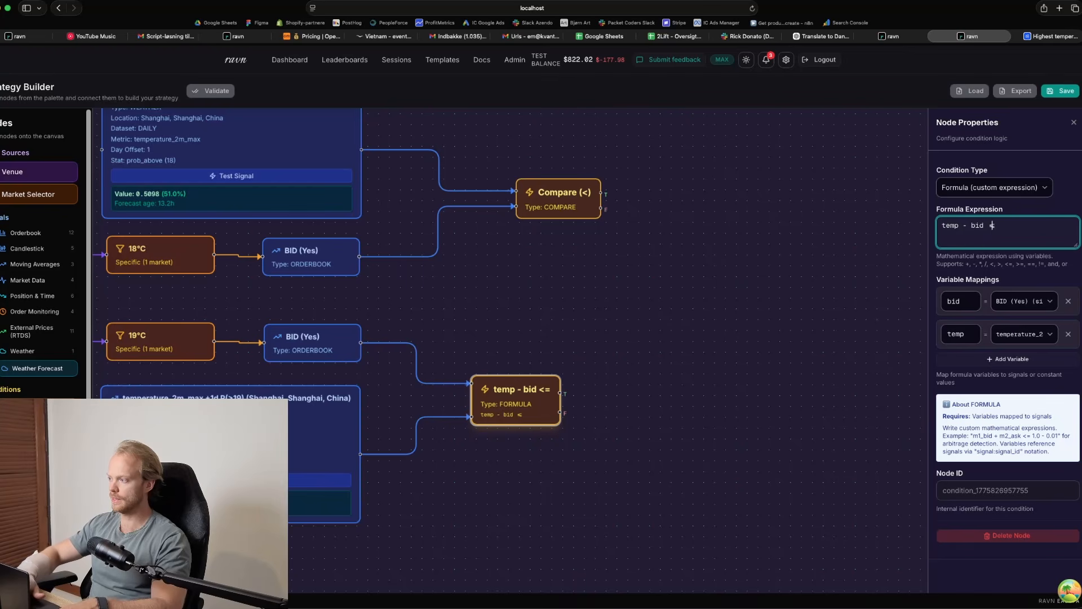
{"action": "key", "text": "BackSpace"}
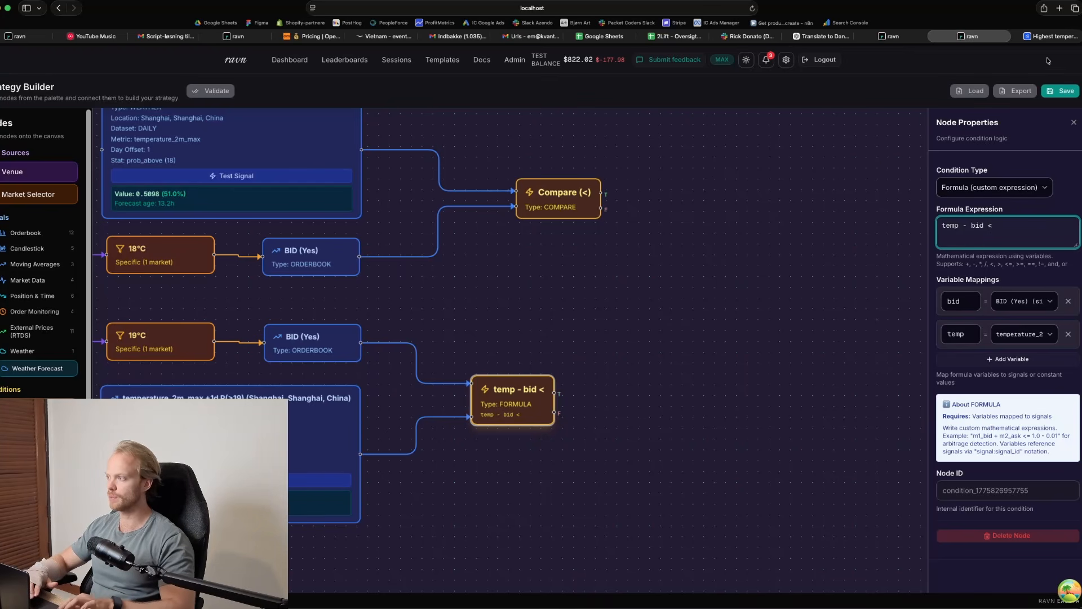
Check the Shanghai temperature odds on Polymarket, return to the strategy builder and complete the formula as "temp - bid <= 0.05"
{"action": "left_click", "coordinate": [1048, 37]}
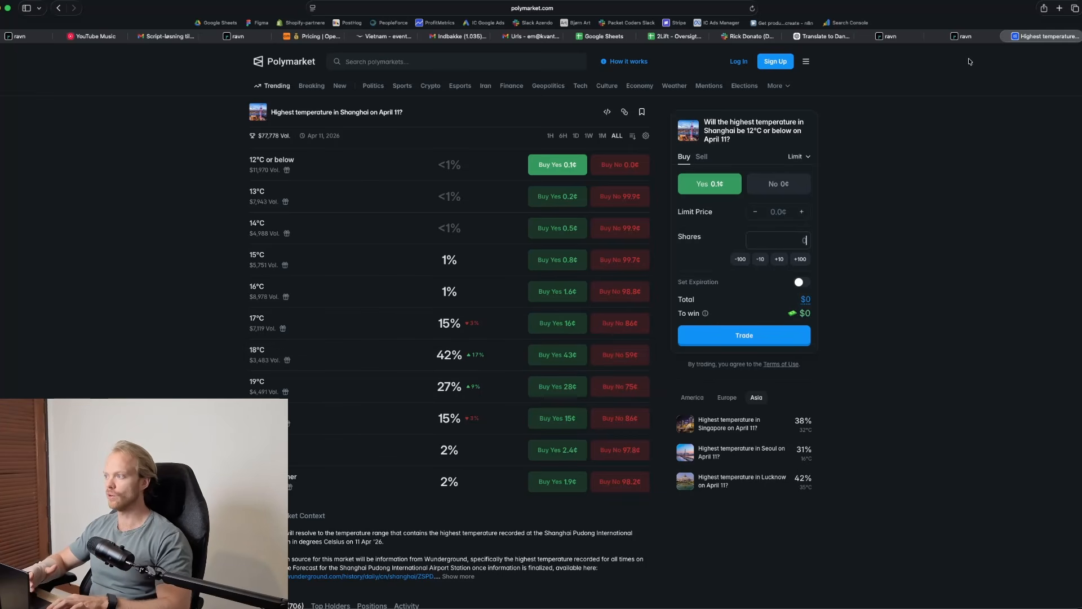
{"action": "left_click", "coordinate": [965, 37]}
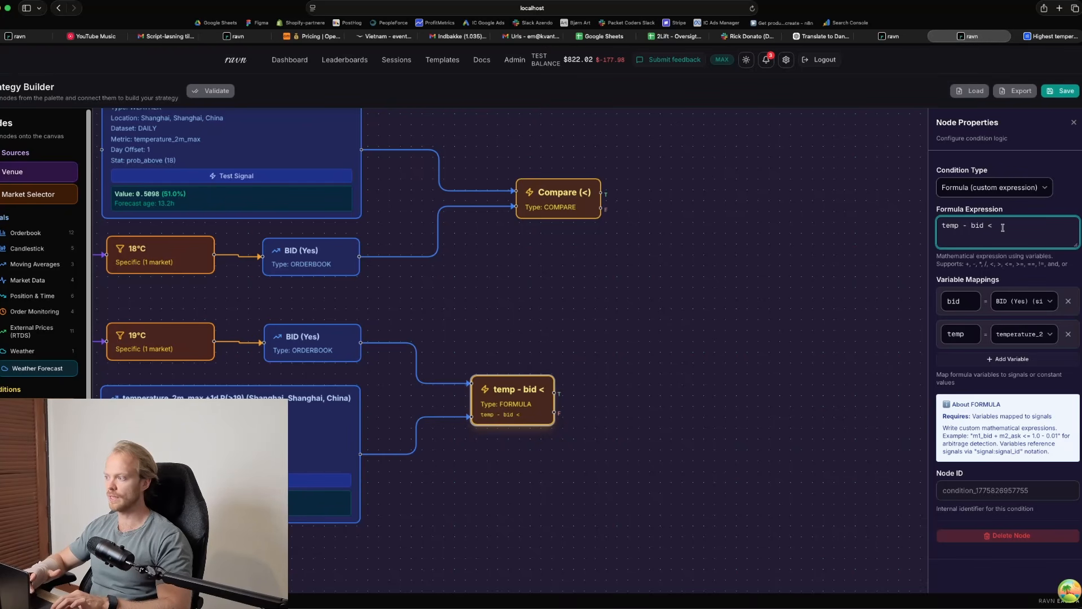
{"action": "type", "text": "0"}
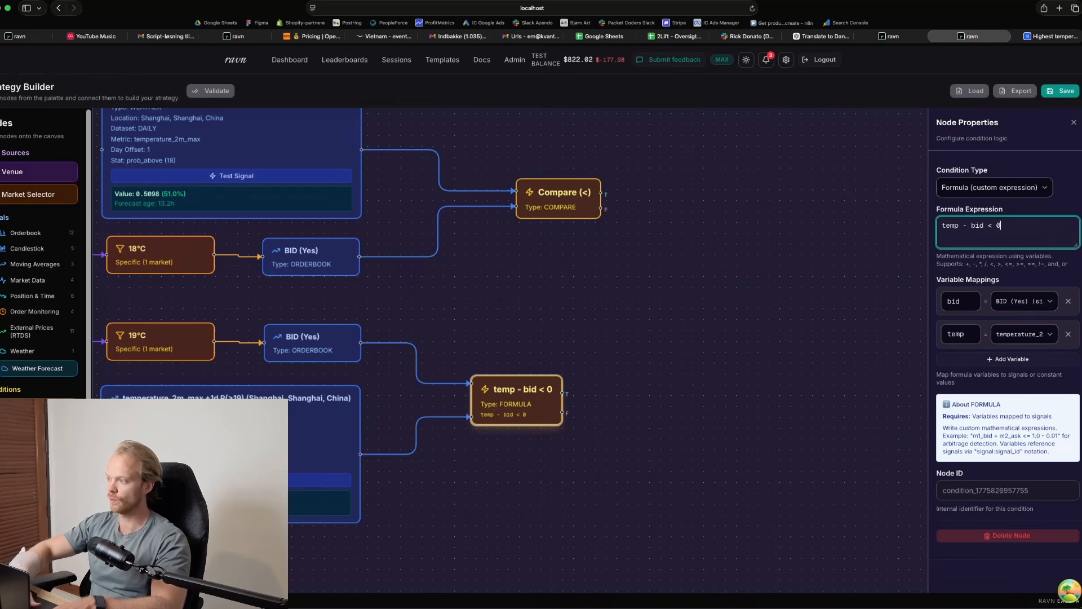
{"action": "type", "text": ".05"}
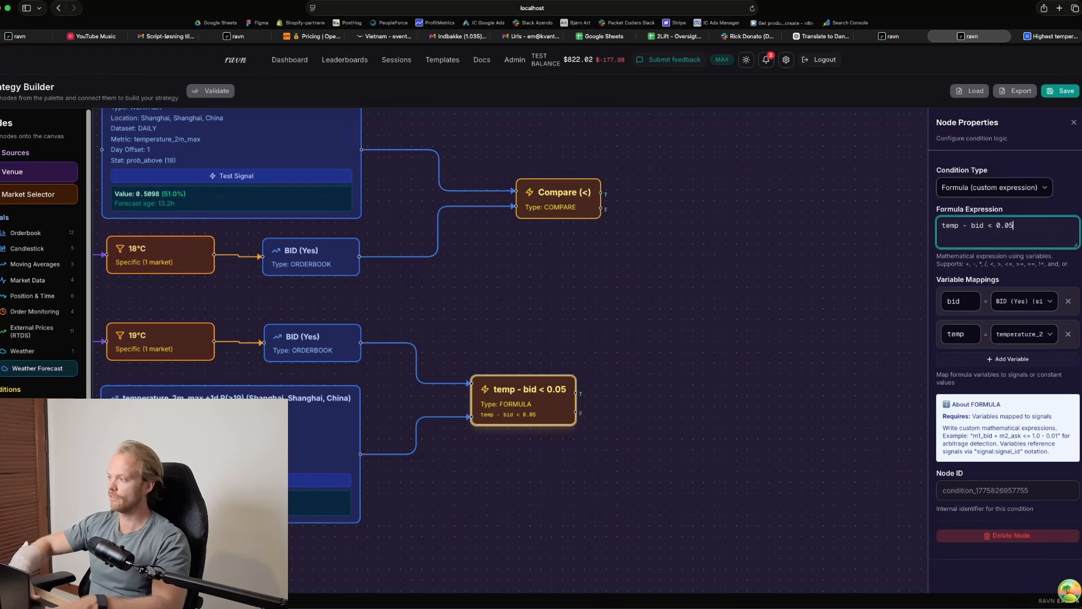
{"action": "key", "text": "Left"}
{"action": "key", "text": "Left"}
{"action": "key", "text": "Left"}
{"action": "key", "text": "Left"}
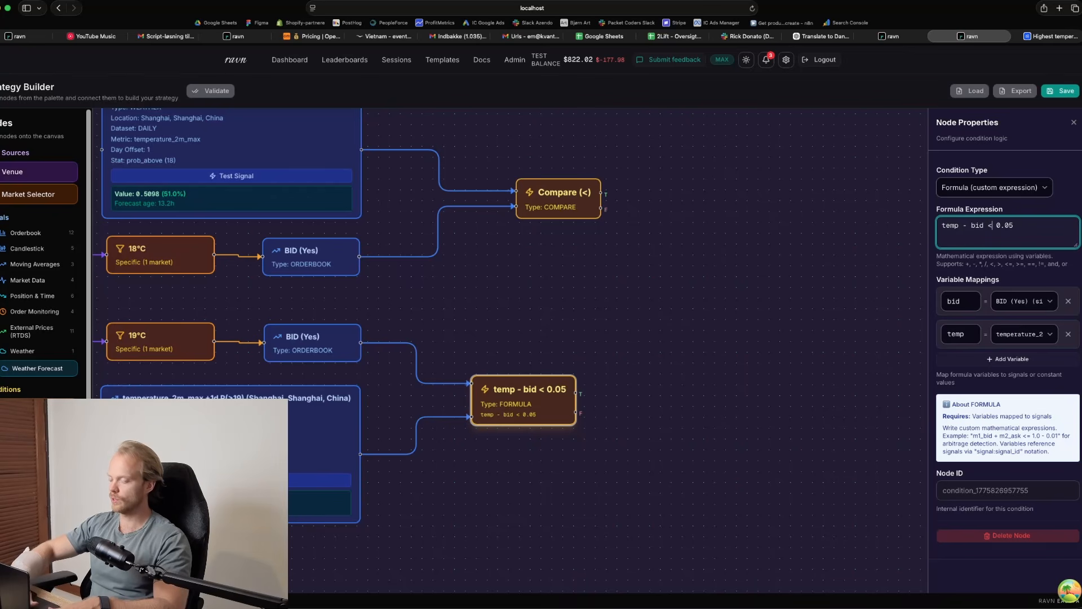
{"action": "type", "text": "="}
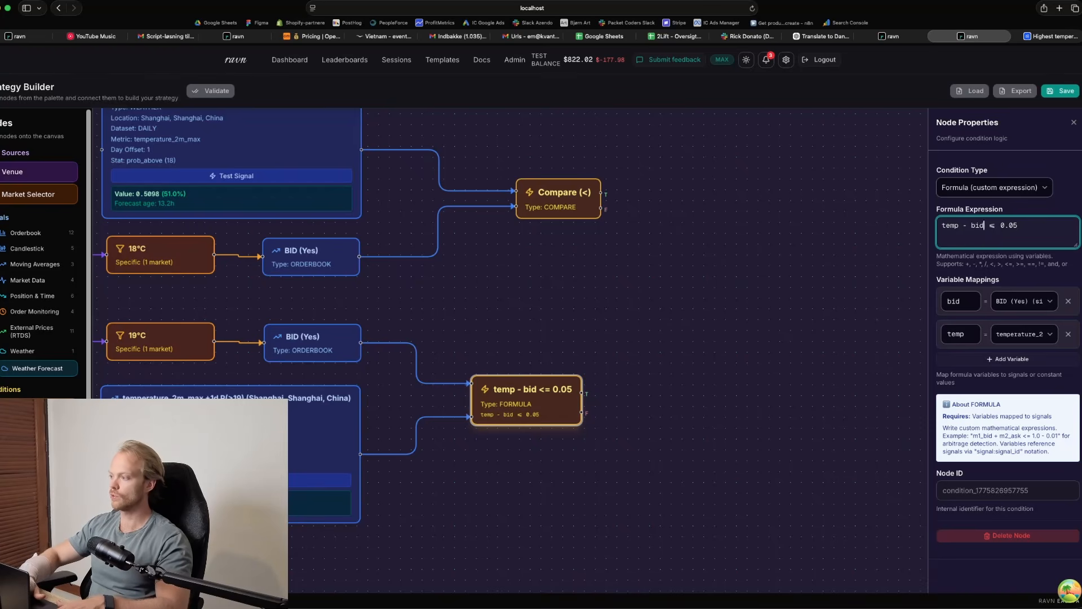
{"action": "key", "text": "Left"}
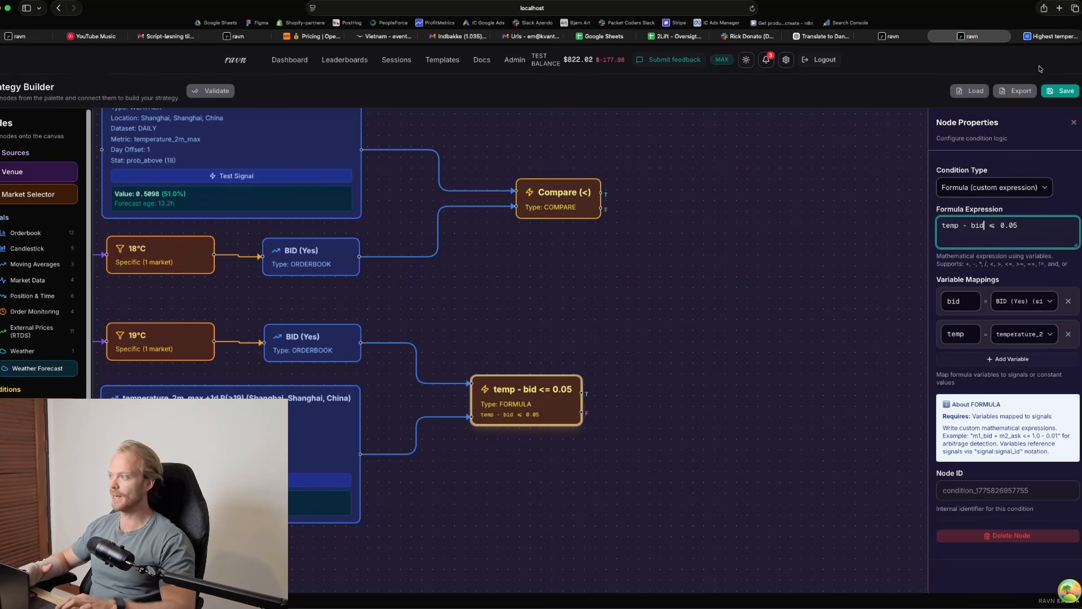
Compare the Polymarket prices for the Shanghai market with the finished formula expression and close the Formula node's properties
{"action": "left_click", "coordinate": [1048, 37]}
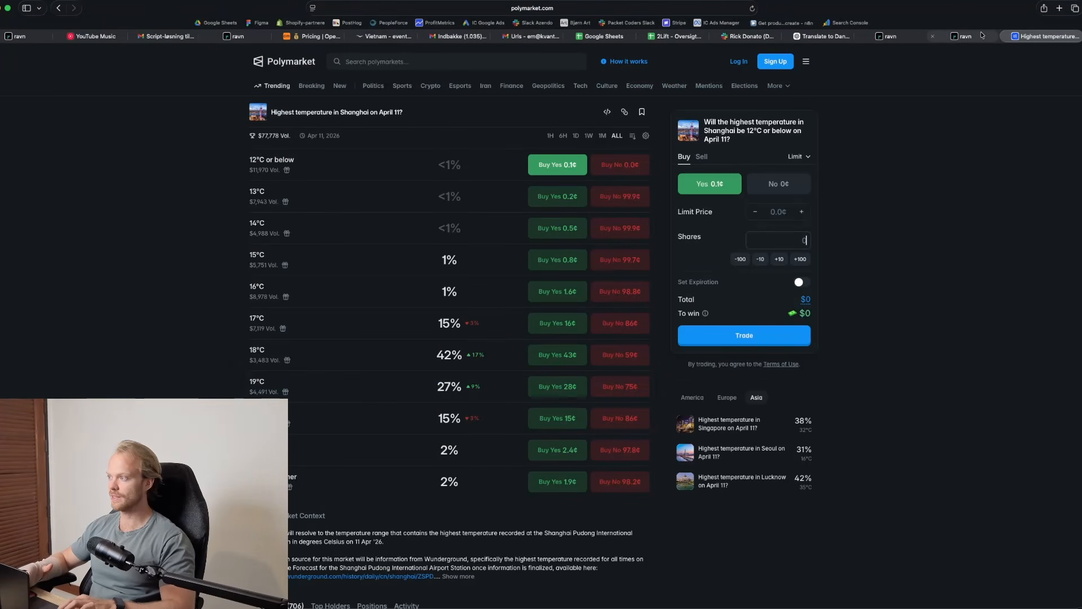
{"action": "left_click", "coordinate": [964, 36]}
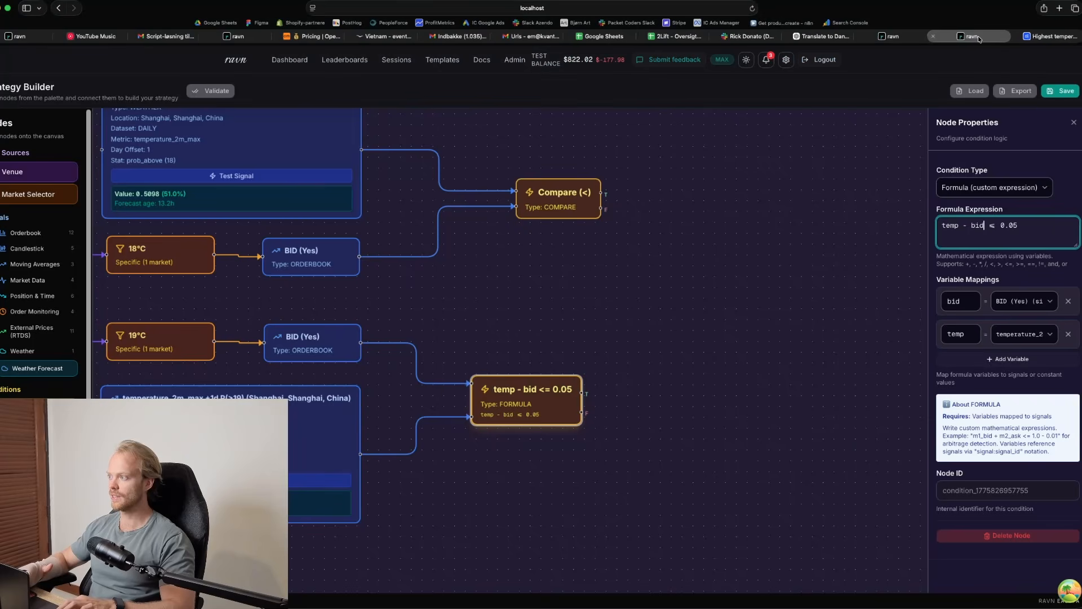
{"action": "left_click_drag", "start_coordinate": [1009, 225], "coordinate": [926, 227]}
{"action": "left_click", "coordinate": [1028, 228]}
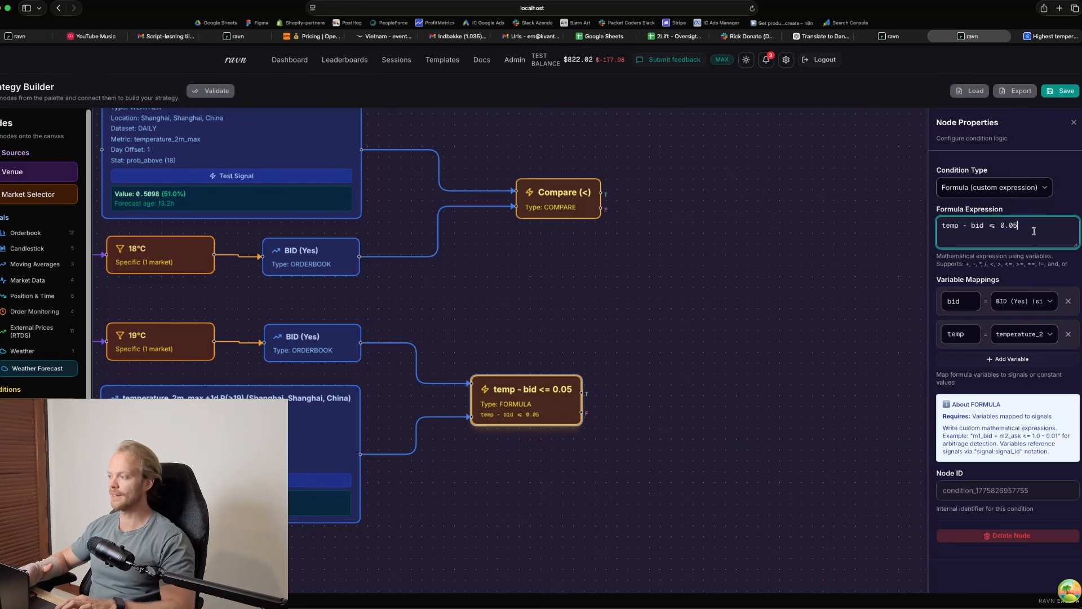
{"action": "left_click", "coordinate": [679, 390]}
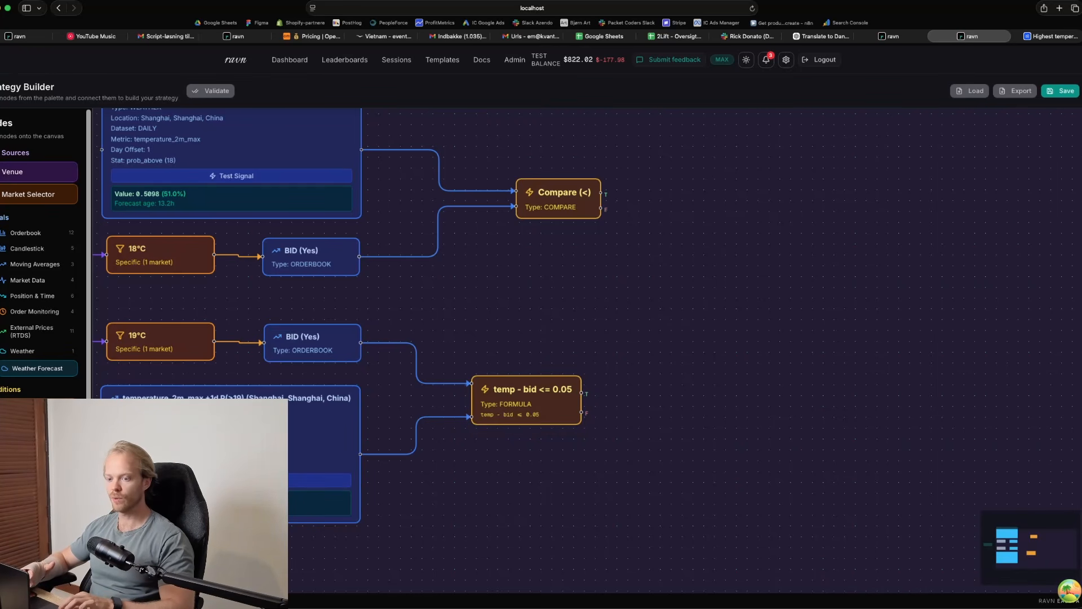
Add a Buy action beside the Formula node, connect the formula's true output to it and align it with the condition
{"action": "scroll", "coordinate": [40, 254], "scroll_direction": "down", "scroll_amount": 3}
{"action": "left_click_drag", "start_coordinate": [59, 484], "coordinate": [696, 389]}
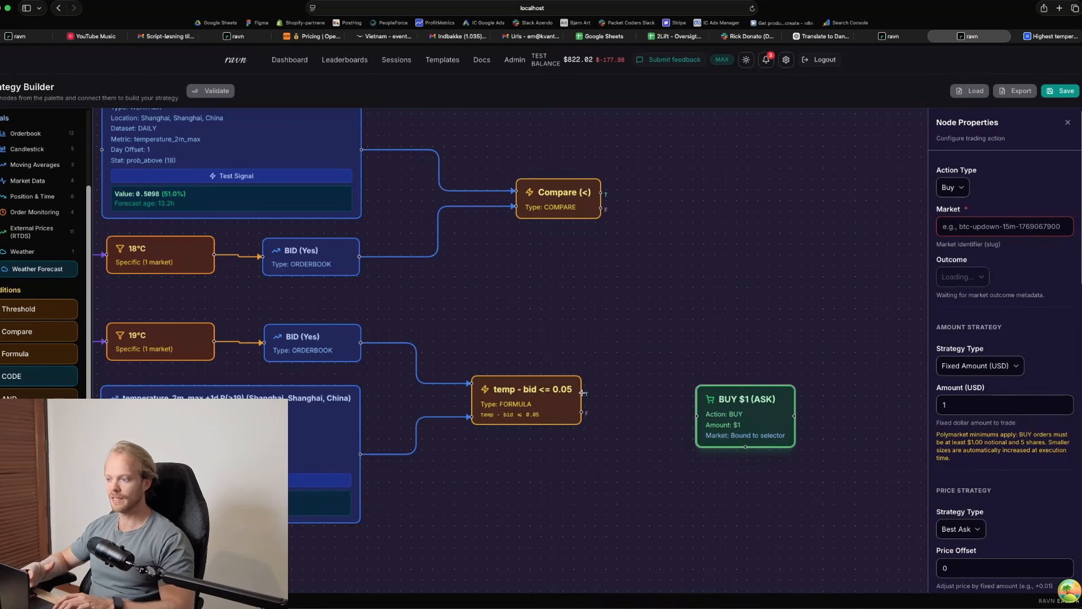
{"action": "mouse_move", "coordinate": [582, 393]}
{"action": "left_mouse_down"}
{"action": "mouse_move", "coordinate": [679, 395]}
{"action": "mouse_move", "coordinate": [698, 416]}
{"action": "mouse_move", "coordinate": [738, 389]}
{"action": "mouse_move", "coordinate": [739, 374]}
{"action": "left_mouse_up"}
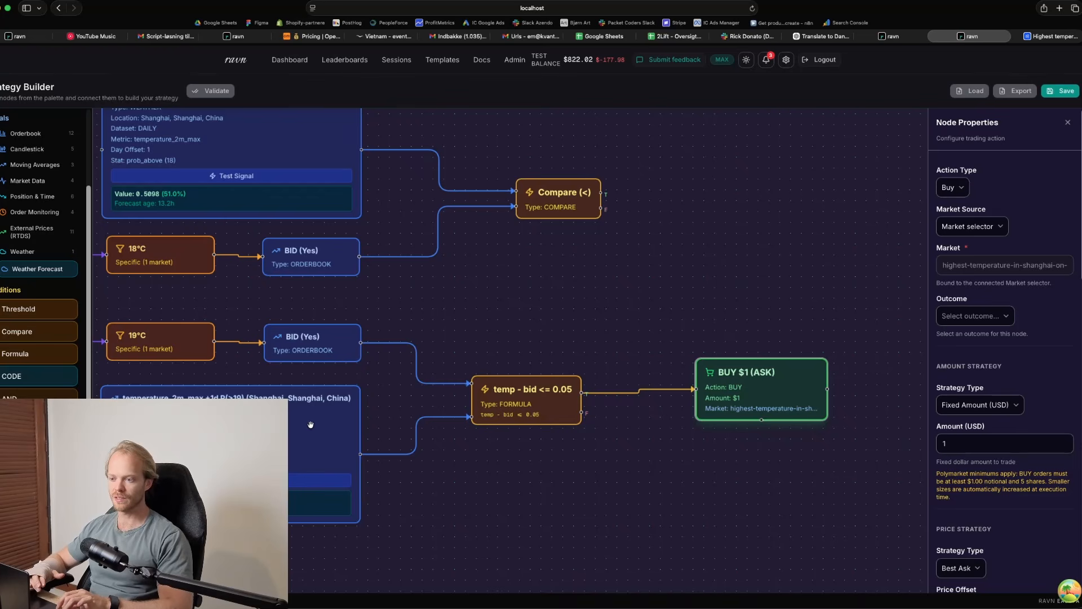
Examine the P(>19) weather signal's settings and the whole strategy layout from the Polymarket venue to the Buy action
{"action": "left_click", "coordinate": [291, 402]}
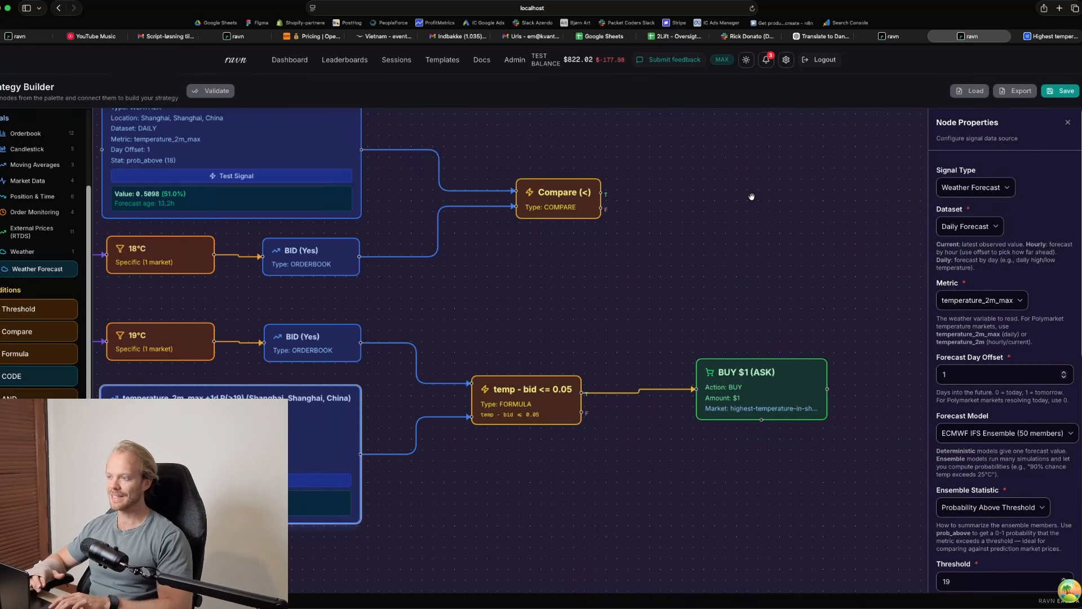
{"action": "scroll", "coordinate": [751, 197], "scroll_direction": "down", "scroll_amount": 3}
{"action": "scroll", "coordinate": [751, 197], "scroll_direction": "up", "scroll_amount": 1}
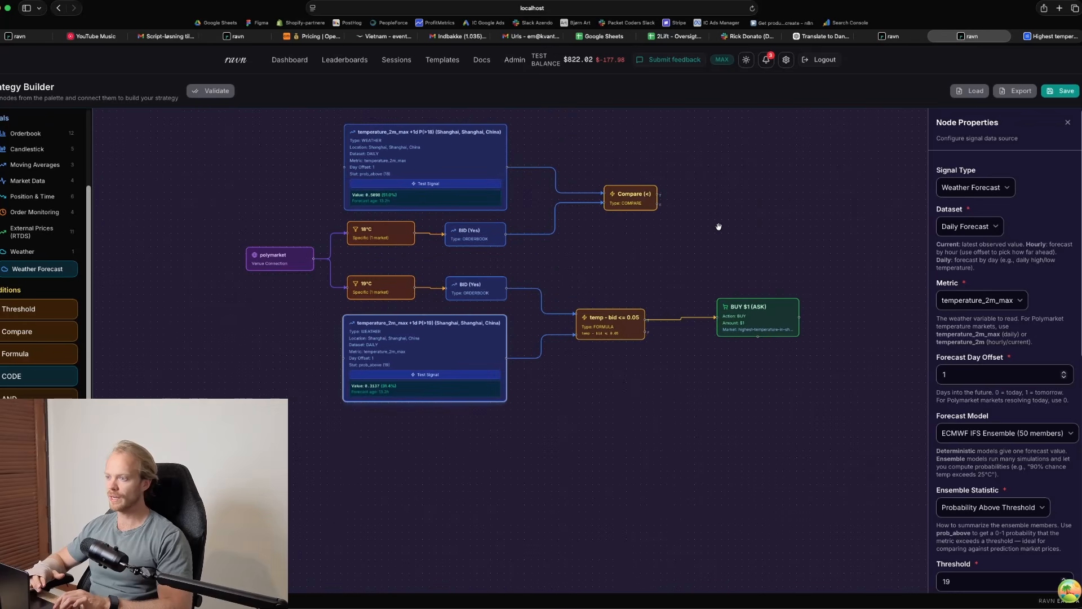
{"action": "scroll", "coordinate": [719, 227], "scroll_direction": "up", "scroll_amount": 2}
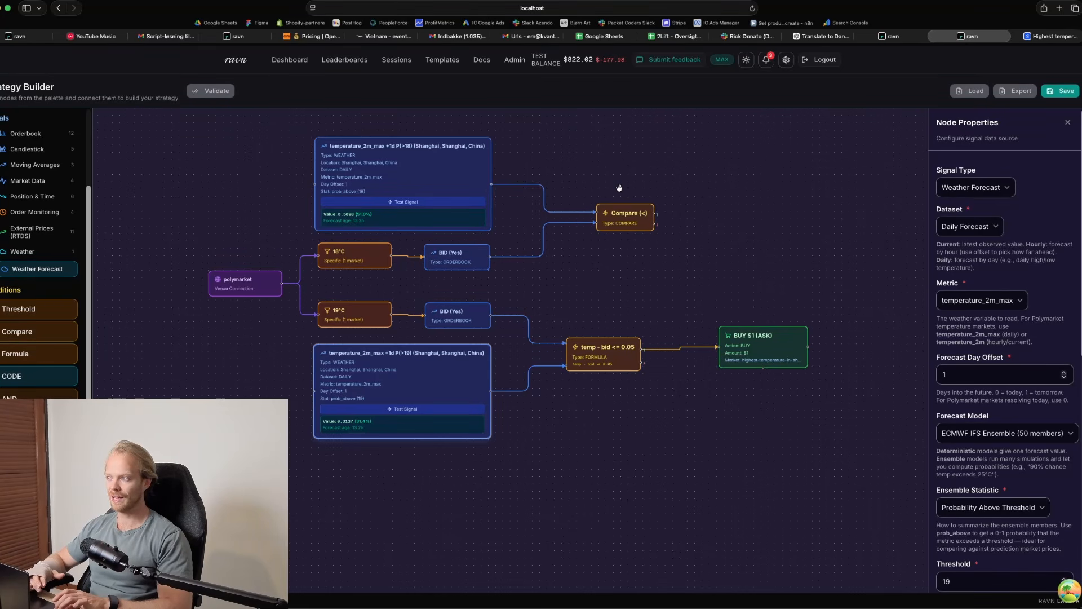
{"action": "left_click_drag", "start_coordinate": [620, 187], "coordinate": [820, 250]}
{"action": "left_click_drag", "start_coordinate": [489, 246], "coordinate": [408, 207]}
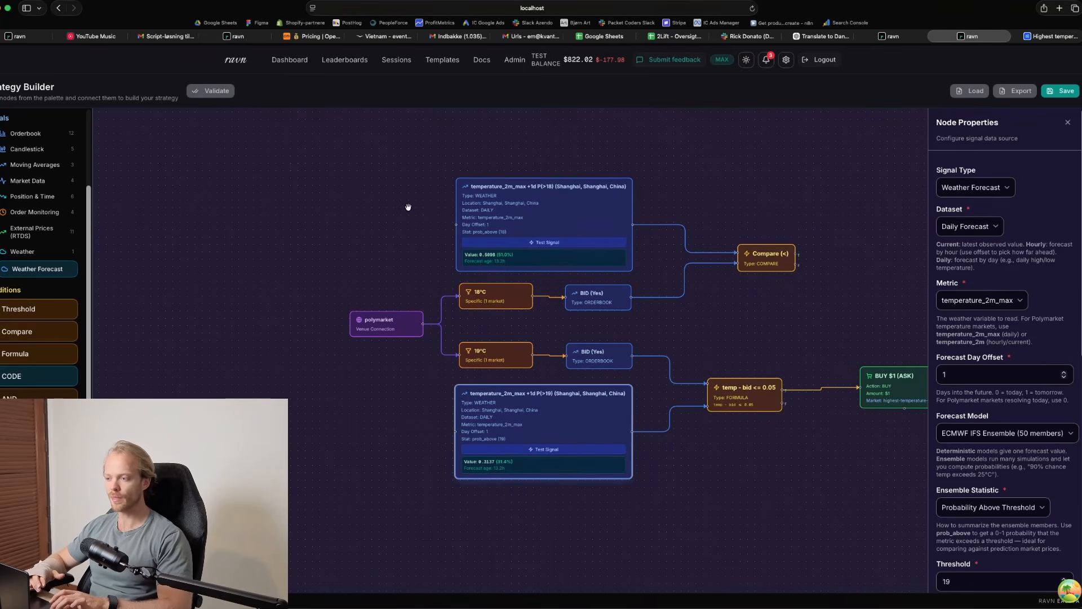
{"action": "left_click_drag", "start_coordinate": [372, 242], "coordinate": [445, 244]}
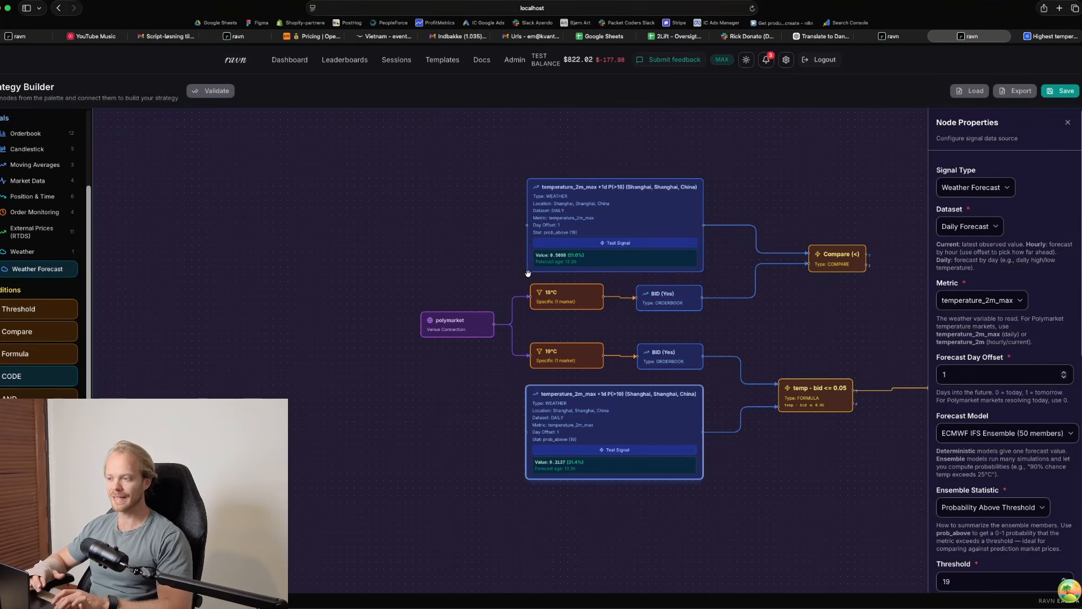
{"action": "left_click_drag", "start_coordinate": [530, 334], "coordinate": [345, 320]}
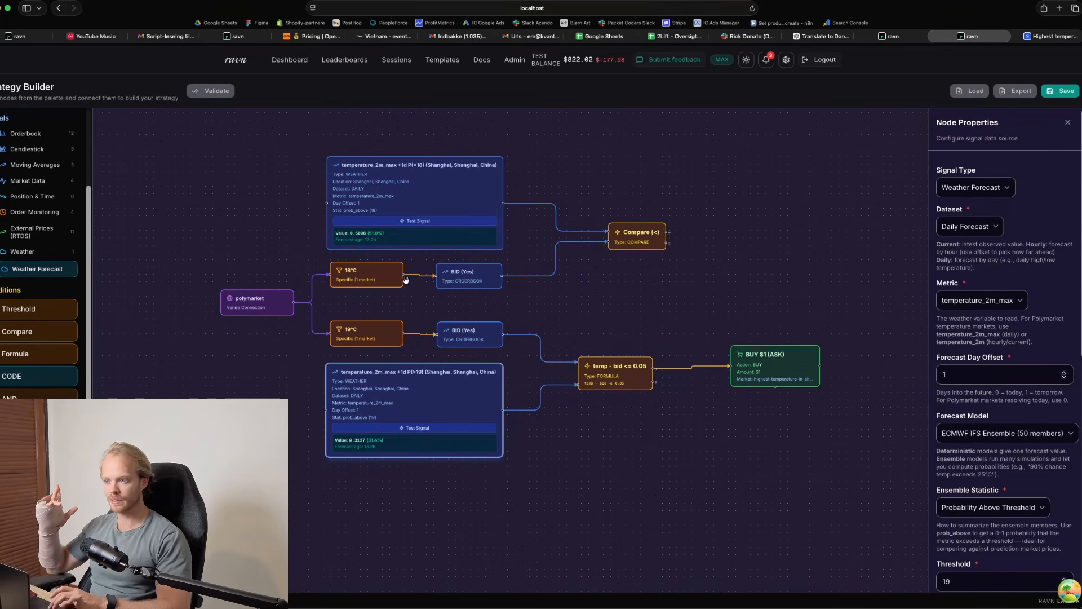
Examine the 18°C market selector and the P(>18) weather signal's forecast model, ensemble statistic, threshold and maximum forecast age
{"action": "left_click", "coordinate": [374, 269]}
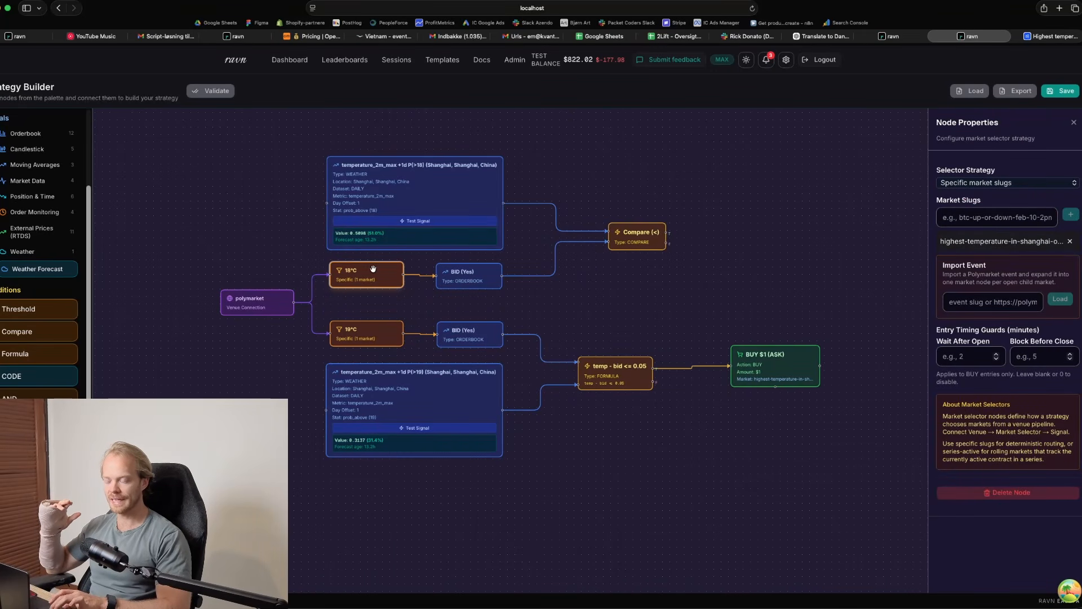
{"action": "left_click_drag", "start_coordinate": [373, 270], "coordinate": [374, 273]}
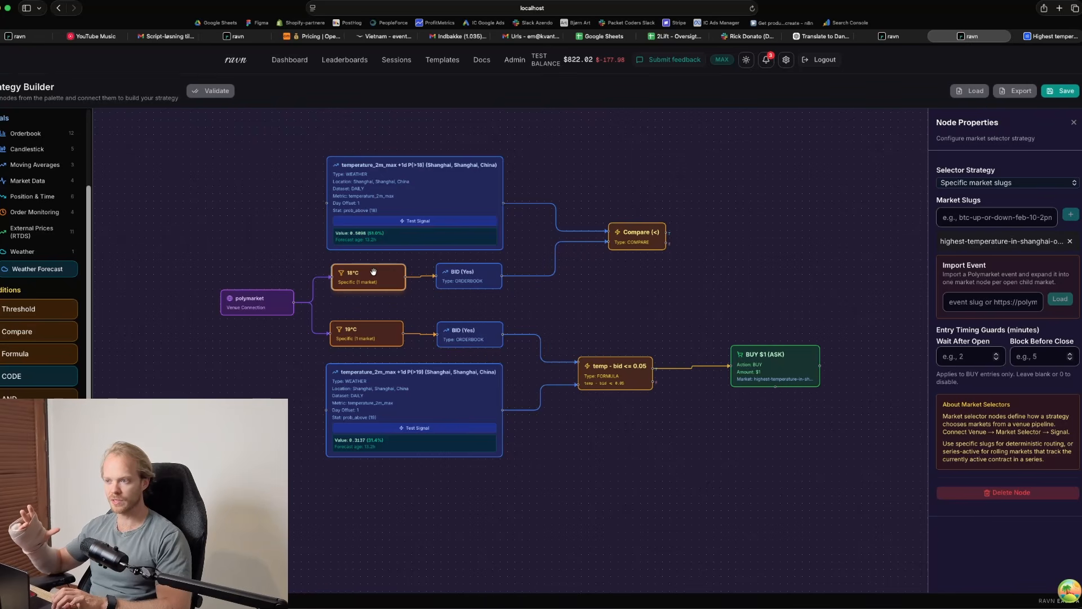
{"action": "left_click", "coordinate": [415, 207]}
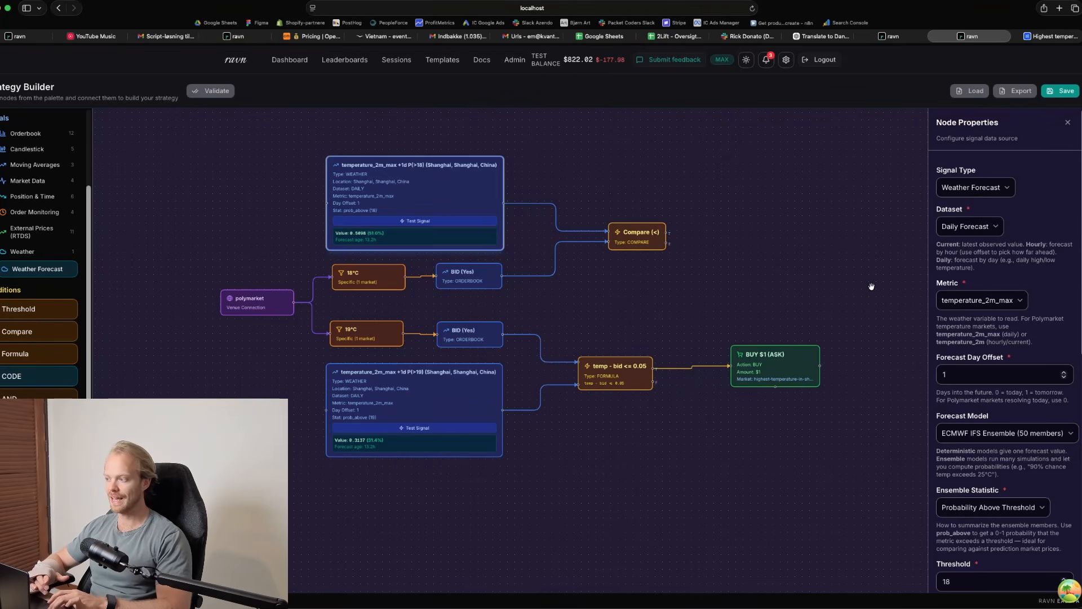
{"action": "scroll", "coordinate": [1014, 343], "scroll_direction": "down", "scroll_amount": 8}
{"action": "scroll", "coordinate": [1013, 344], "scroll_direction": "up", "scroll_amount": 4}
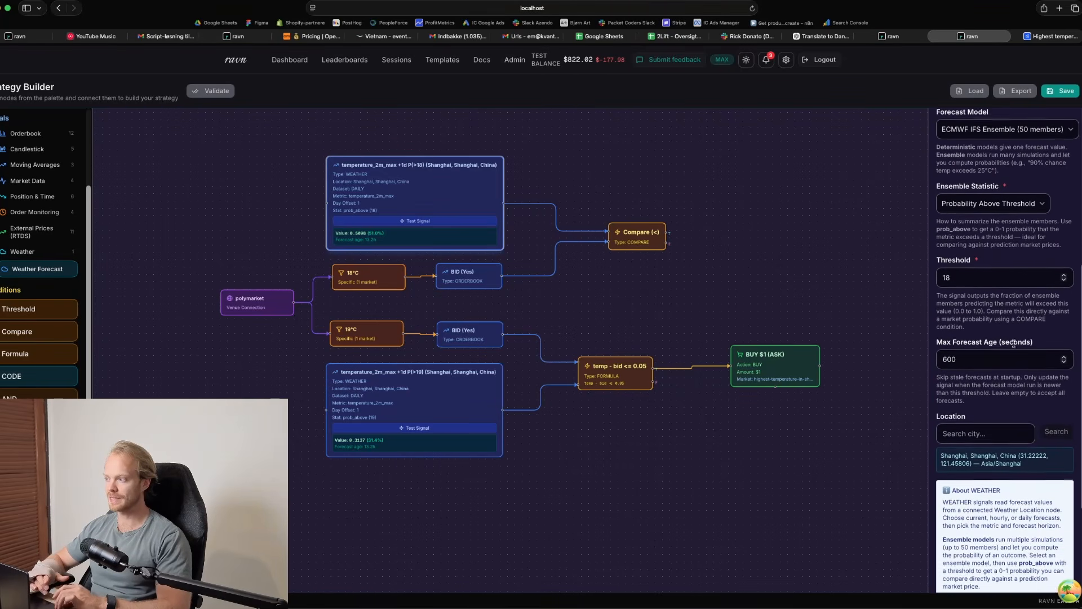
{"action": "scroll", "coordinate": [1014, 343], "scroll_direction": "up", "scroll_amount": 2}
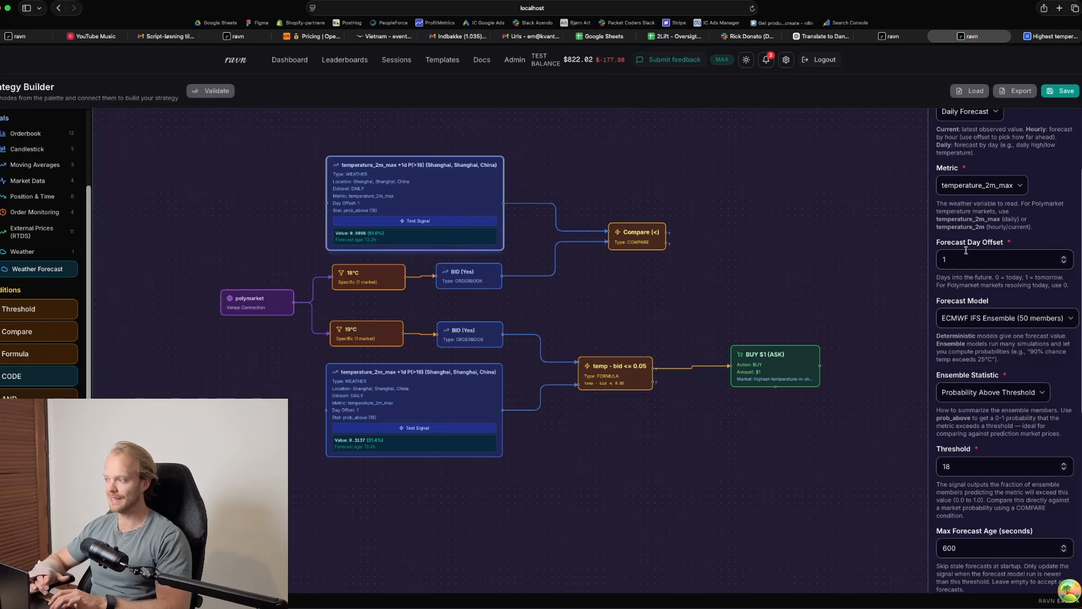
{"action": "scroll", "coordinate": [965, 258], "scroll_direction": "down", "scroll_amount": 5}
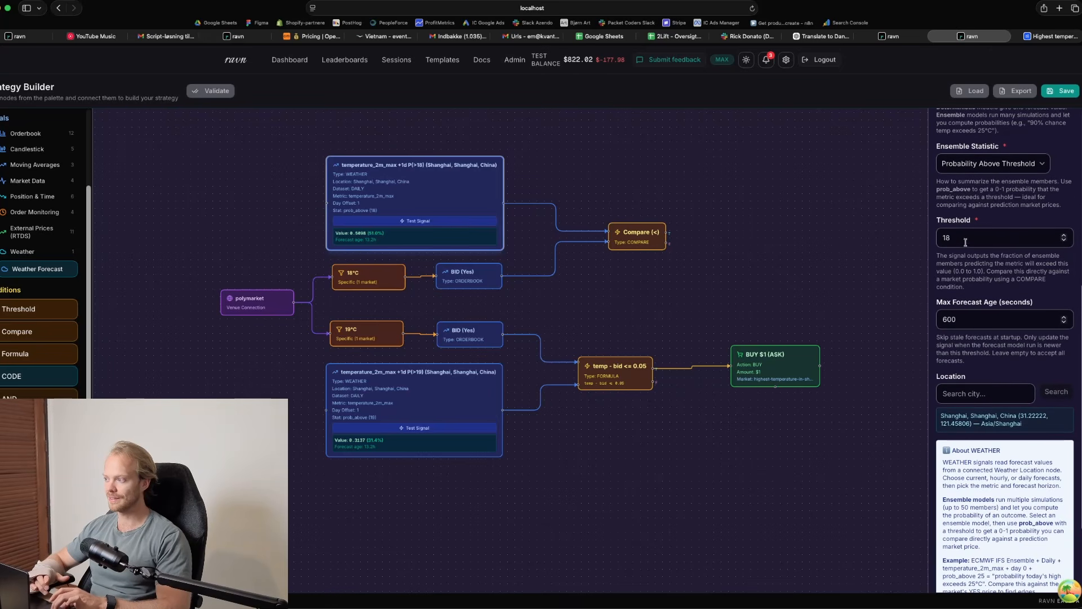
{"action": "scroll", "coordinate": [965, 279], "scroll_direction": "up", "scroll_amount": 4}
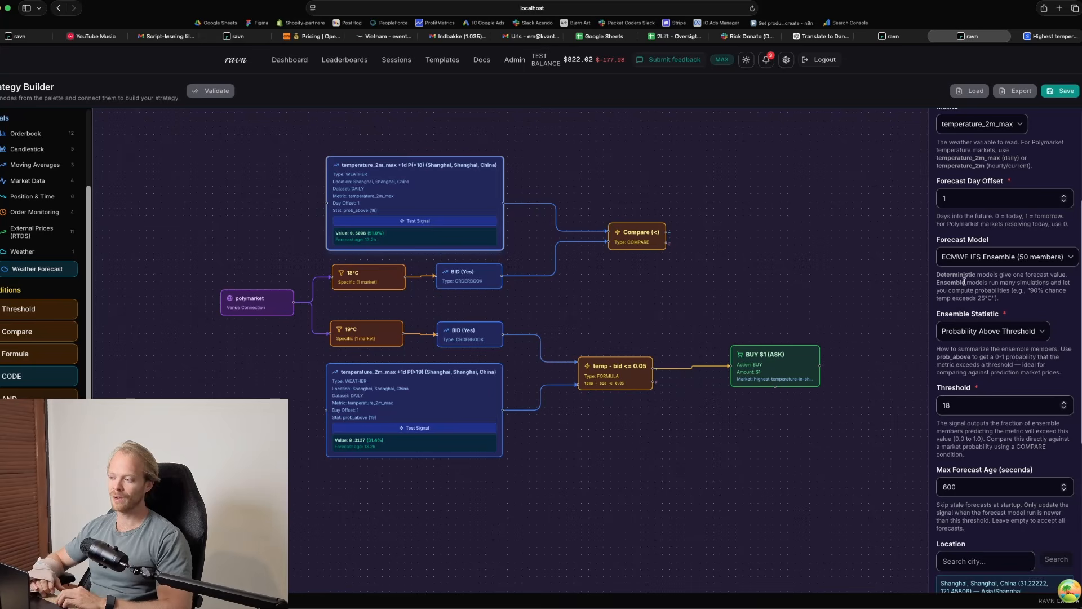
{"action": "scroll", "coordinate": [741, 400], "scroll_direction": "up", "scroll_amount": 3}
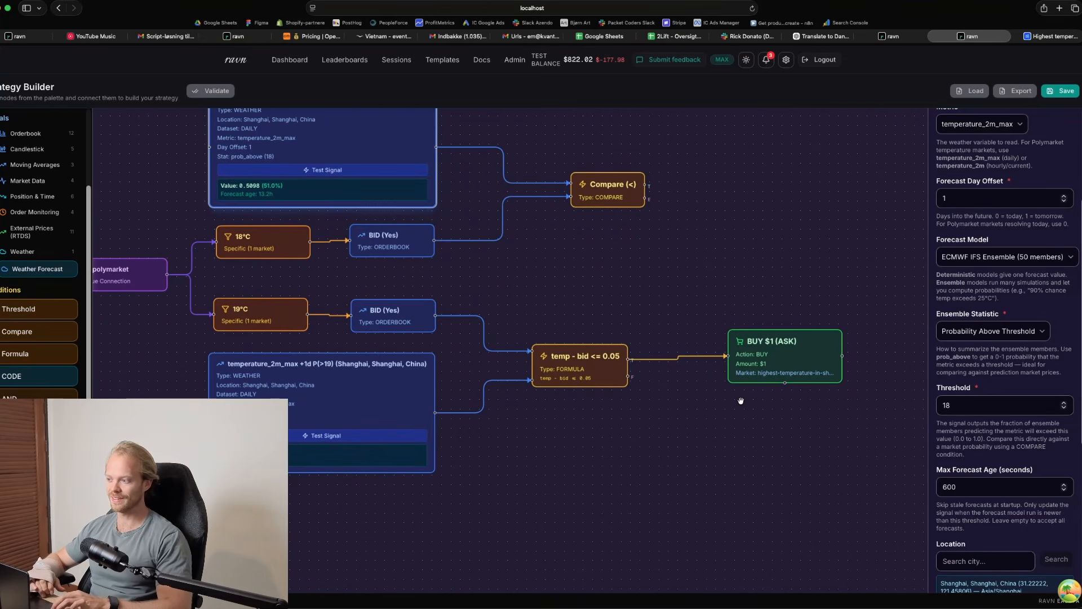
Set the P(>19) weather signal's forecast model to ICON Ensemble (39 members) and test the signal
{"action": "scroll", "coordinate": [548, 293], "scroll_direction": "up", "scroll_amount": 1}
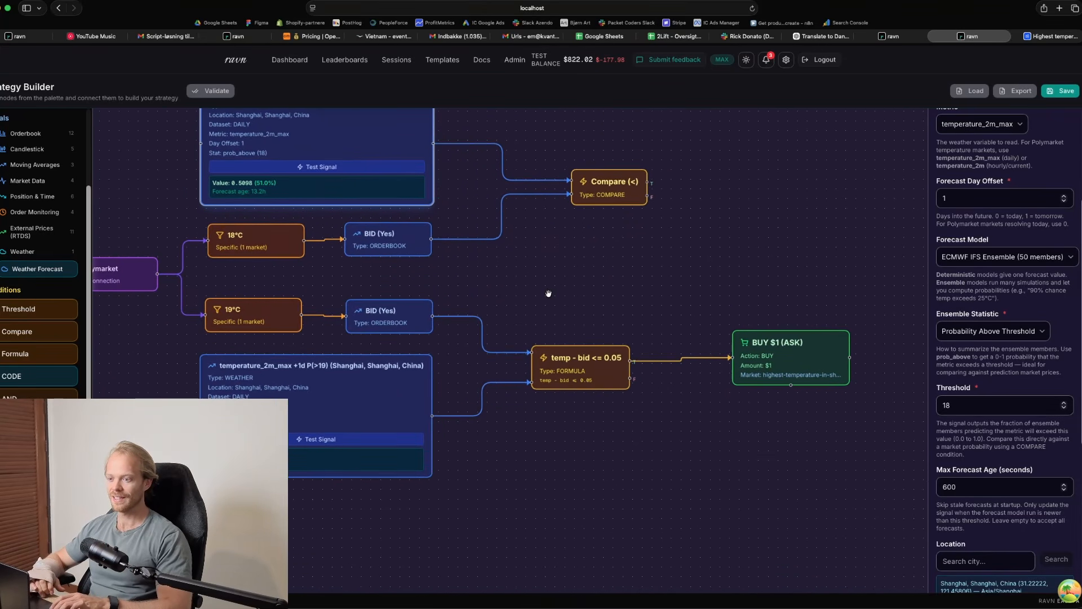
{"action": "left_click_drag", "start_coordinate": [548, 293], "coordinate": [650, 300]}
{"action": "scroll", "coordinate": [635, 330], "scroll_direction": "up", "scroll_amount": 2}
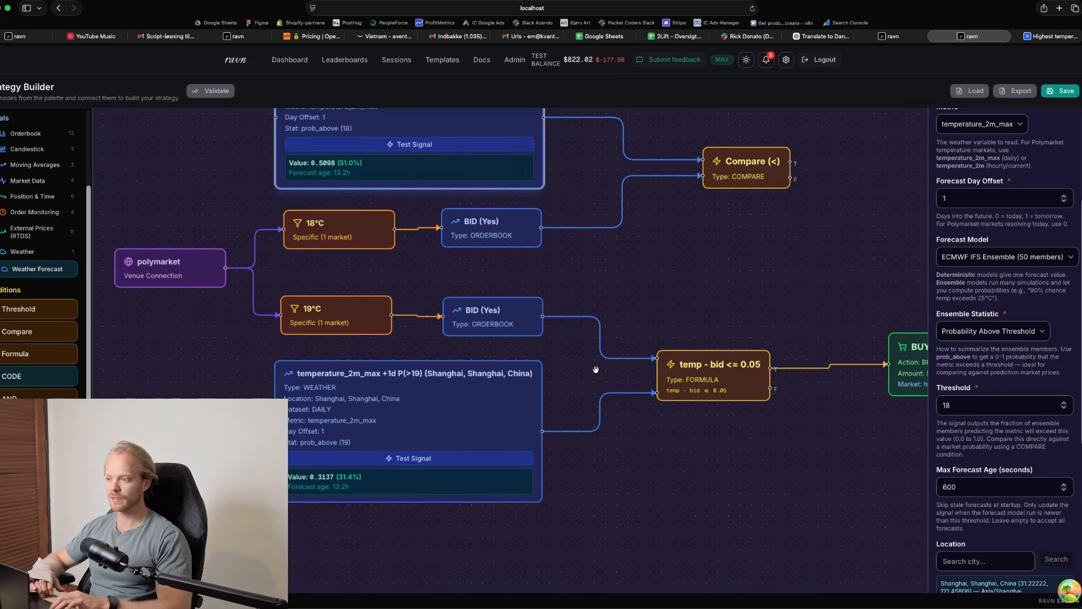
{"action": "left_click_drag", "start_coordinate": [596, 378], "coordinate": [642, 329]}
{"action": "left_click", "coordinate": [528, 362]}
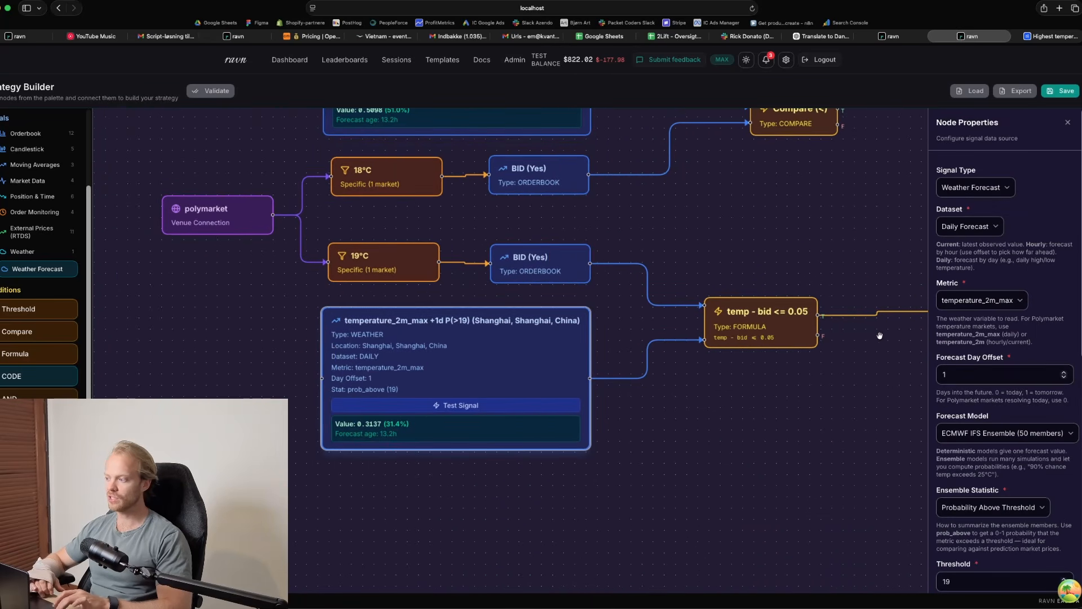
{"action": "scroll", "coordinate": [989, 368], "scroll_direction": "down", "scroll_amount": 2}
{"action": "left_click", "coordinate": [978, 385]}
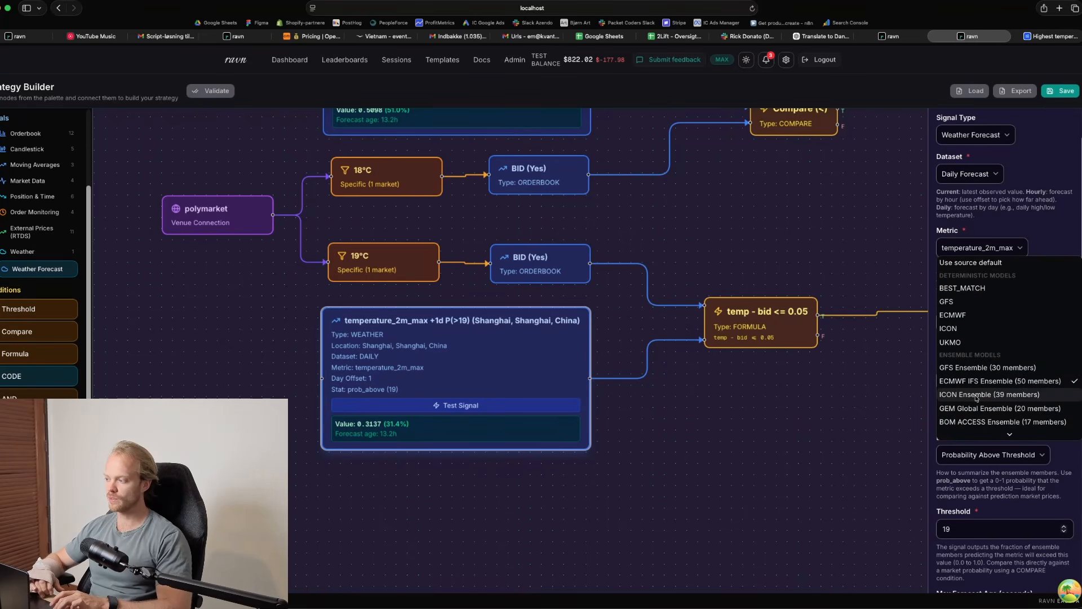
{"action": "left_click", "coordinate": [977, 396]}
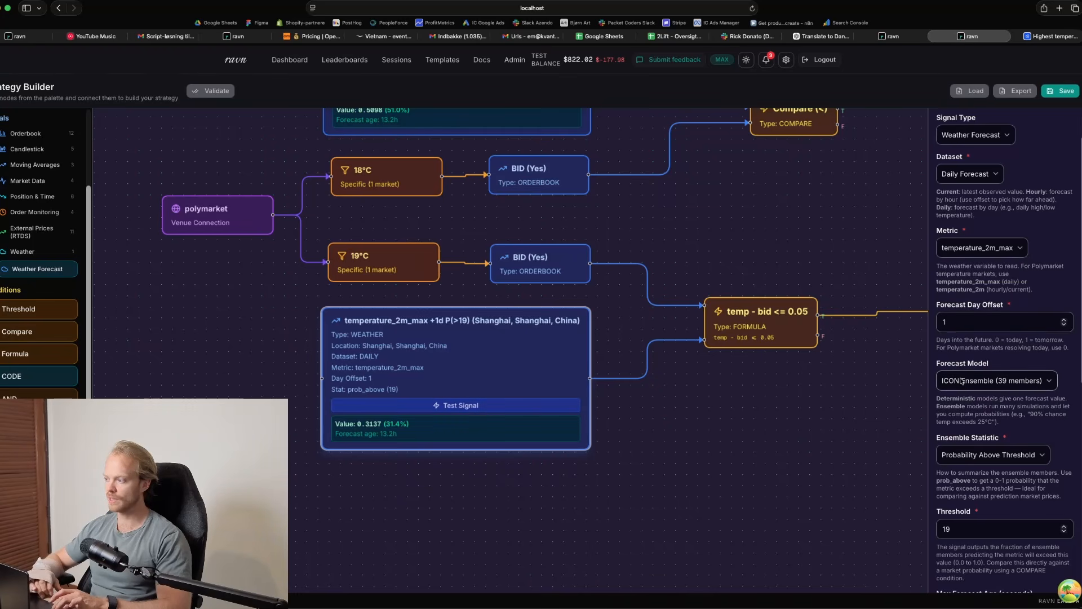
{"action": "left_click", "coordinate": [553, 406]}
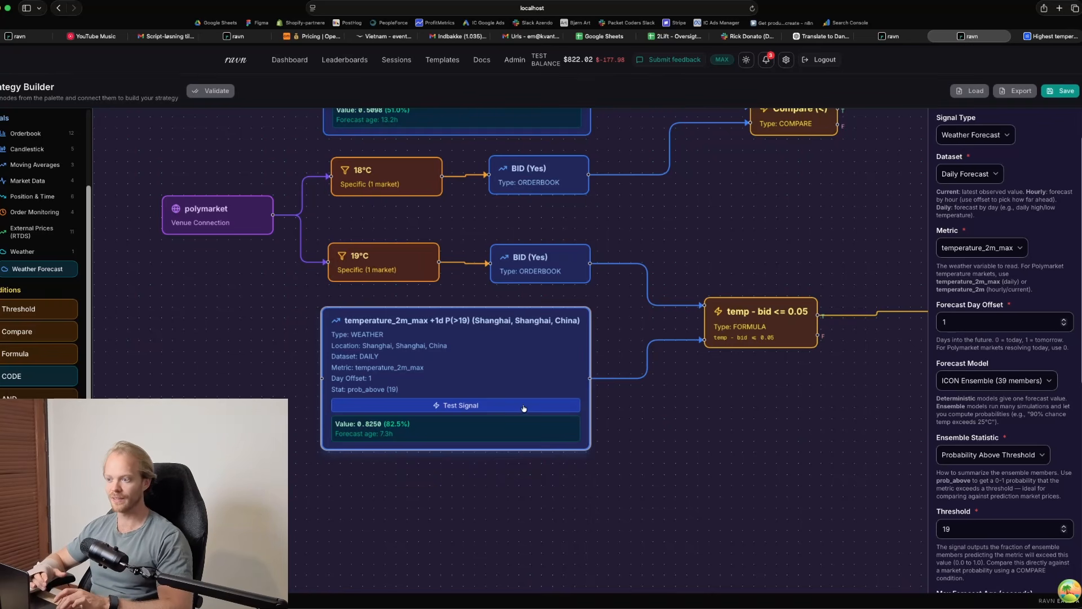
Switch the P(>19) signal's forecast model back to ECMWF IFS Ensemble (50 members) and test the signal again
{"action": "left_click", "coordinate": [983, 385]}
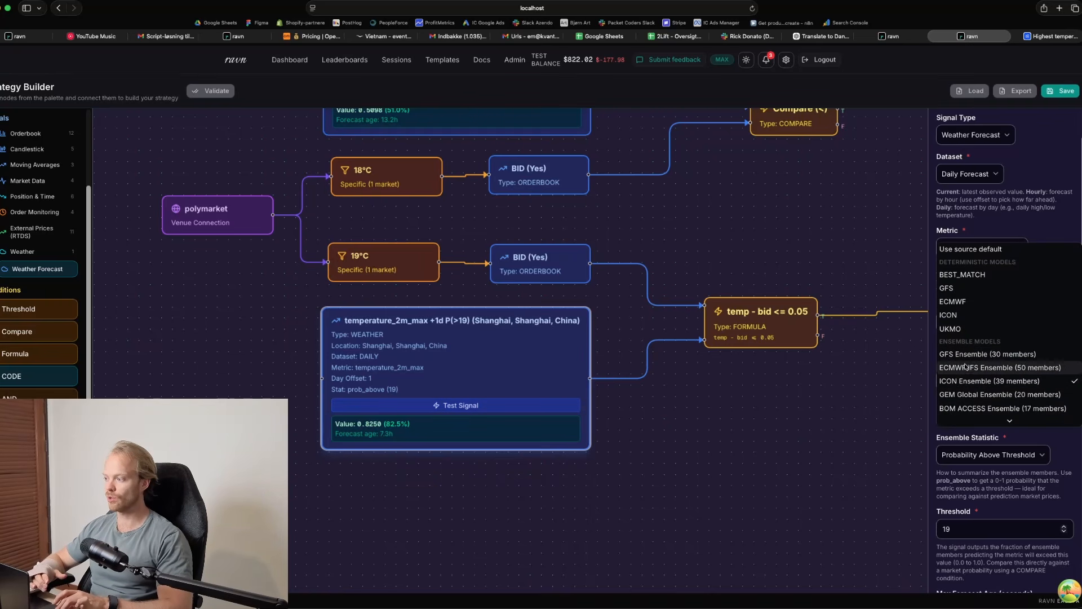
{"action": "left_click", "coordinate": [966, 372]}
{"action": "left_click", "coordinate": [506, 406]}
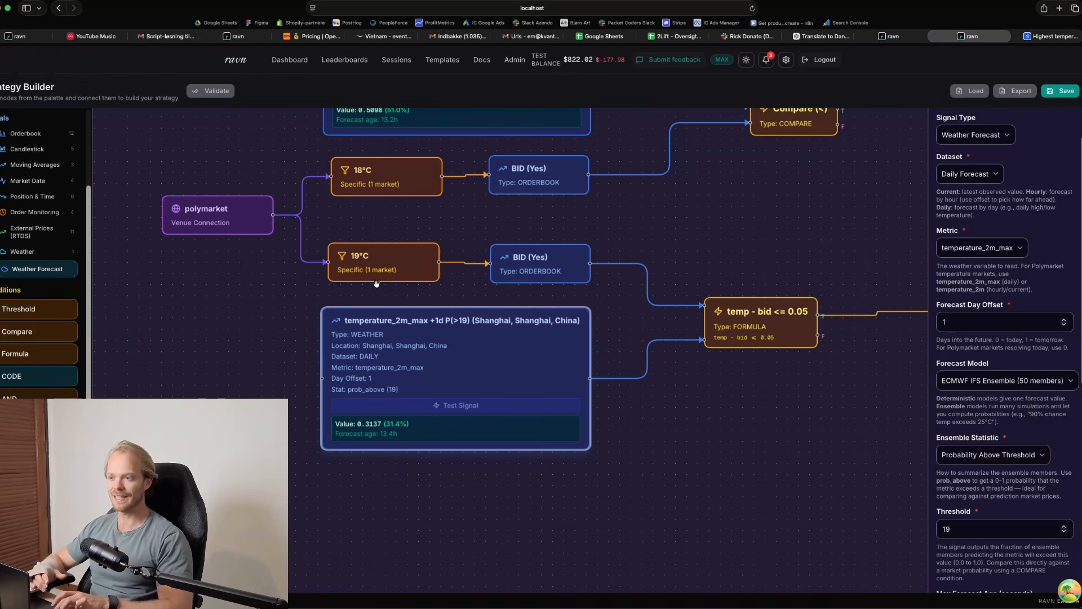
Return the P(>19) signal's forecast model to ICON Ensemble (39 members) and retest it for comparison with ECMWF
{"action": "left_click", "coordinate": [987, 380]}
{"action": "left_click", "coordinate": [982, 395]}
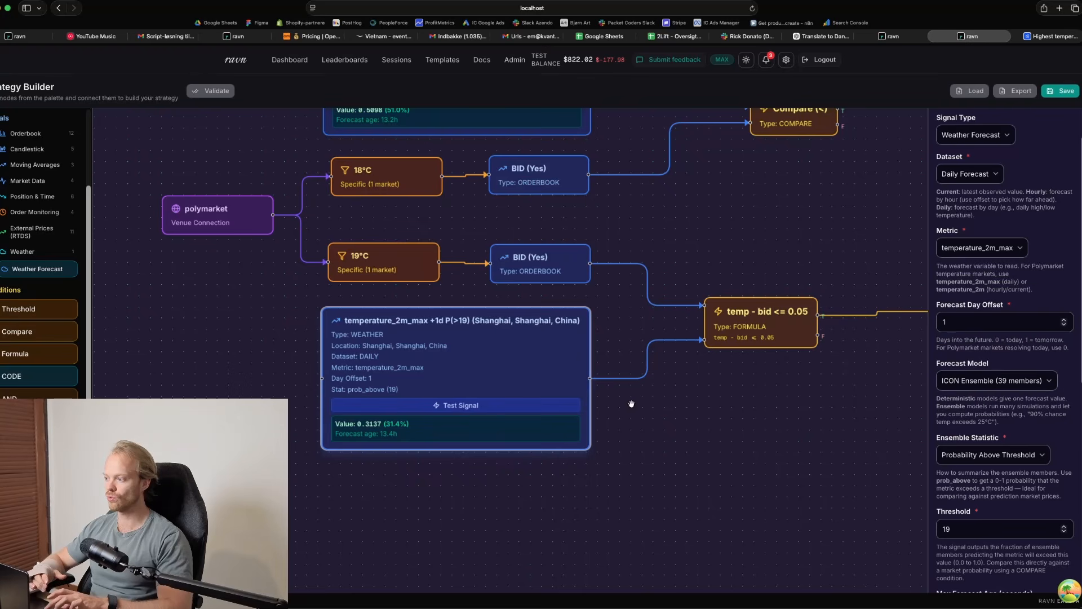
{"action": "left_click", "coordinate": [546, 407]}
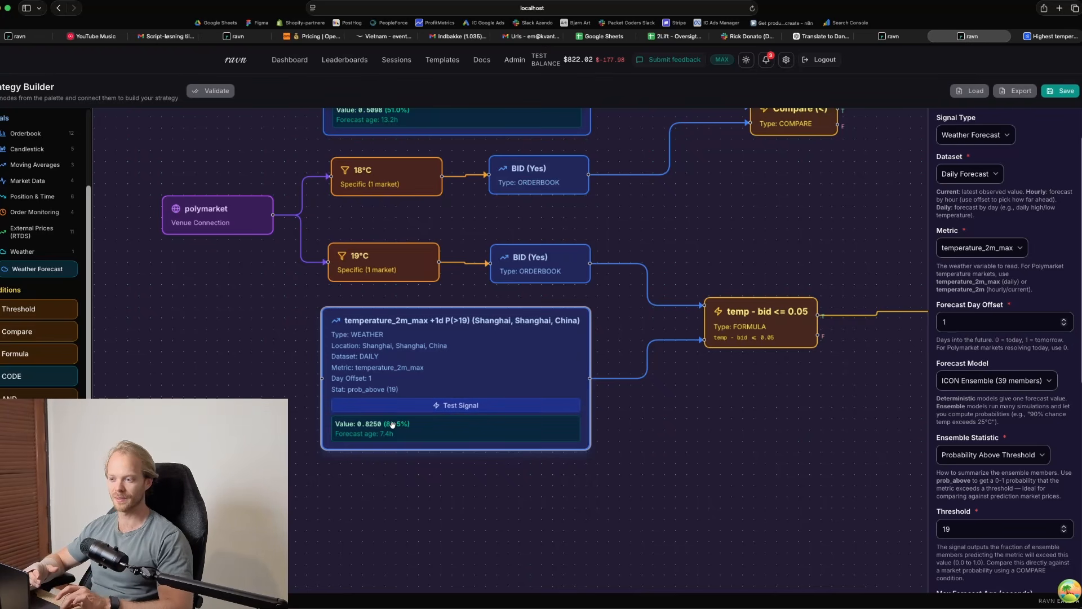
Change the P(>19) signal's forecast model to GEM Global Ensemble (20 members) and test the signal
{"action": "left_click", "coordinate": [974, 379]}
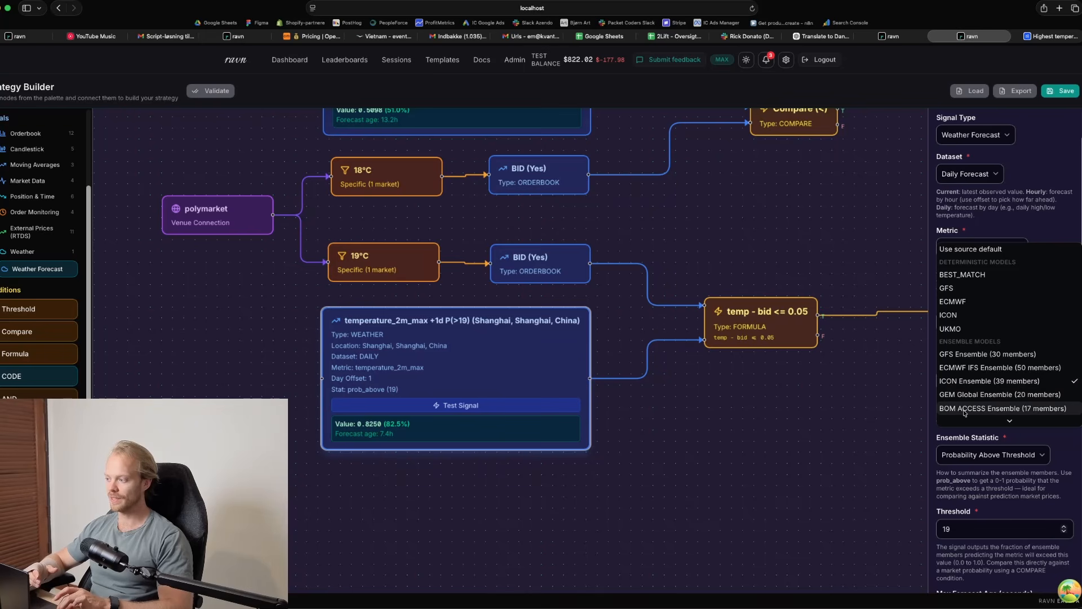
{"action": "left_click", "coordinate": [967, 395]}
{"action": "left_click", "coordinate": [511, 406]}
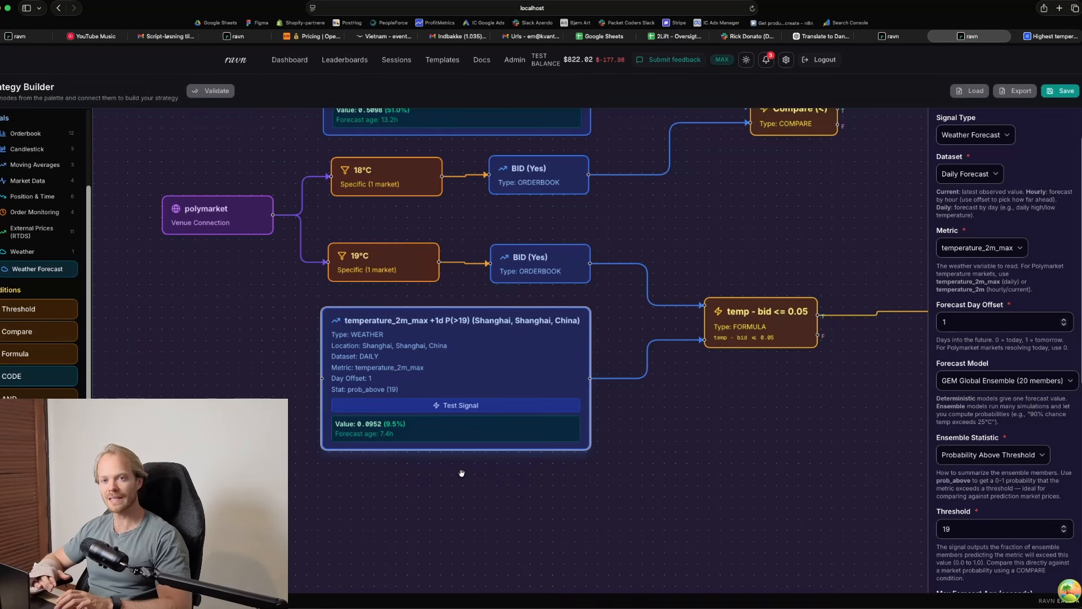
Open the ravn.gg site separately and review its demo videos, features, leaderboard, roadmap, Discord community and waitlist sections
{"action": "left_click", "coordinate": [1059, 8]}
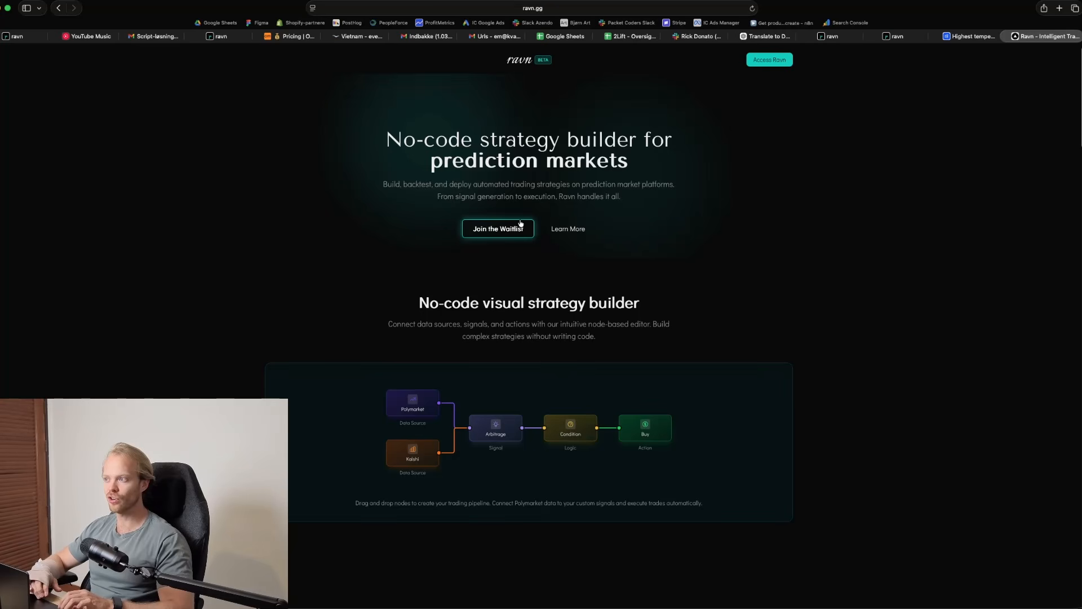
{"action": "scroll", "coordinate": [519, 260], "scroll_direction": "down", "scroll_amount": 5}
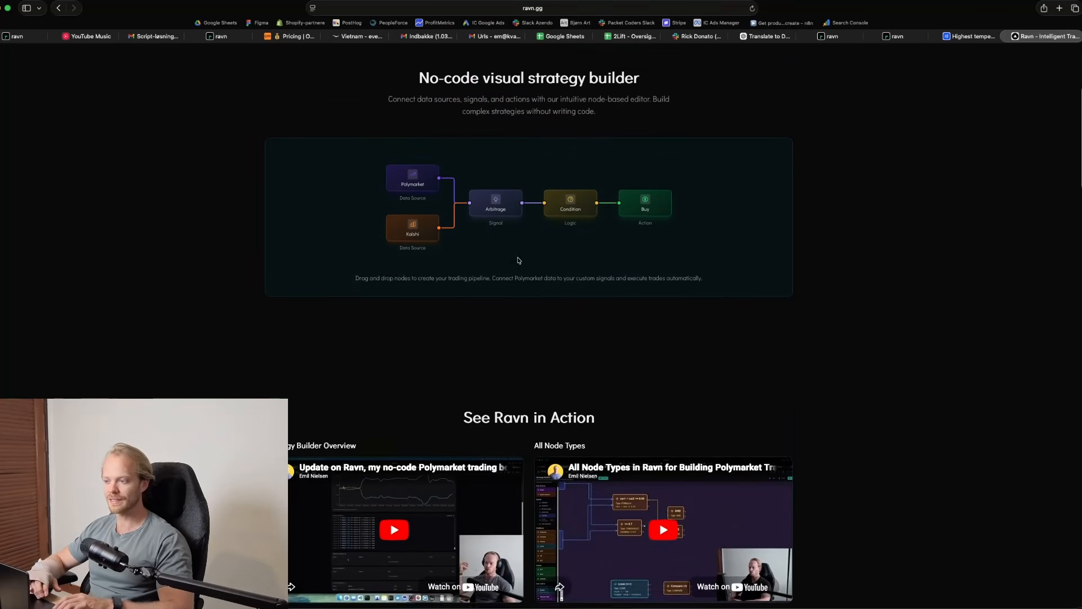
{"action": "scroll", "coordinate": [519, 260], "scroll_direction": "down", "scroll_amount": 15}
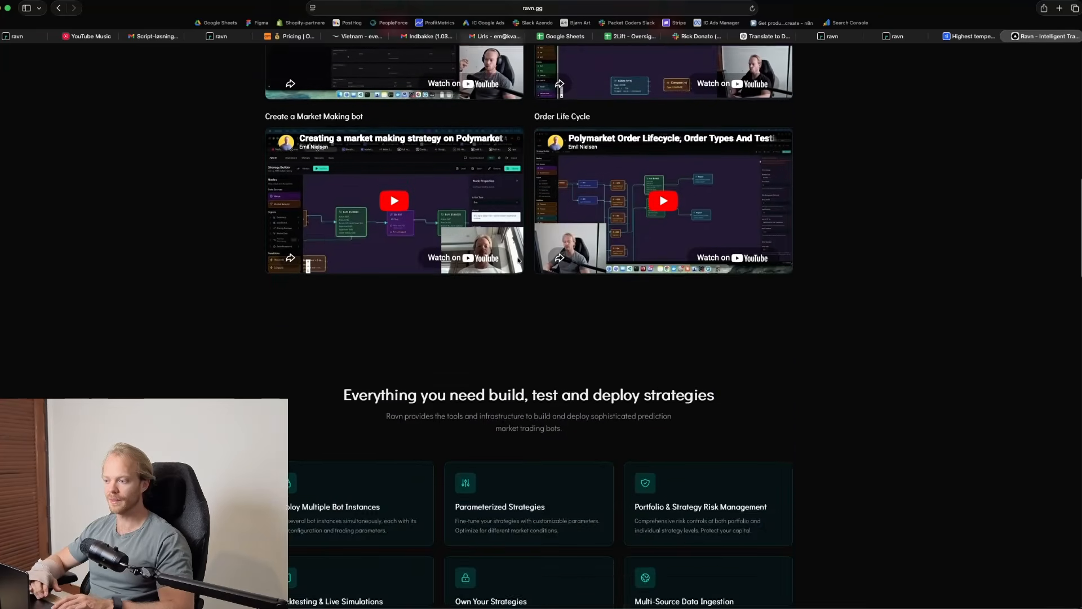
{"action": "scroll", "coordinate": [519, 260], "scroll_direction": "down", "scroll_amount": 10}
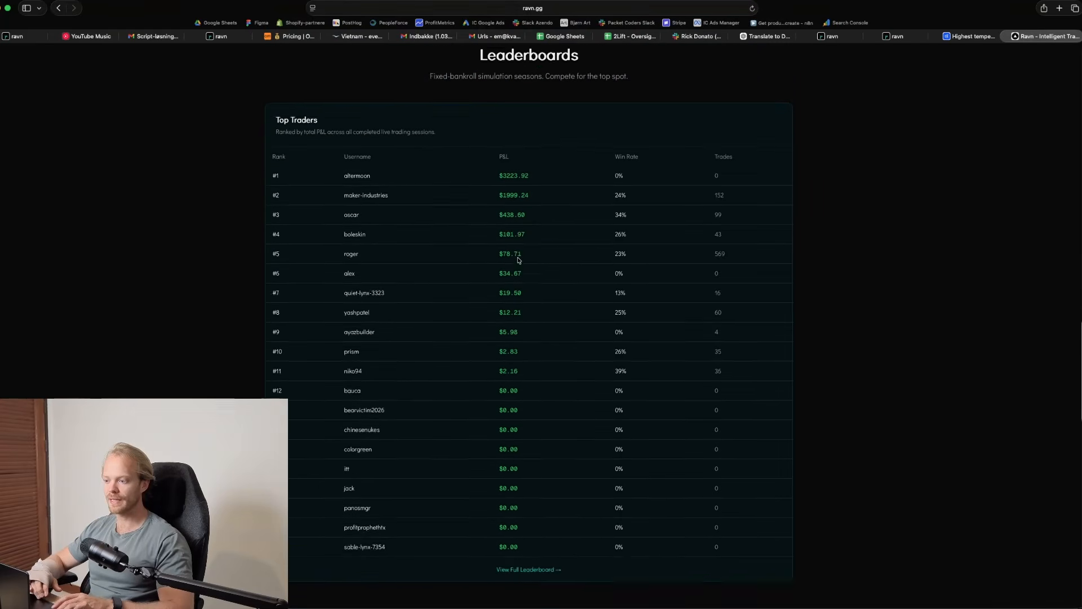
{"action": "scroll", "coordinate": [518, 260], "scroll_direction": "down", "scroll_amount": 3}
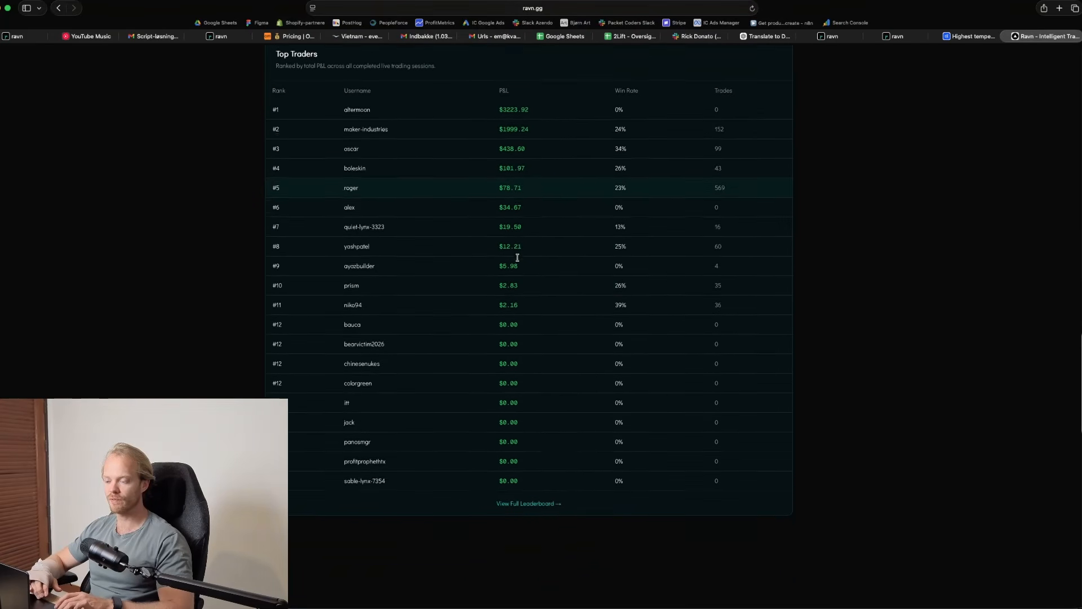
{"action": "scroll", "coordinate": [518, 260], "scroll_direction": "up", "scroll_amount": 2}
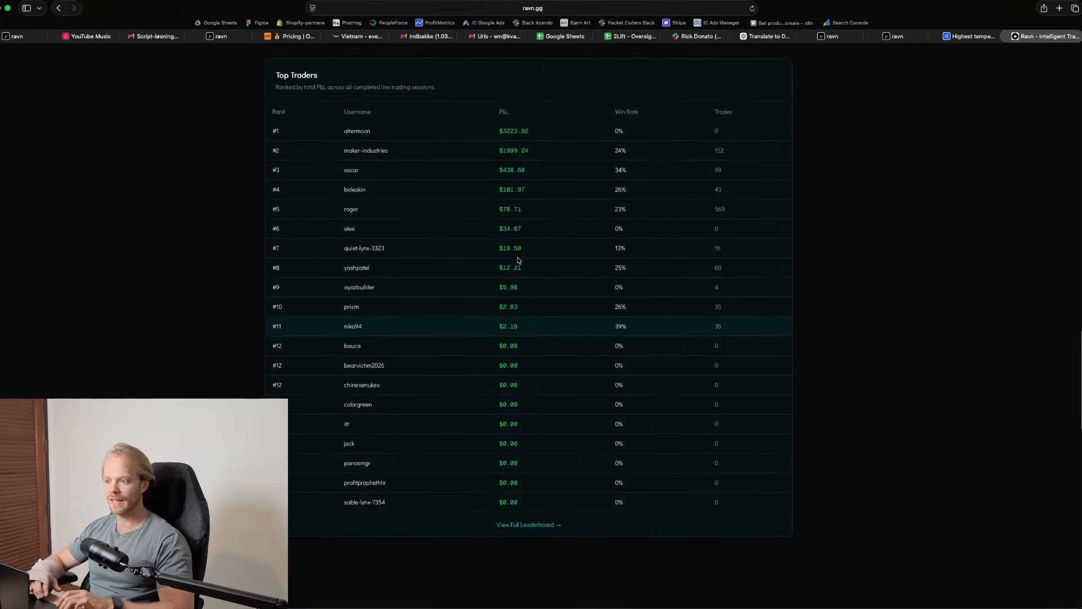
{"action": "scroll", "coordinate": [518, 259], "scroll_direction": "down", "scroll_amount": 10}
{"action": "scroll", "coordinate": [519, 260], "scroll_direction": "down", "scroll_amount": 2}
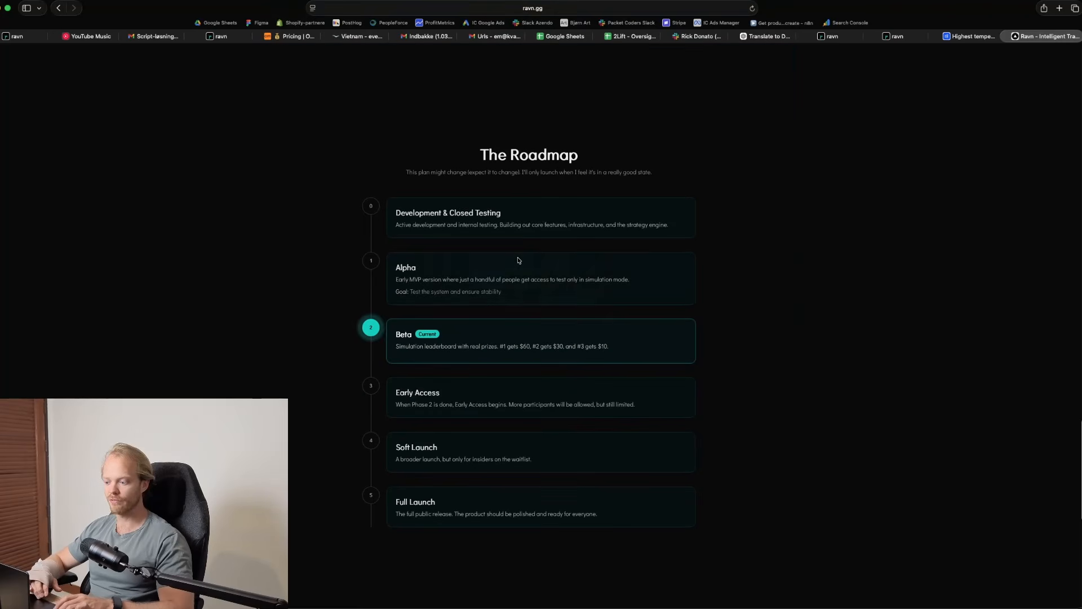
{"action": "scroll", "coordinate": [490, 374], "scroll_direction": "down", "scroll_amount": 1}
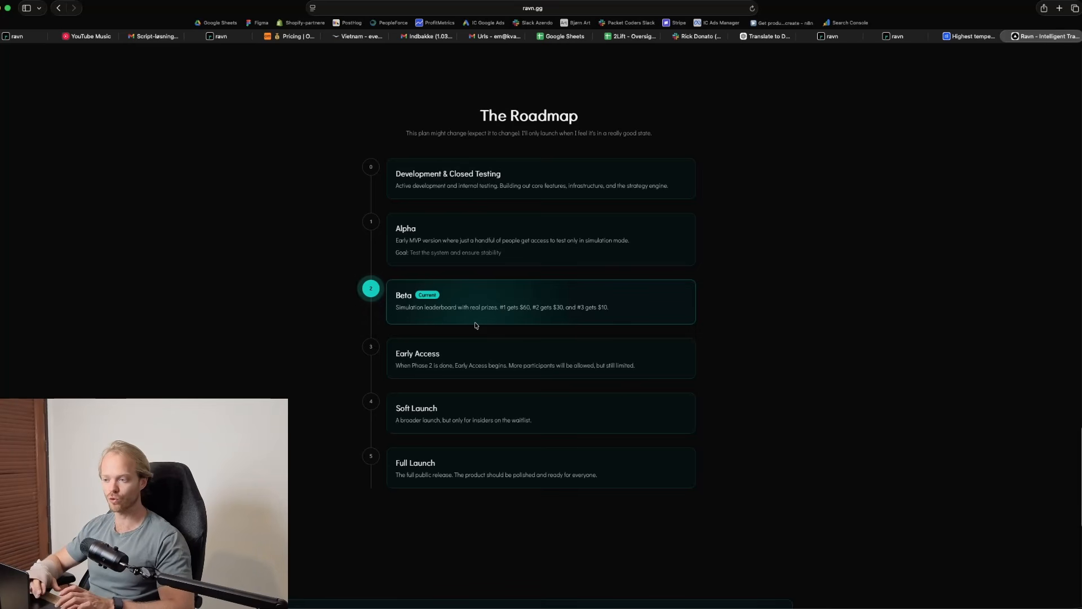
{"action": "scroll", "coordinate": [476, 325], "scroll_direction": "down", "scroll_amount": 10}
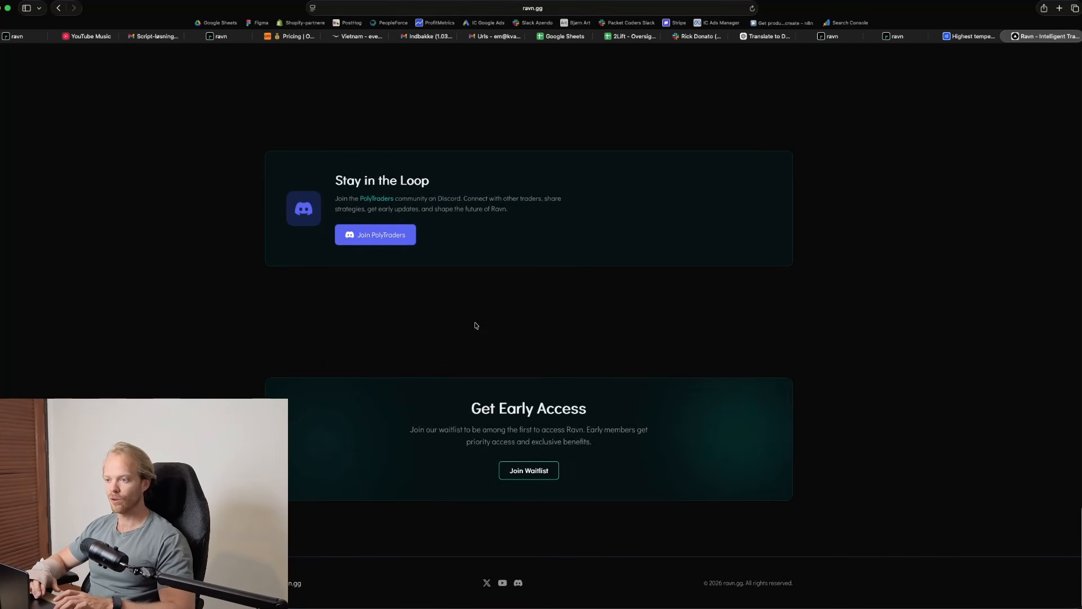